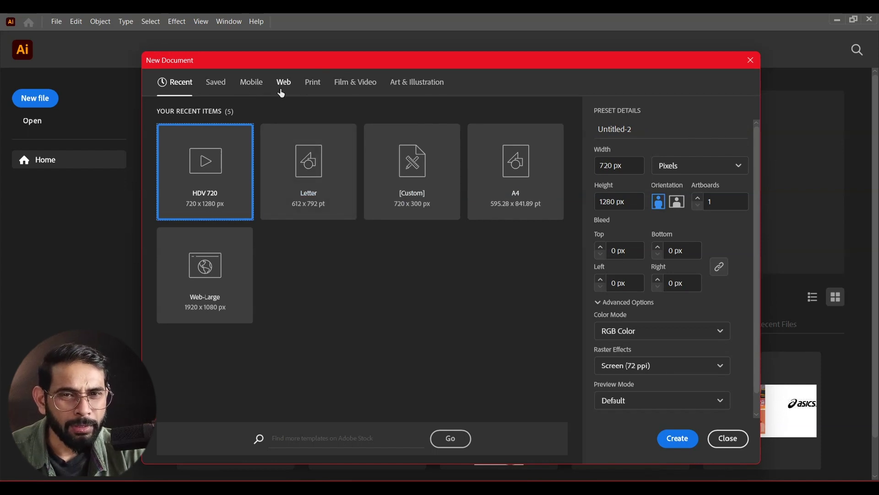
Step: Base the new document on the Print Letter preset, with pixels as units, 720 px width and 1280 px height
left_click(309, 83)
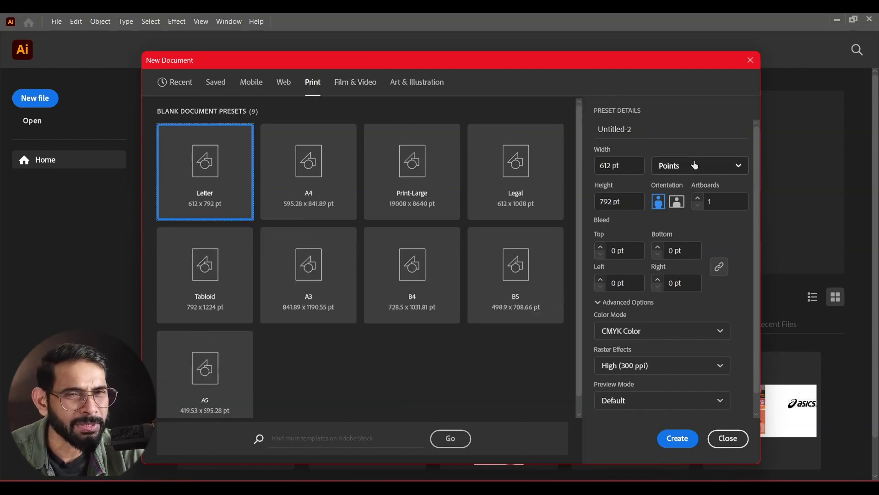
left_click(625, 165)
left_click(697, 167)
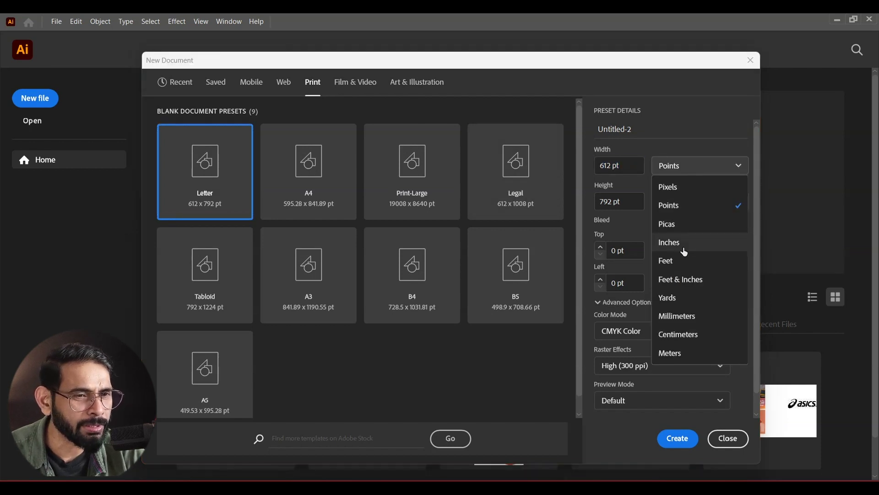
left_click(677, 188)
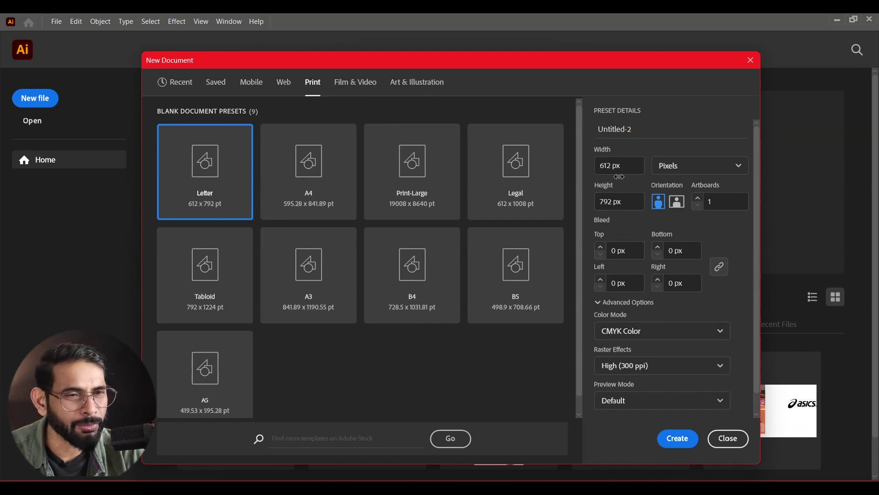
left_click(628, 166)
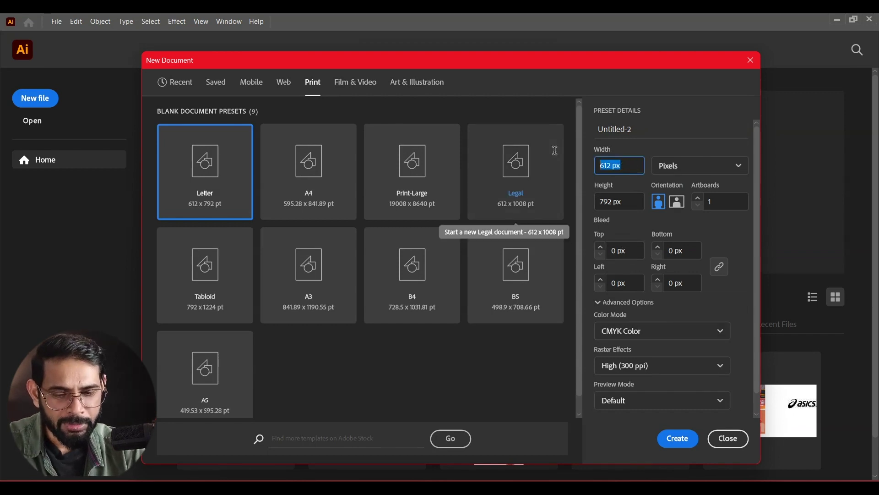
type("720")
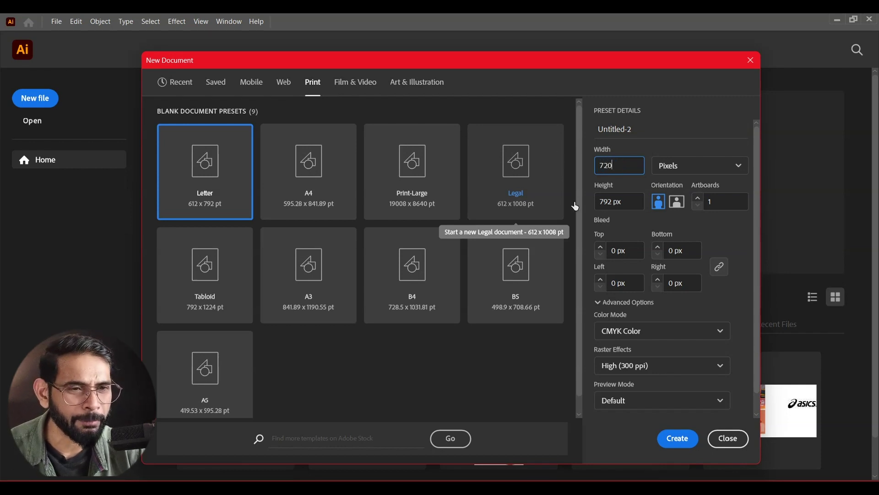
left_click(629, 198)
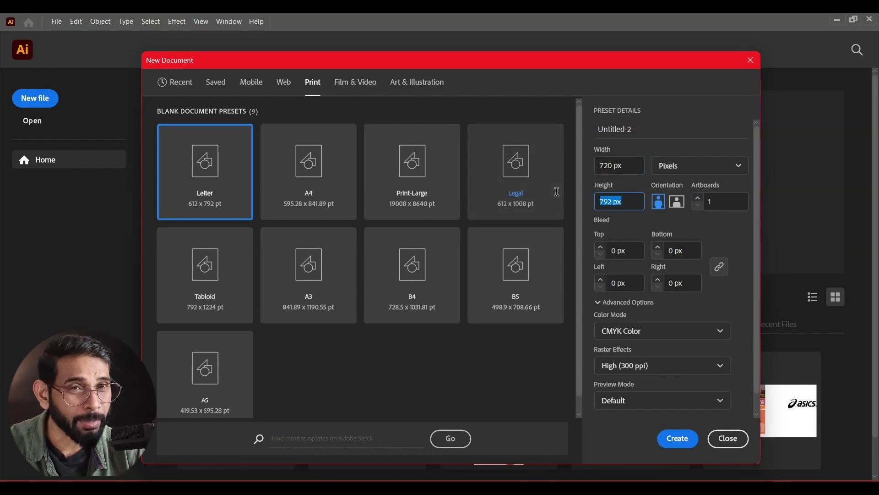
type("1280")
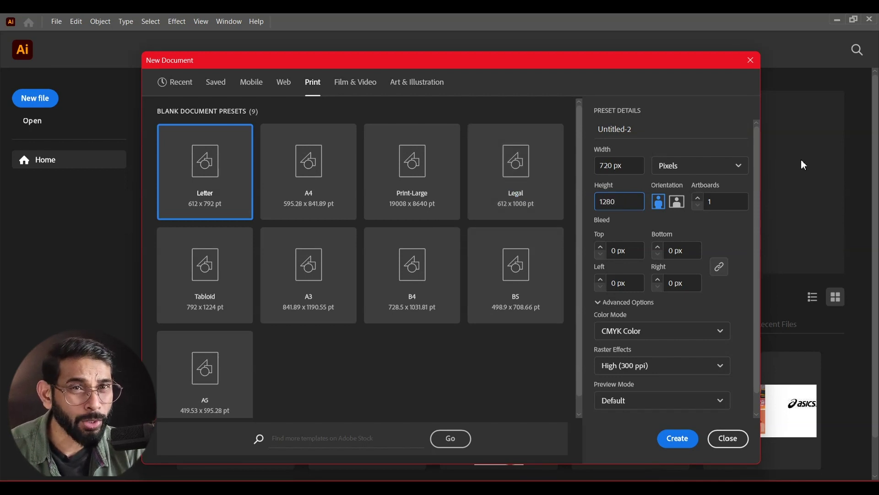
Step: Set the color mode to RGB Color and raster effects to Screen (72 ppi), and create the document
left_click(649, 334)
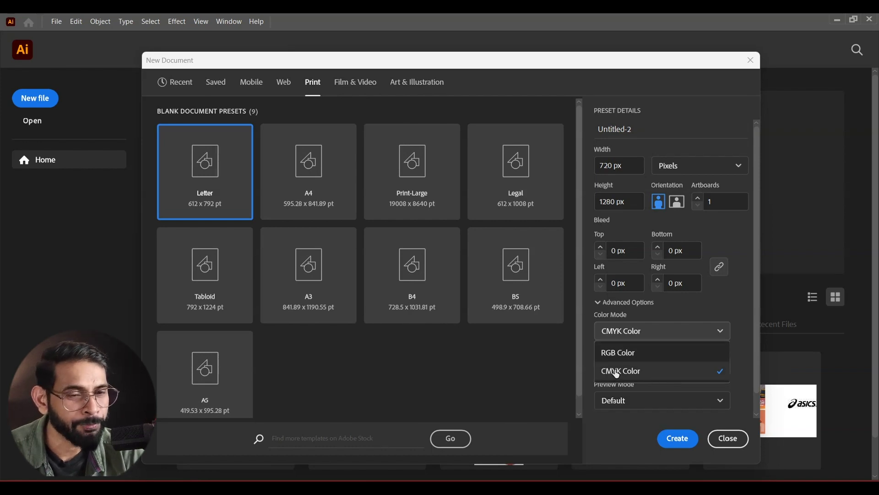
left_click(622, 352)
left_click(655, 369)
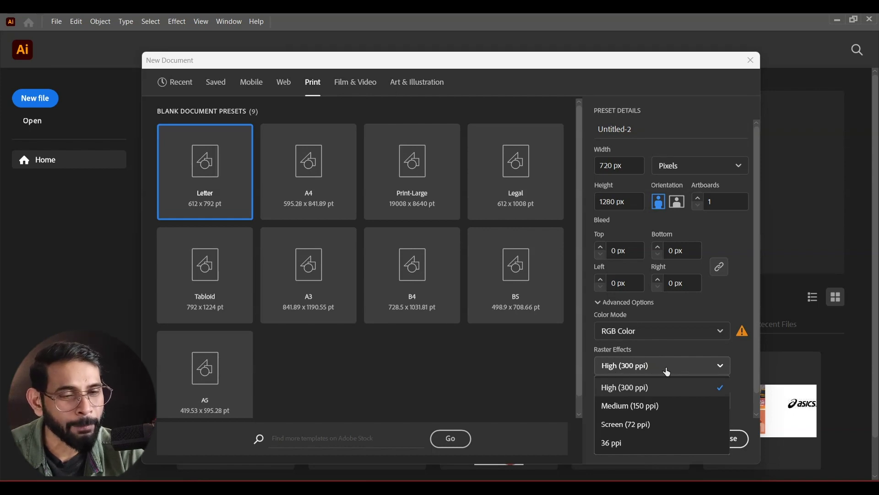
left_click(635, 424)
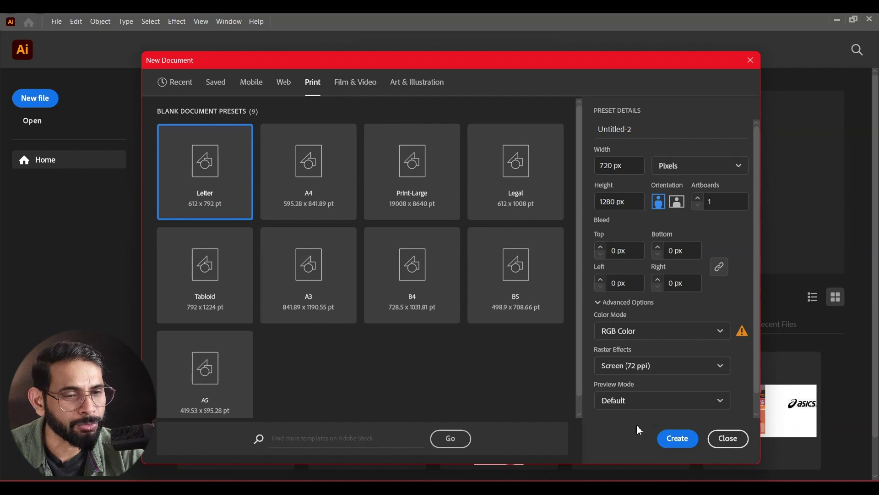
left_click(678, 438)
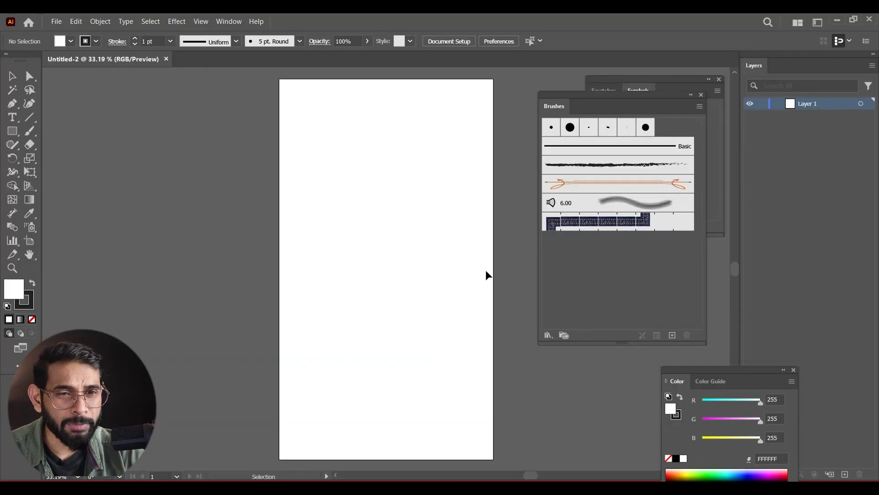
Step: Hide the Symbols and Brushes panels and arrange the Swatches and Color panels in the empty area beside the artboard
left_click_drag(485, 255, 406, 255)
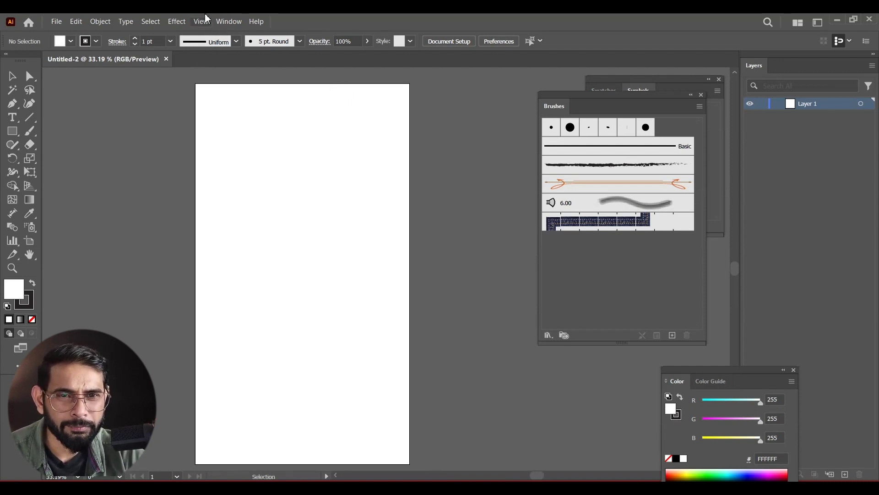
left_click(229, 23)
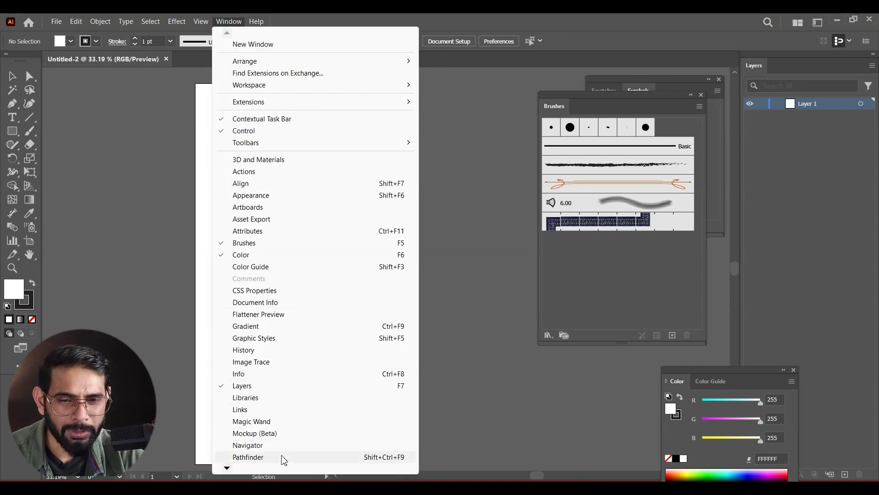
mouse_move(231, 467)
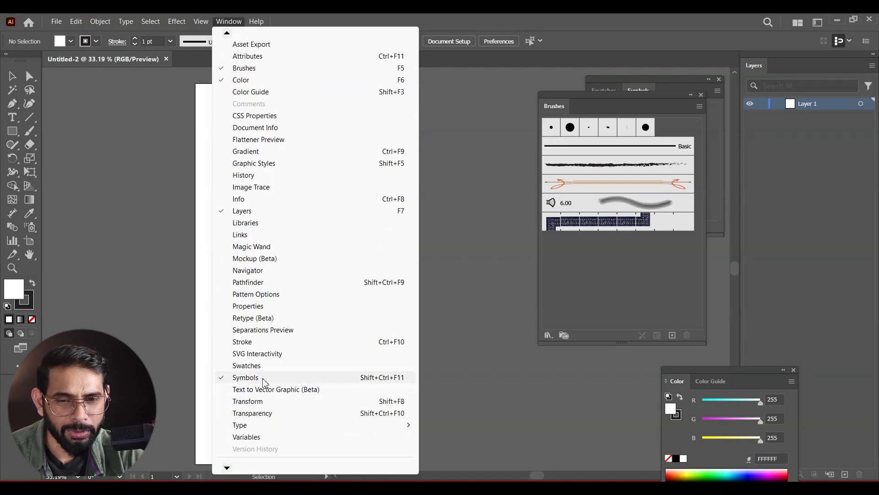
left_click(245, 377)
mouse_move(662, 81)
left_mouse_down()
mouse_move(579, 98)
mouse_move(595, 123)
mouse_move(396, 111)
left_mouse_up()
left_click(701, 95)
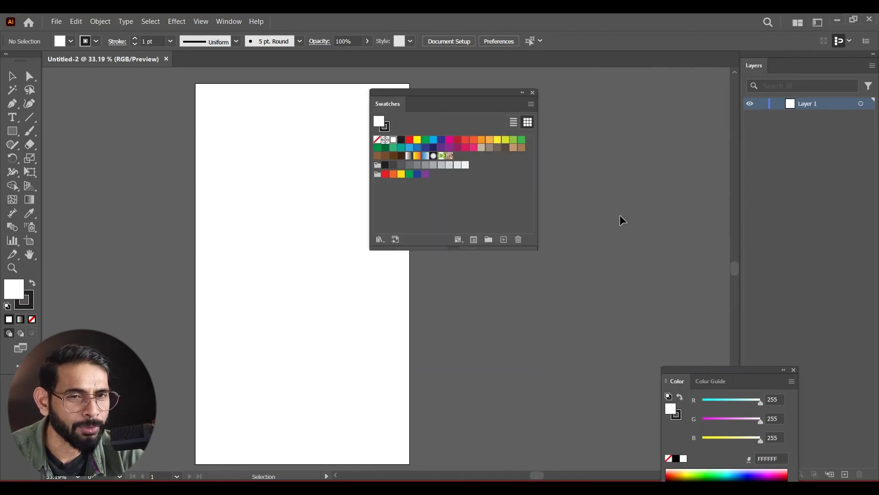
left_click_drag(458, 104, 641, 118)
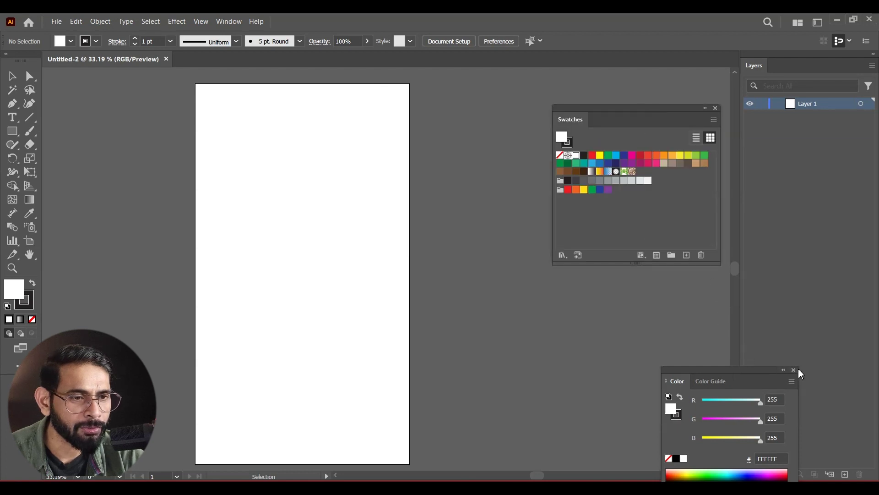
left_click_drag(747, 373, 669, 291)
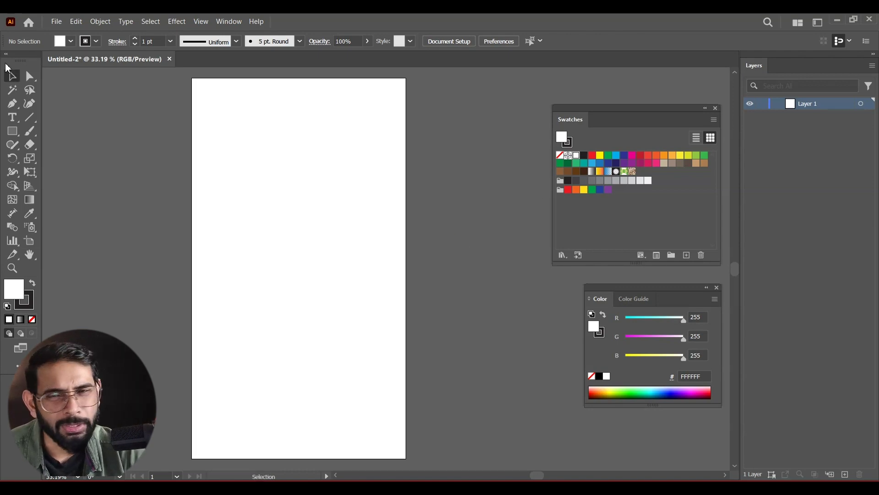
Step: Draw a small square in the upper half of the artboard and rotate it 45° into a diamond
left_click(13, 133)
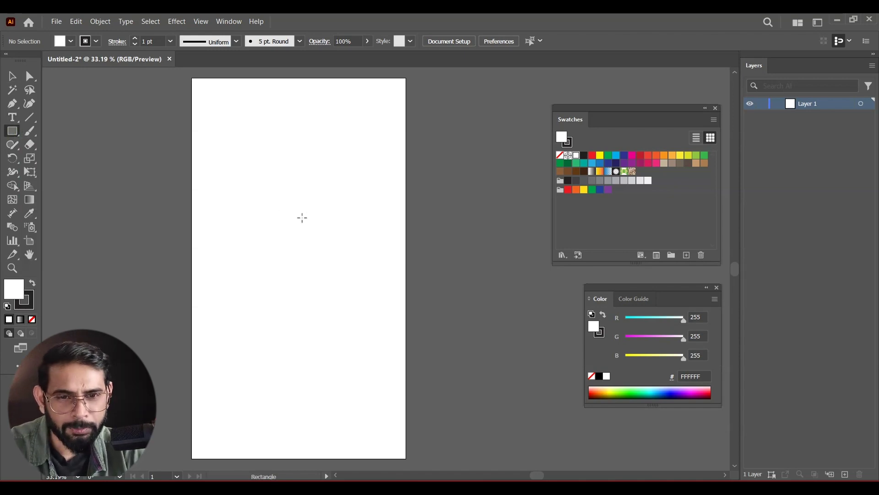
left_click_drag(280, 218, 295, 250)
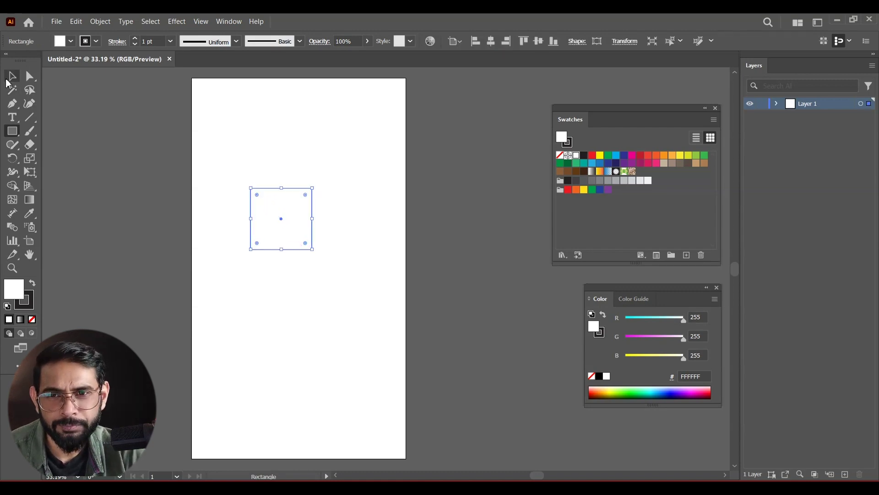
left_click(11, 76)
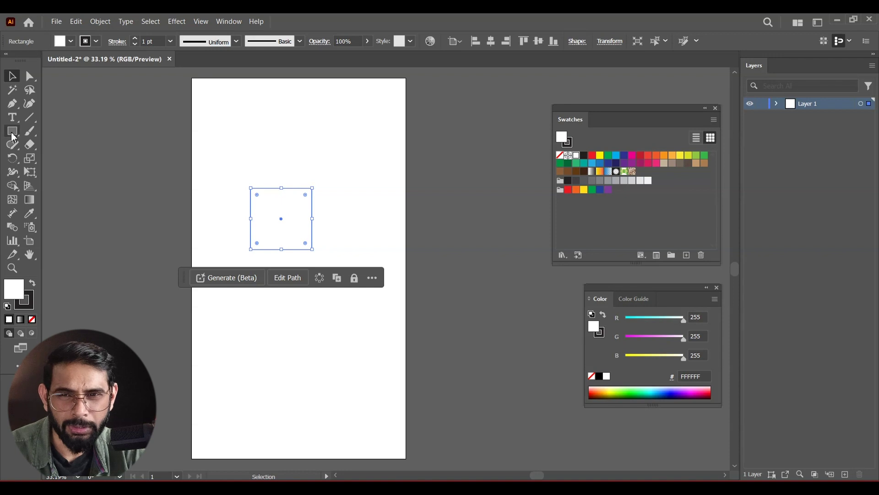
left_click_drag(315, 182, 323, 221)
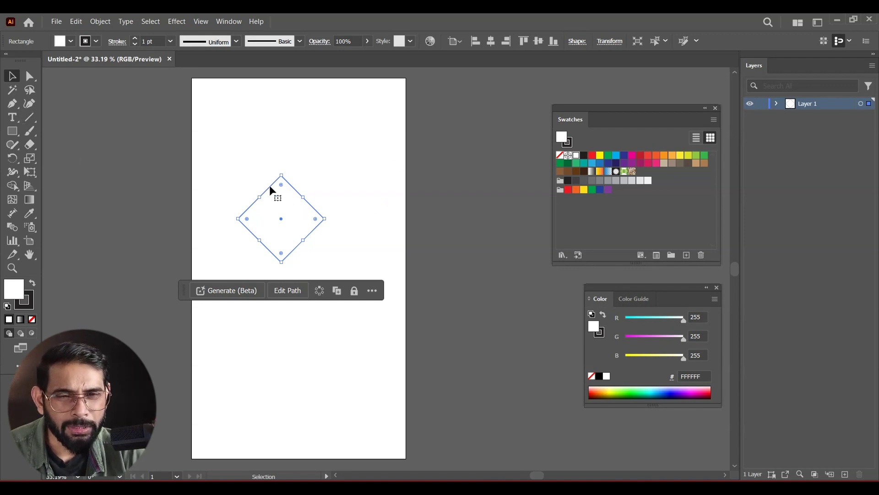
Step: Bend the diamond's upper-left edge outward into a rounded lobe with the Curvature tool
left_click(30, 103)
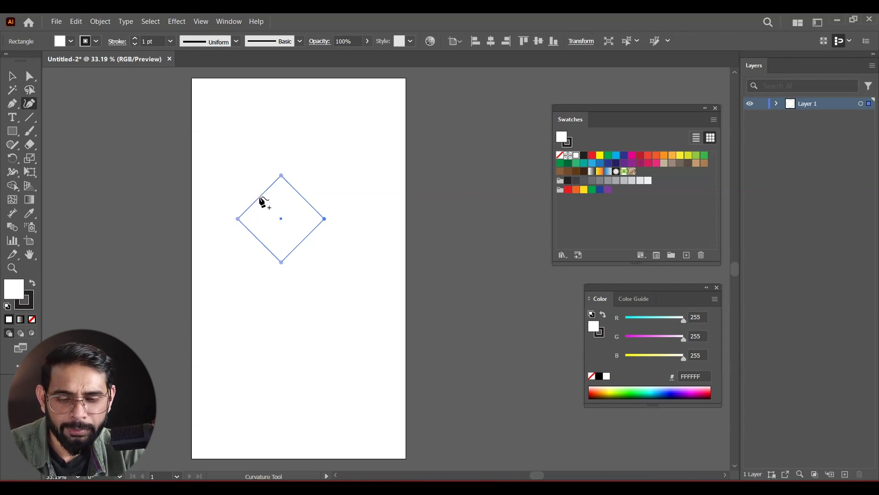
left_click_drag(261, 197, 231, 183)
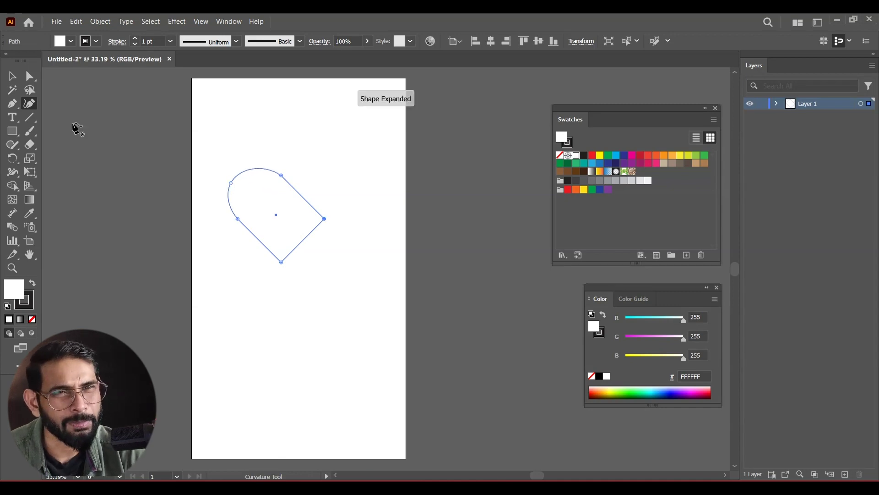
left_click(13, 76)
left_click(319, 159)
left_click_drag(324, 138, 270, 196)
left_click(333, 174)
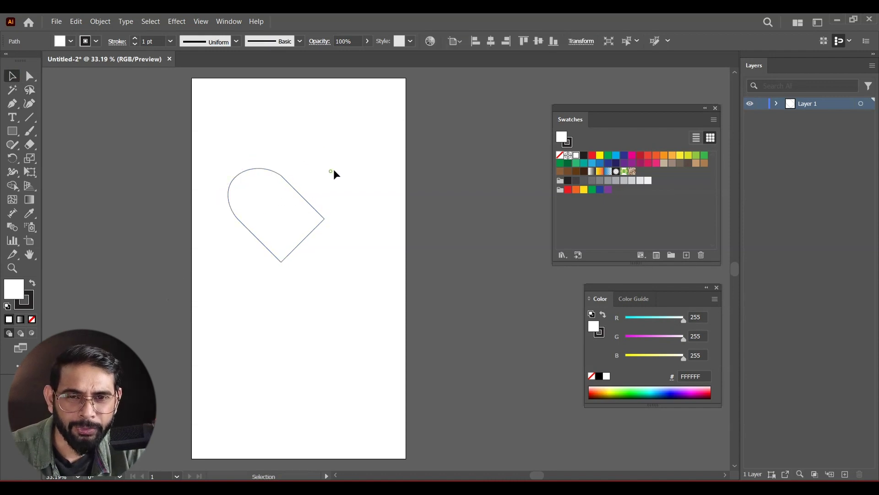
Step: Create a copy of the rounded shape reflected across the vertical axis
left_click(276, 231)
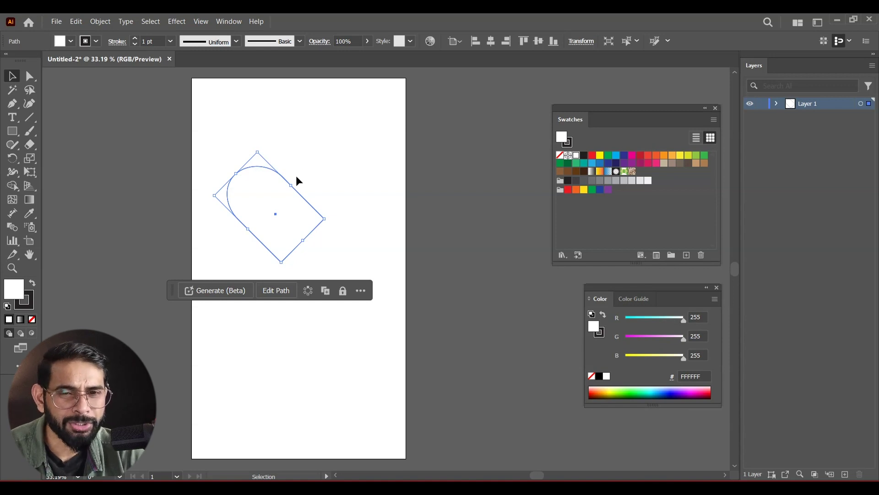
right_click(284, 184)
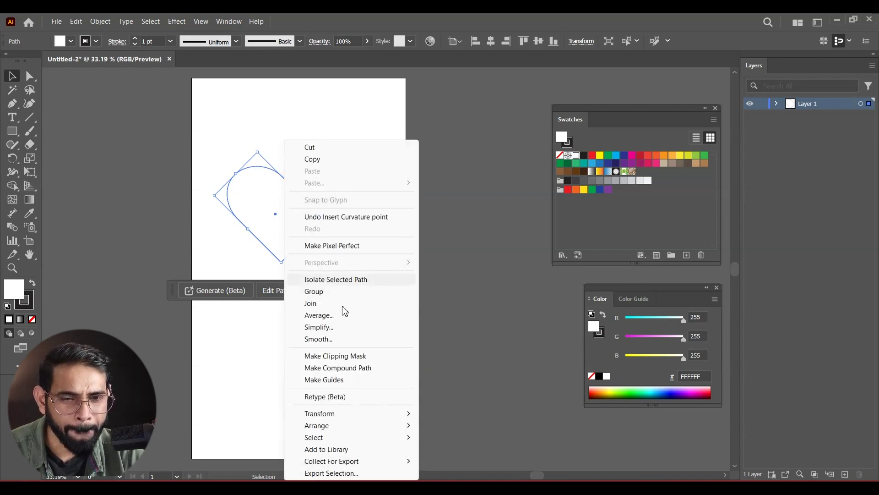
mouse_move(327, 413)
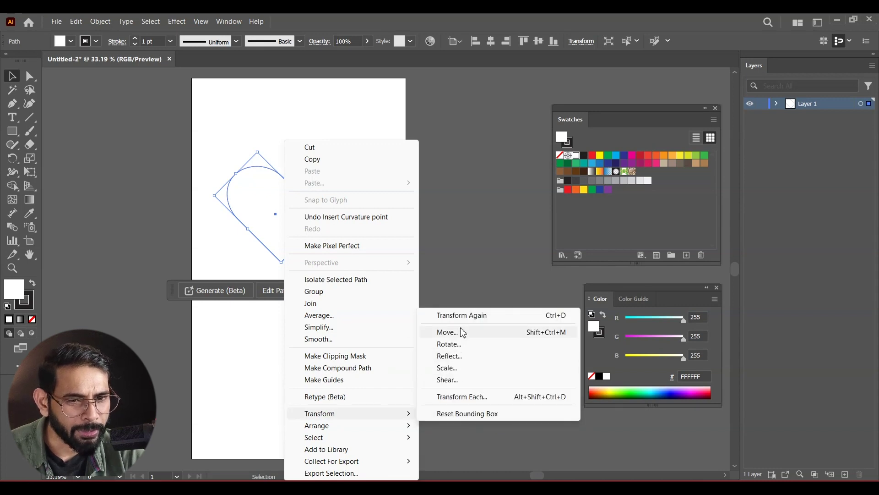
left_click(449, 356)
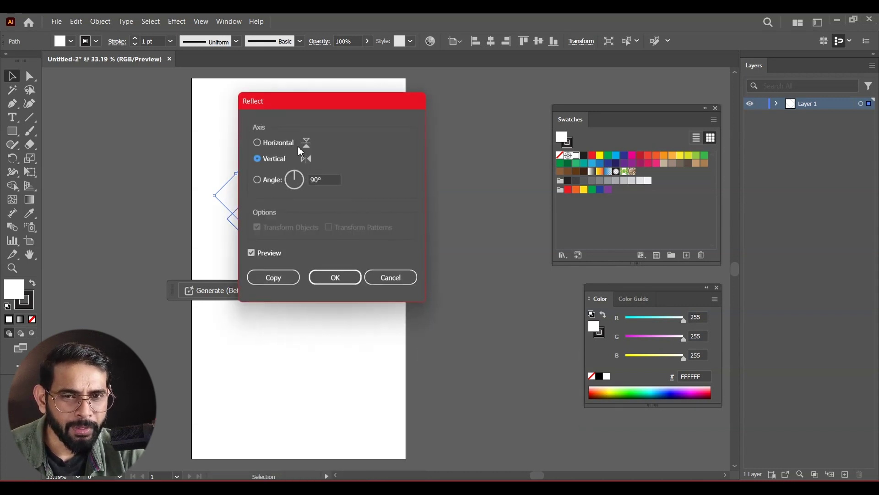
left_click(289, 279)
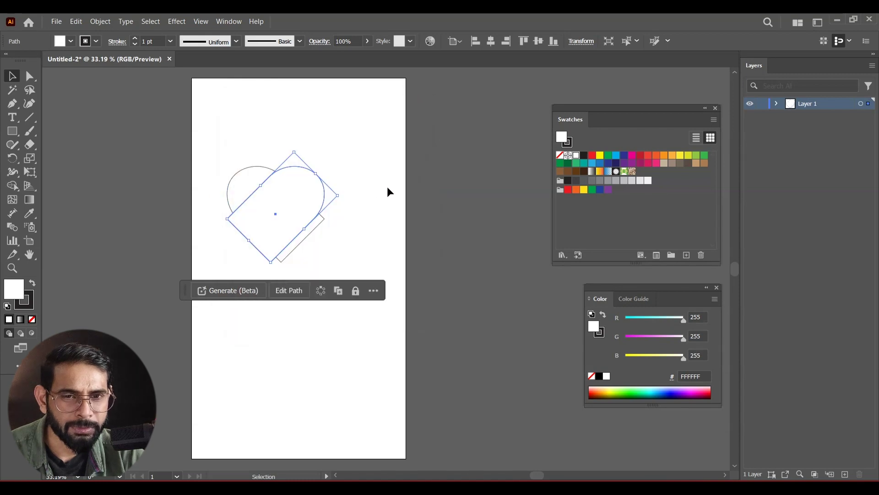
Step: Shift the reflected copy slightly to the right so both shapes meet at the bottom tip and form a heart
left_click(376, 203)
mouse_move(327, 188)
left_mouse_down()
mouse_move(340, 185)
mouse_move(331, 188)
left_mouse_up()
left_click(397, 172)
Step: Select both overlapping shapes and merge them into a single heart with the Shape Builder tool
key("ctrl+=")
left_click_drag(253, 153, 469, 336)
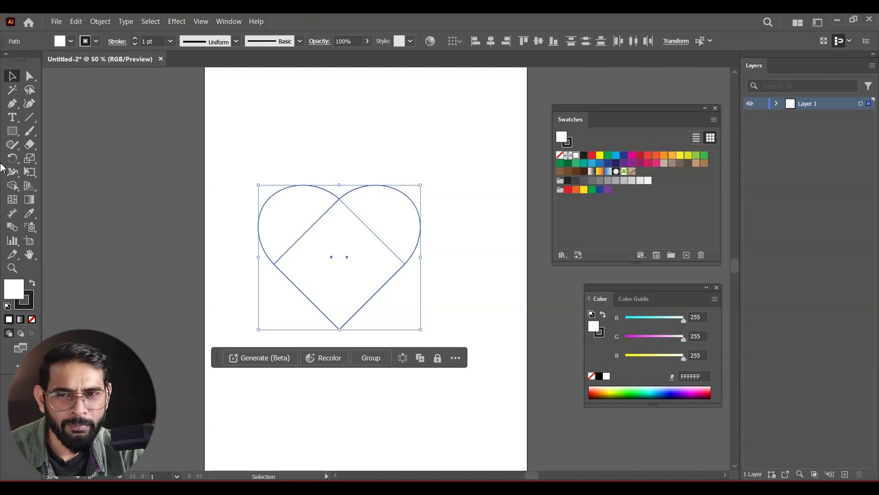
left_click_drag(13, 185, 86, 189)
mouse_move(298, 214)
left_mouse_down()
mouse_move(366, 249)
mouse_move(393, 225)
left_mouse_up()
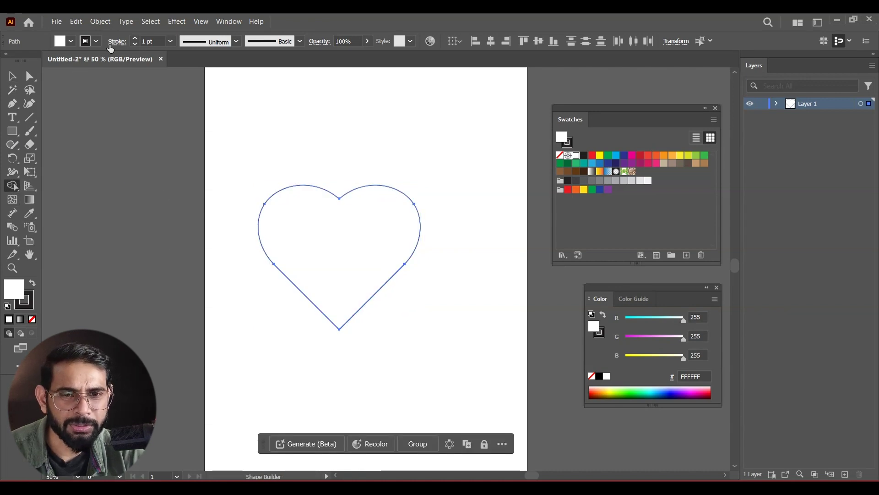
left_click(13, 79)
left_click(434, 154)
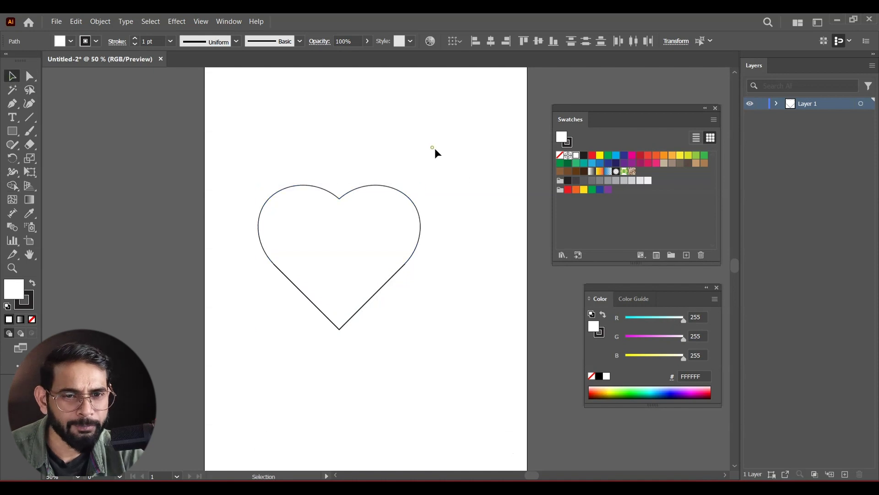
Step: Fill the heart with the pink swatch (R 238, G 42, B 123) and remove its stroke
left_click_drag(326, 149, 412, 258)
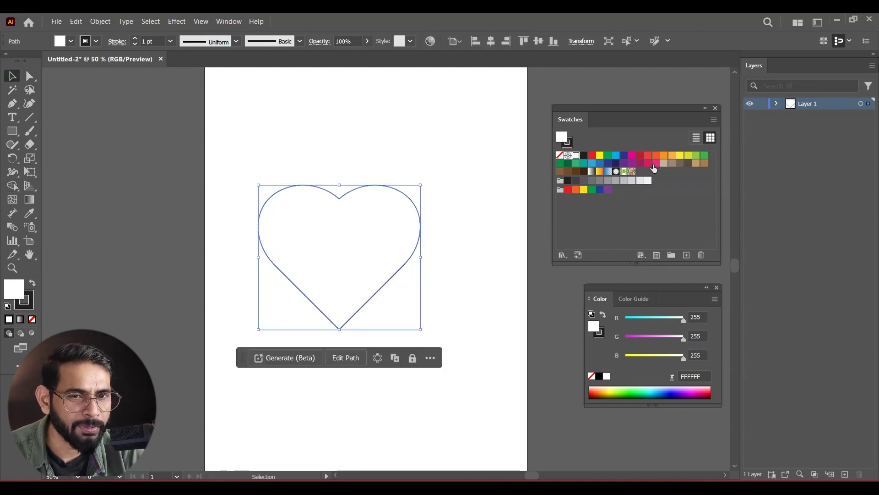
left_click(655, 164)
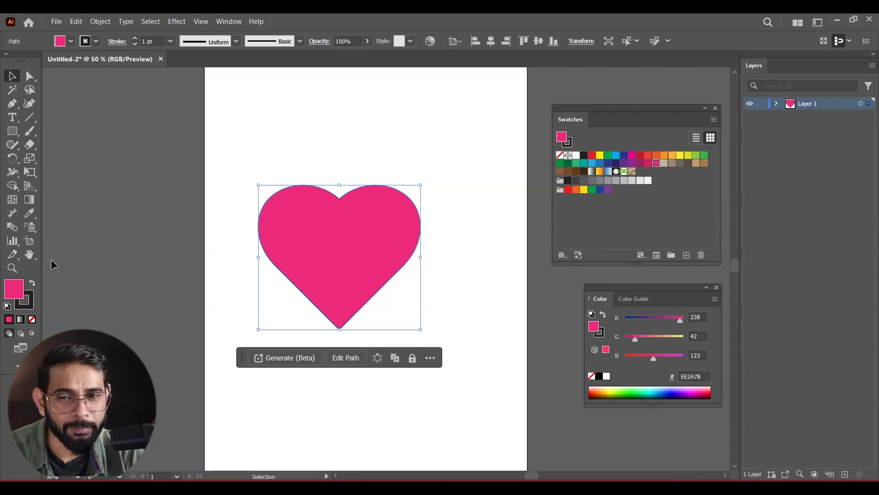
left_click(32, 300)
key("slash")
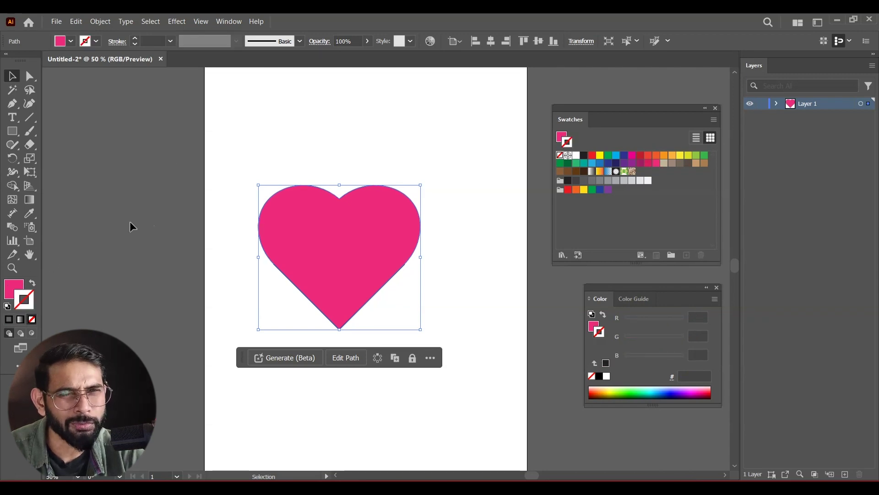
Step: Change the heart's fill to light pink (#FFA1CC)
double_click(13, 289)
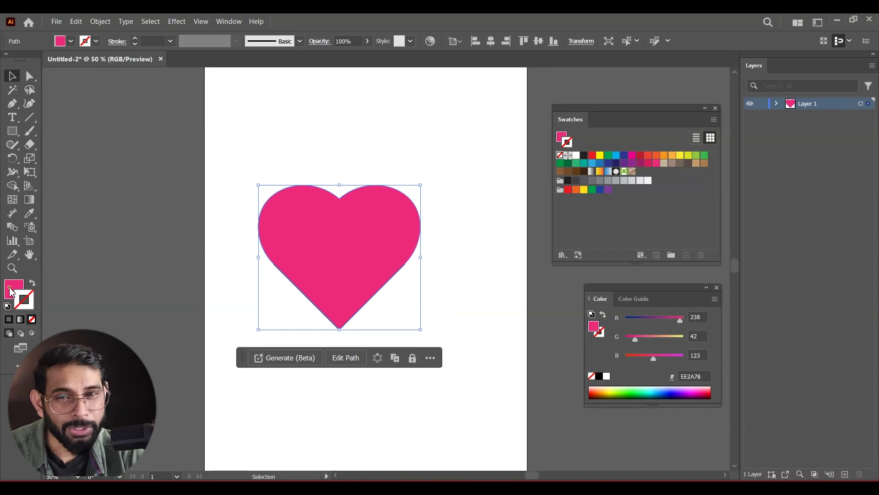
left_click_drag(511, 147, 455, 132)
left_click(673, 136)
Step: Move the heart off the leftover white triangle with the black outline and delete that triangle
left_click_drag(280, 259, 261, 180)
left_click(407, 315)
left_click(373, 295)
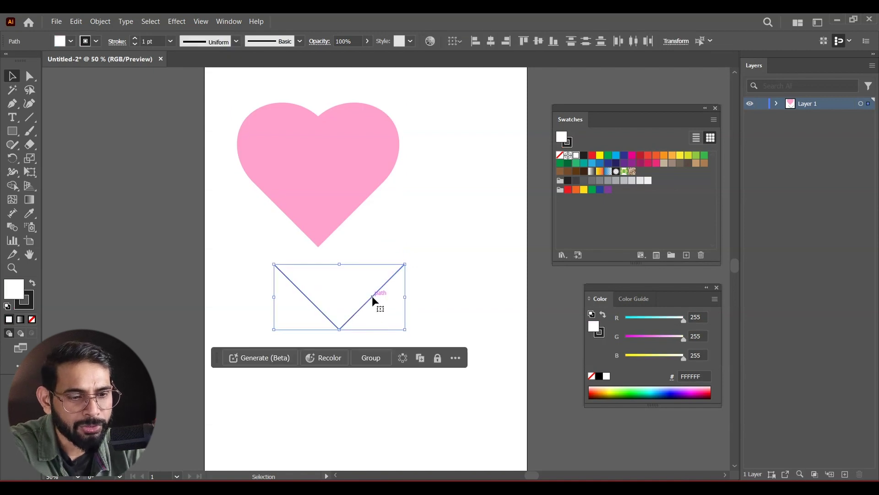
Step: Reposition the pink heart near the horizontal centre of the artboard's upper part
left_click_drag(315, 198, 303, 275)
left_click(424, 204)
left_click_drag(424, 204, 404, 208)
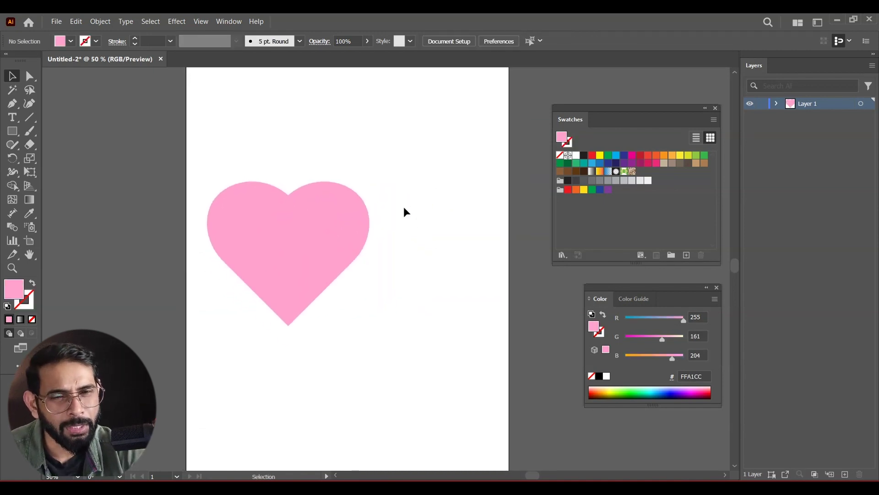
left_click(326, 238)
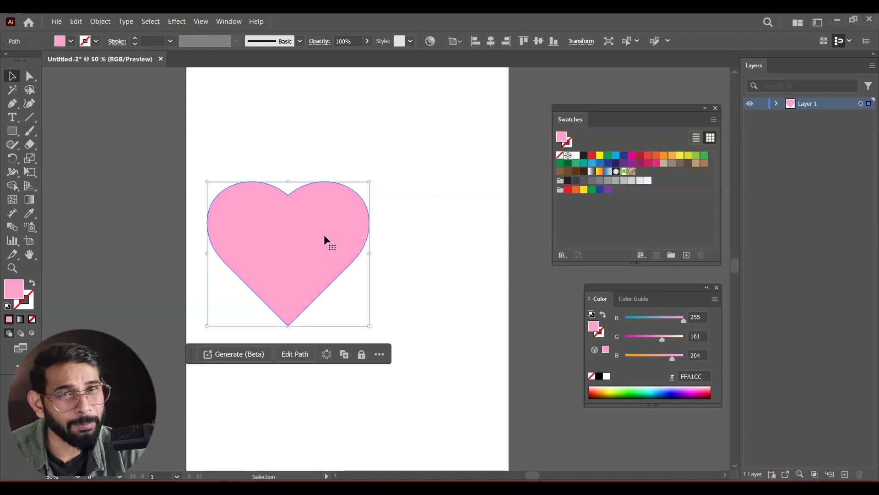
left_click_drag(308, 229, 369, 185)
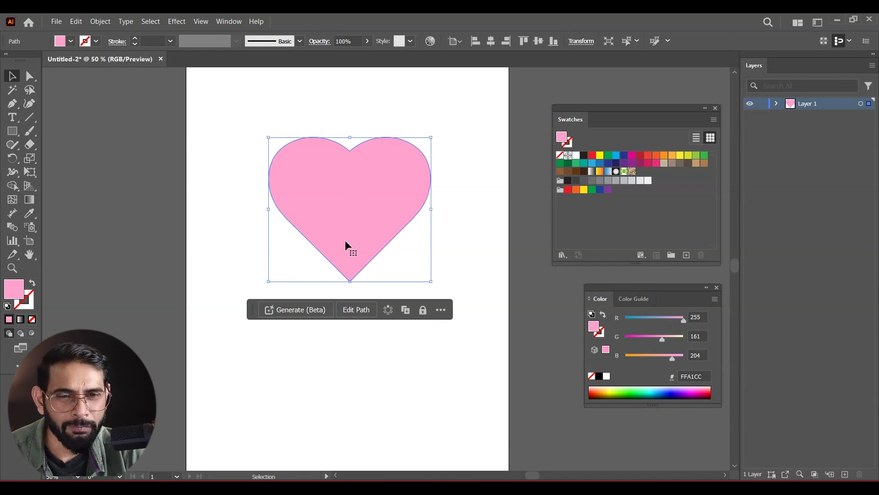
Step: Split the heart into two halves by cutting its path at the upper notch and the bottom tip with the Scissors tool
left_click(29, 145)
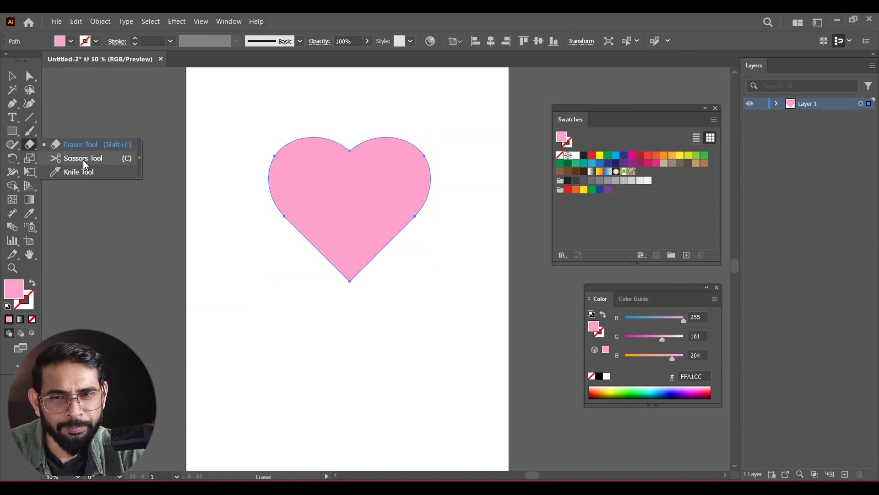
left_click(83, 159)
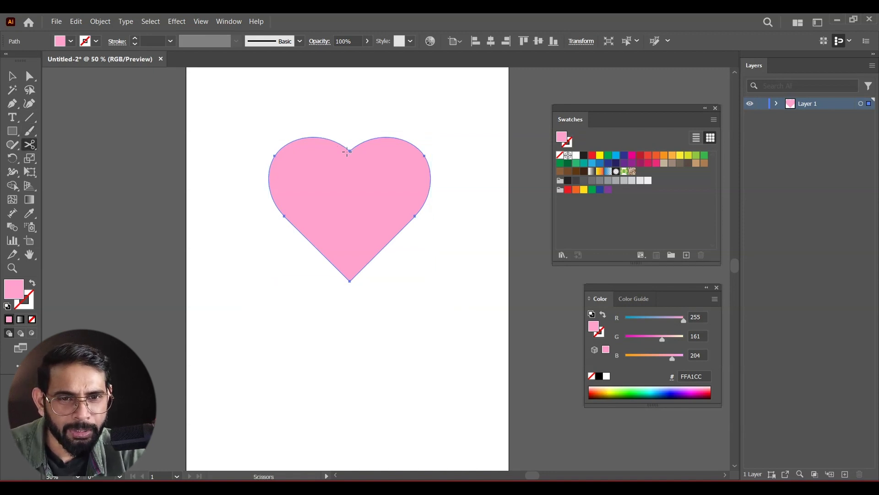
left_click(350, 151)
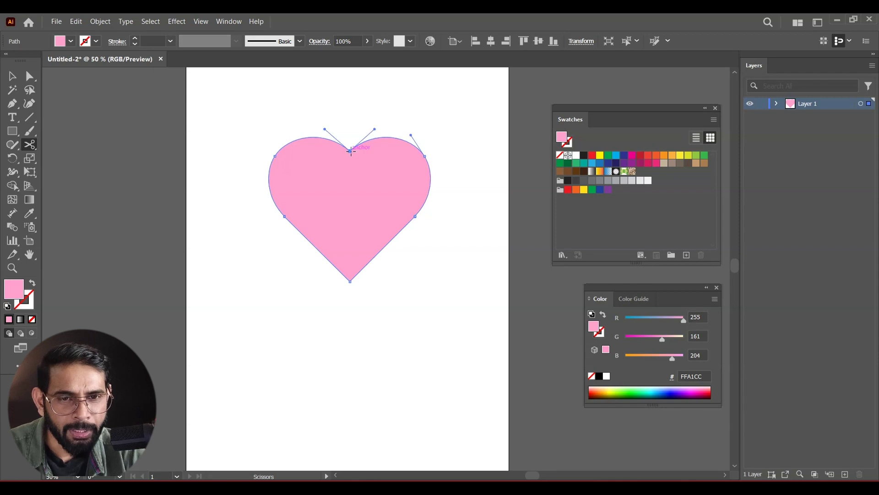
left_click(351, 281)
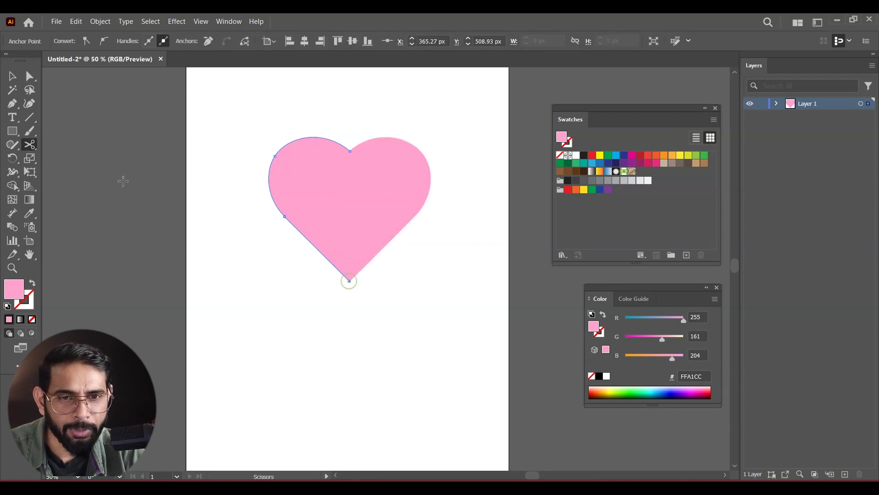
left_click(29, 90)
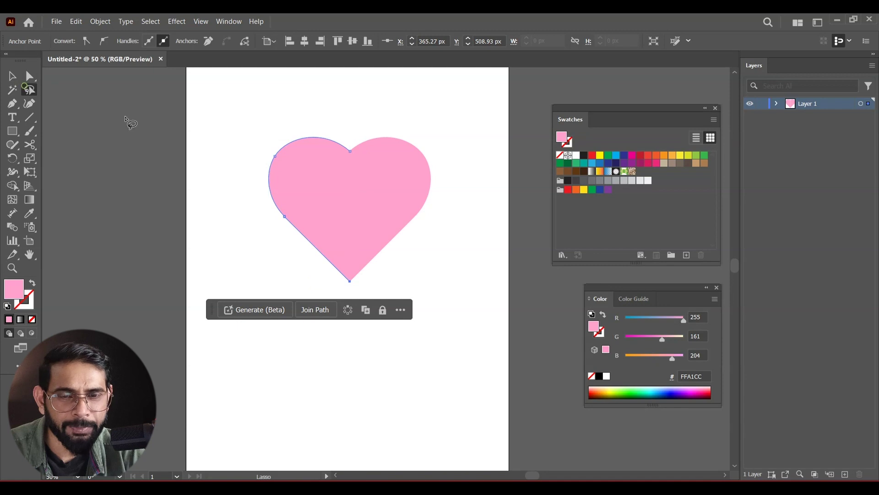
left_click(17, 81)
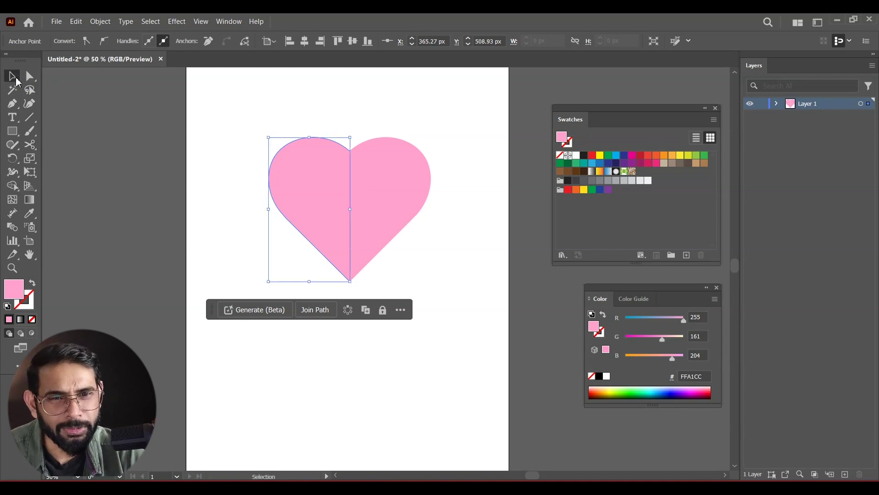
left_click(294, 109)
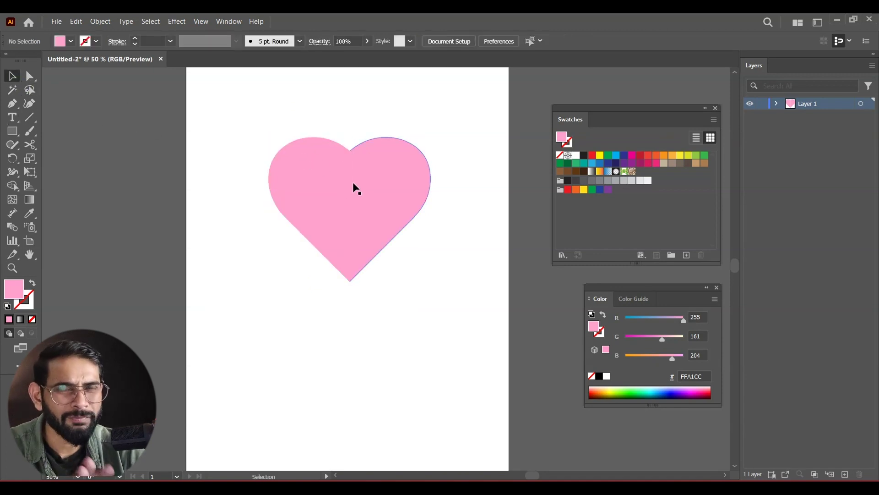
Step: Fill the left half of the heart with a darker pink (#E862A6)
left_click(323, 161)
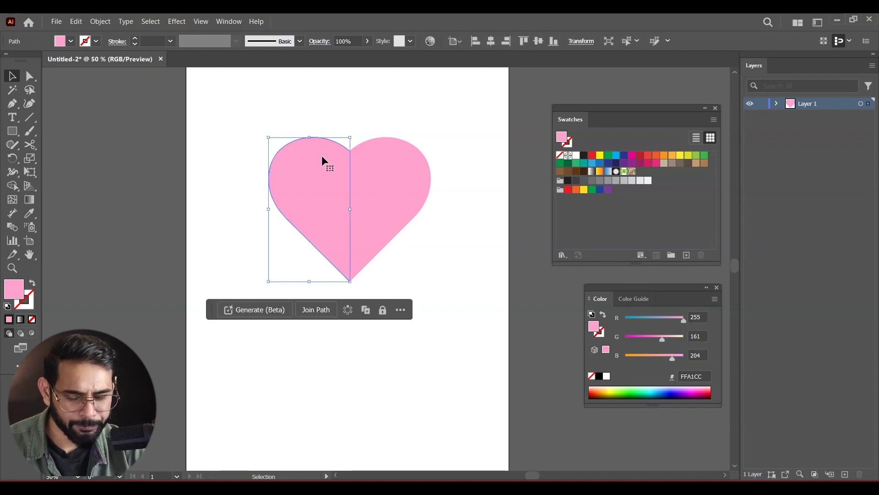
double_click(6, 294)
mouse_move(464, 136)
left_mouse_down()
mouse_move(479, 134)
mouse_move(485, 145)
left_mouse_up()
left_click(678, 137)
left_click(517, 195)
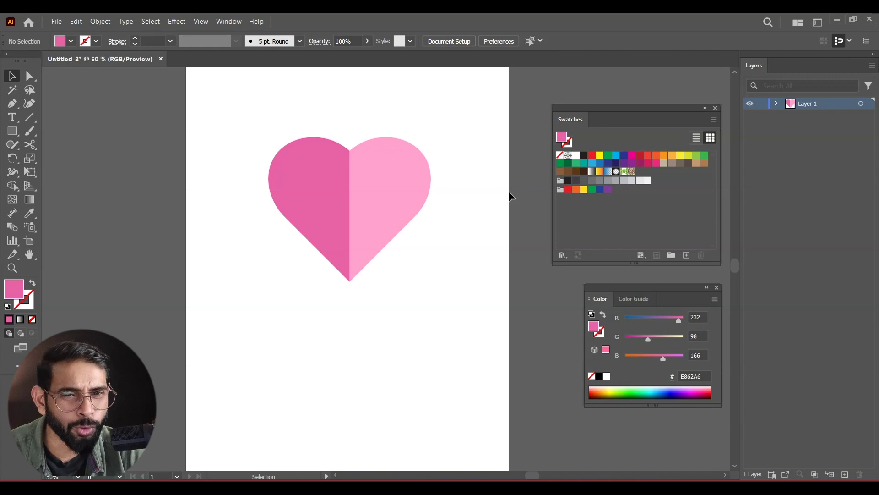
Step: Narrow the dark pink left half slightly by pulling its outer edge inward, keeping the centre line in place
left_click(324, 181)
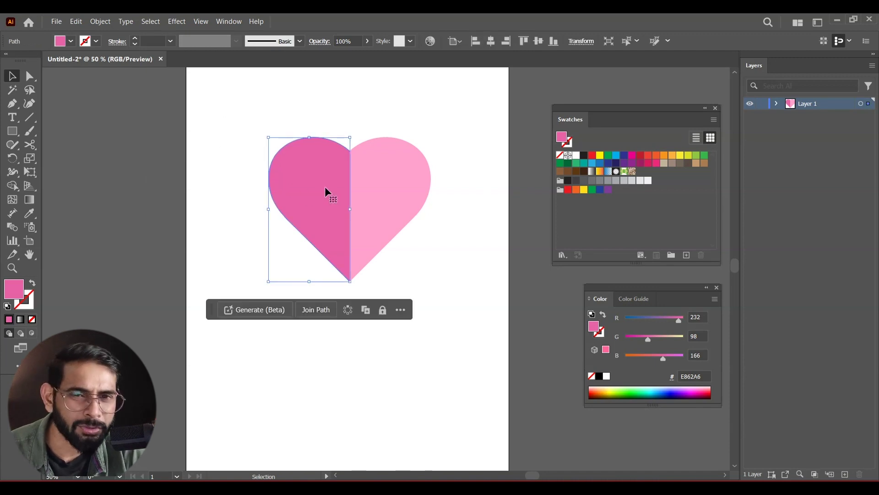
key("r")
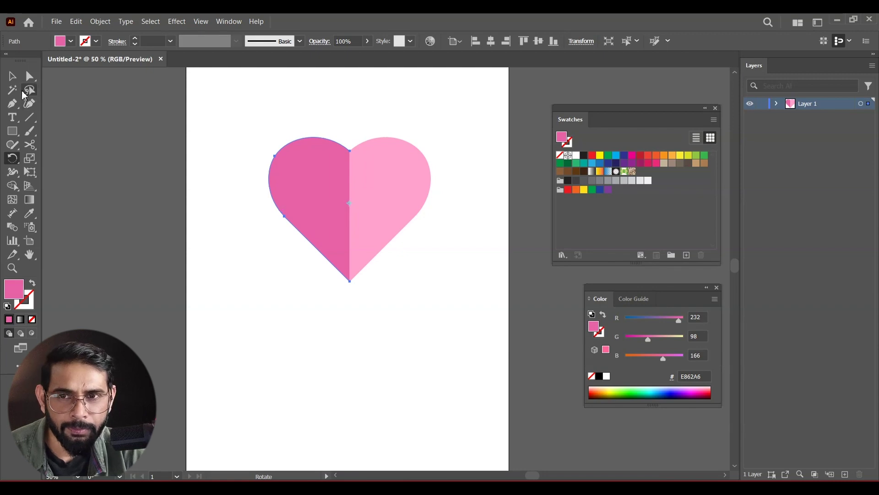
left_click(12, 76)
mouse_move(268, 212)
left_mouse_down()
mouse_move(286, 212)
mouse_move(277, 209)
left_mouse_up()
left_click(442, 263)
left_click_drag(289, 119, 439, 261)
left_click(459, 253)
left_click(312, 179)
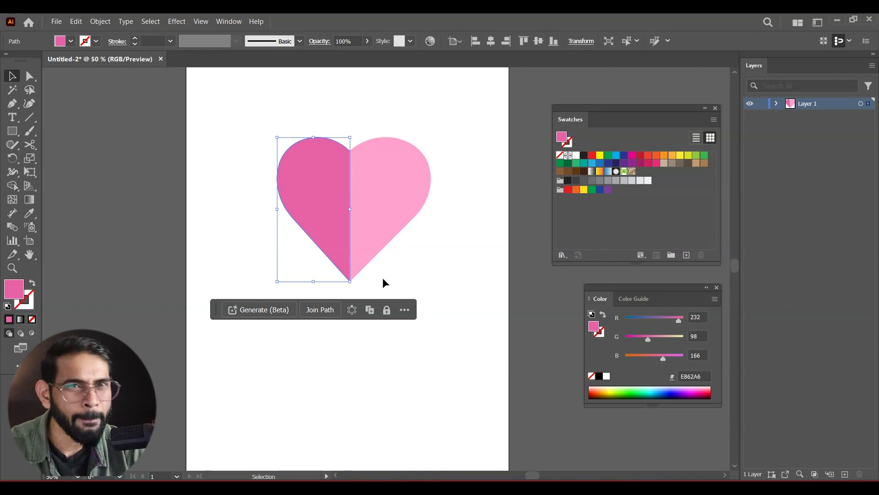
left_click(430, 283)
left_click(317, 187)
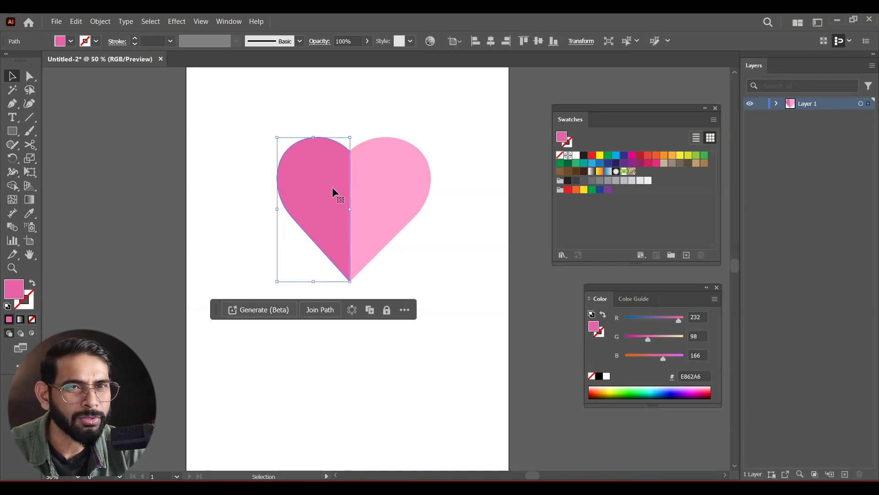
Step: Select both halves of the pink heart and place a duplicate below and to the left of the original
left_click(471, 209)
left_click_drag(272, 122, 449, 288)
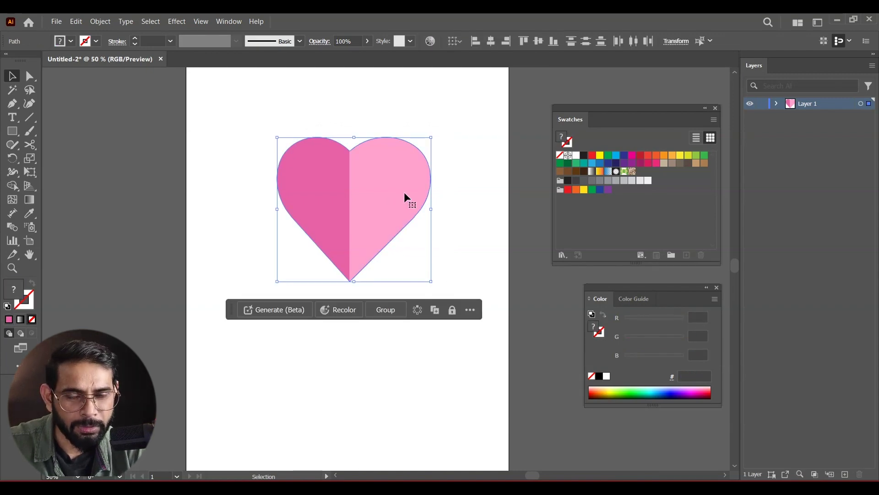
left_click_drag(403, 191, 341, 339)
Step: Fill both halves of the duplicated heart with the dark red swatch (R 190, G 30, B 45)
left_click(361, 331)
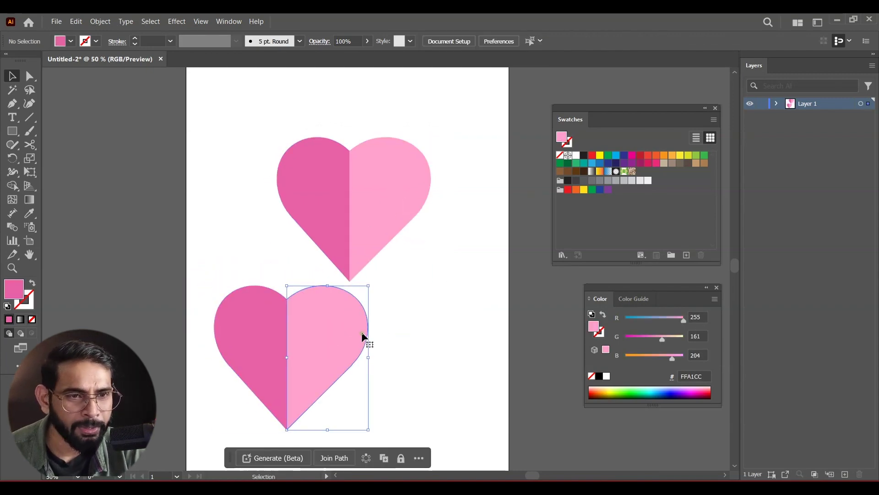
left_click(640, 157)
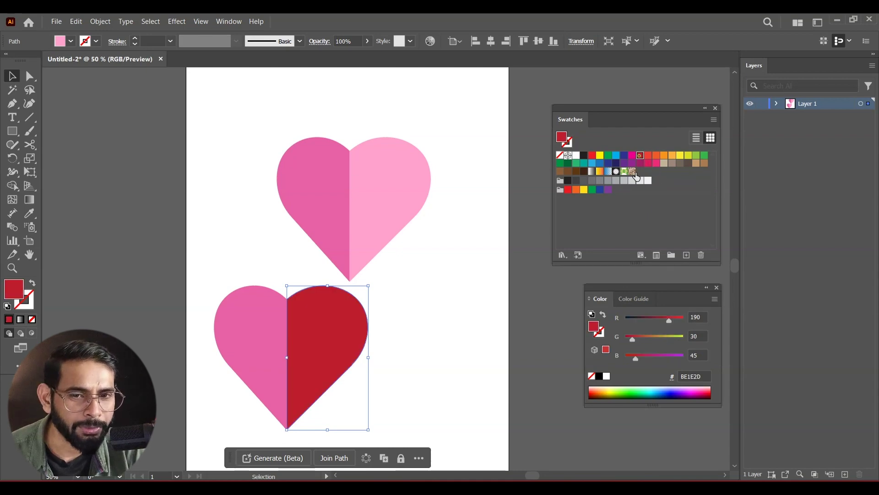
left_click(262, 325)
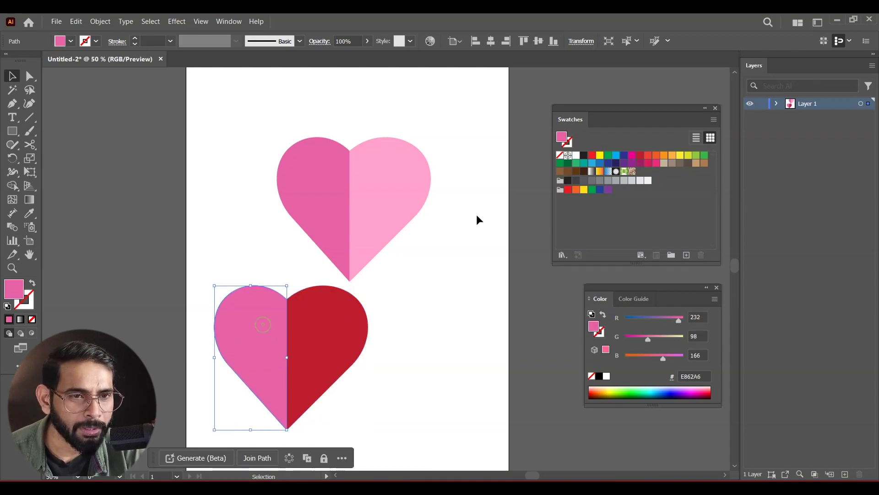
left_click(319, 324)
left_click(246, 350)
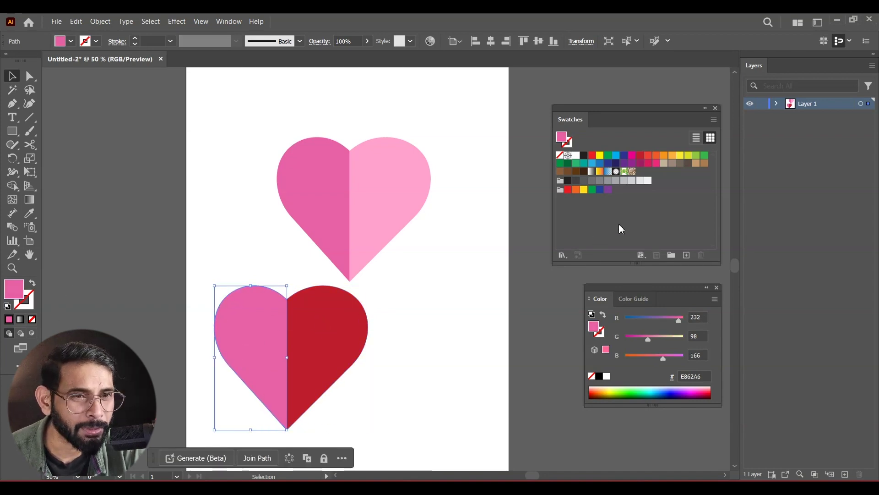
left_click(640, 157)
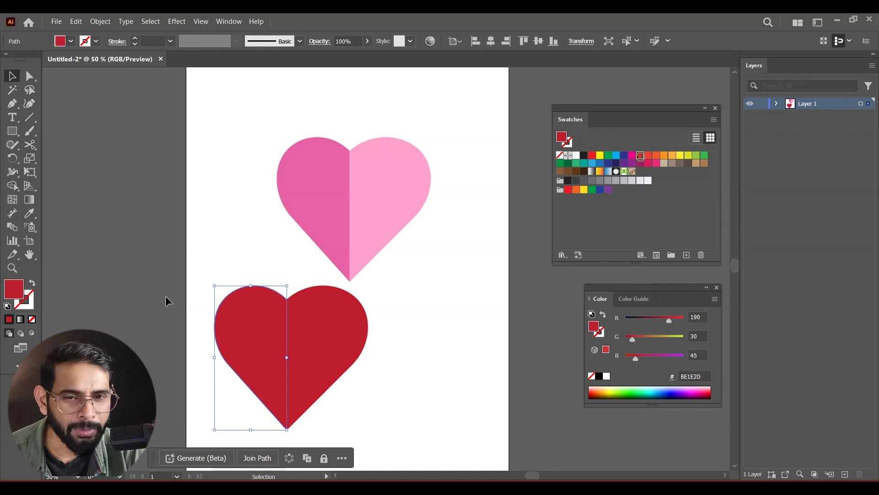
Step: Change the right half of the red heart to a brighter red (#E51F37) and deselect it
left_click(300, 327)
double_click(20, 293)
left_click_drag(519, 173, 531, 147)
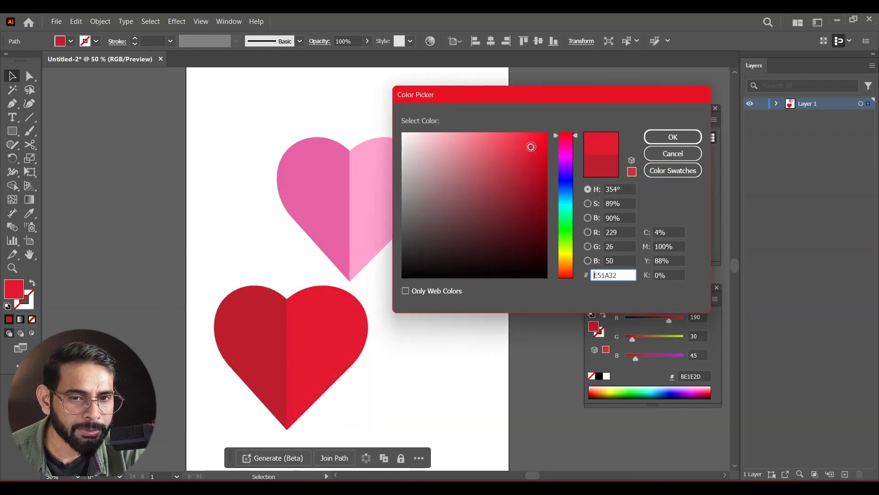
left_click(673, 136)
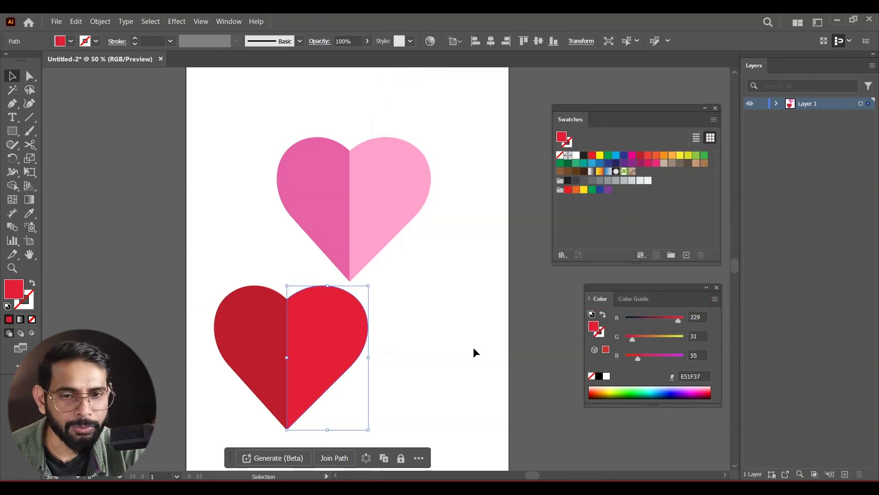
left_click(473, 347)
left_click(319, 331)
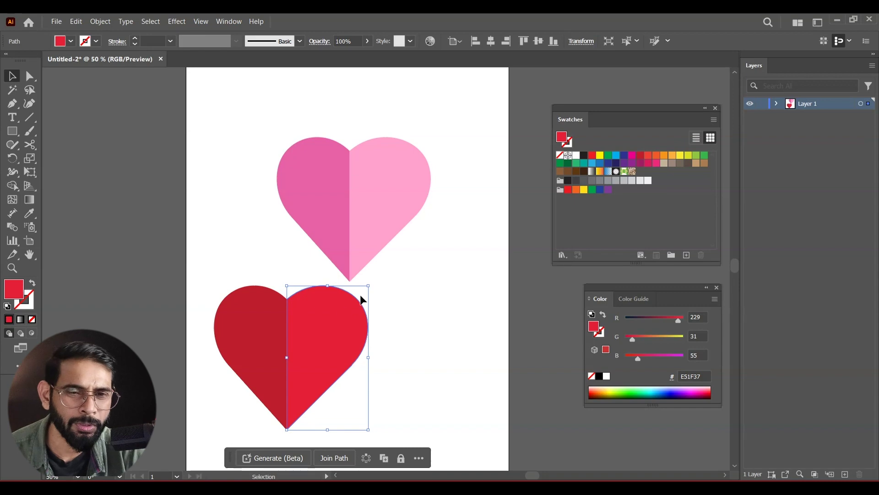
left_click(480, 282)
Step: Group the two halves of the pink heart, and group the two halves of the red heart separately
key("a")
key("ctrl+minus")
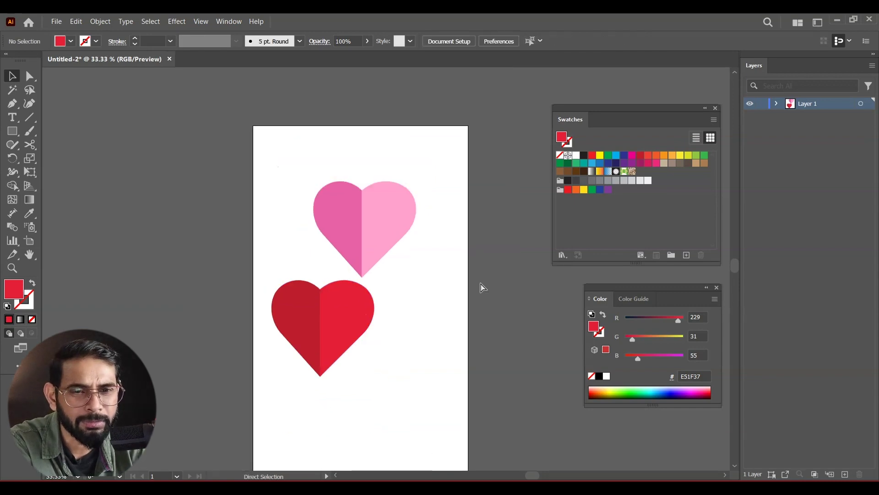
left_click_drag(477, 268, 387, 215)
key("a")
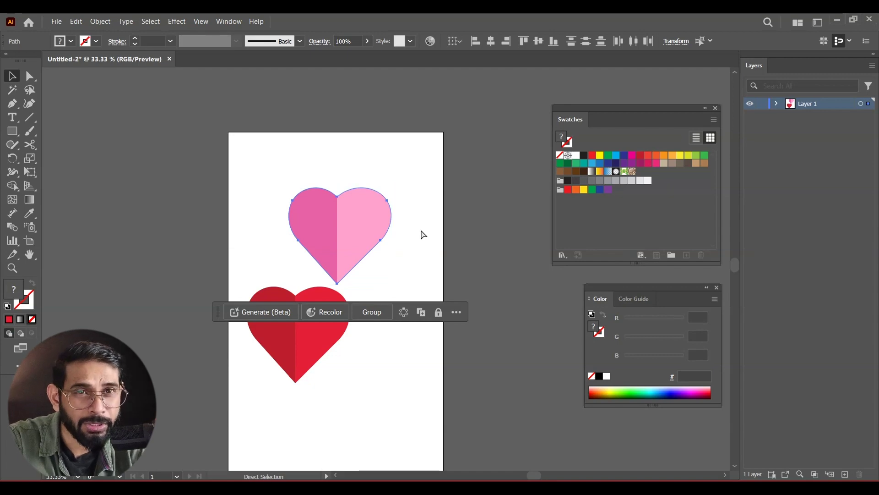
left_click_drag(249, 392, 387, 336)
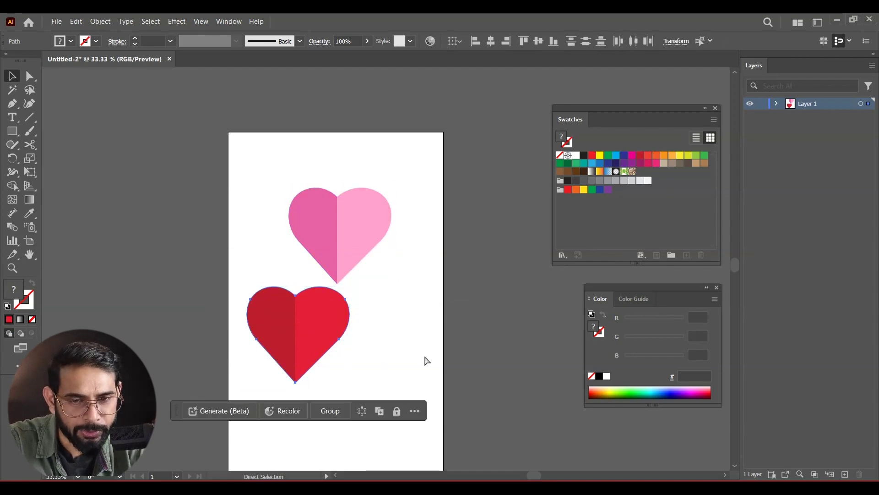
key("v")
Step: Scale the pink heart down, tilt it counterclockwise, and move it to the artboard's upper-left area
left_click(378, 230)
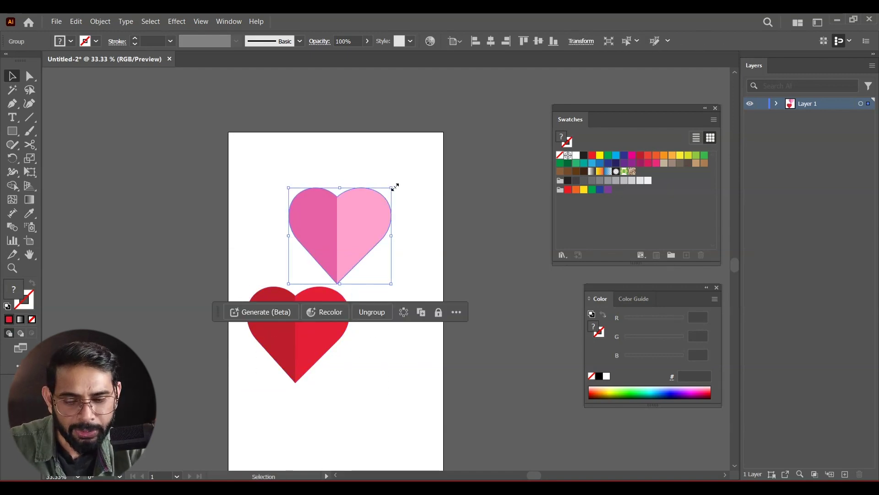
left_click_drag(395, 187, 387, 192)
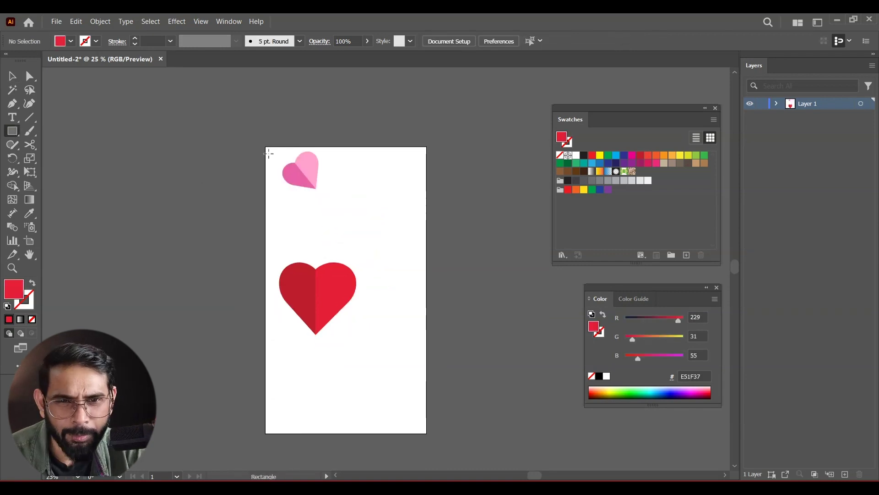
Step: Draw a tall red rectangle over the artboard, leaving a narrow white margin on all sides, and deselect it
left_click_drag(279, 159, 413, 418)
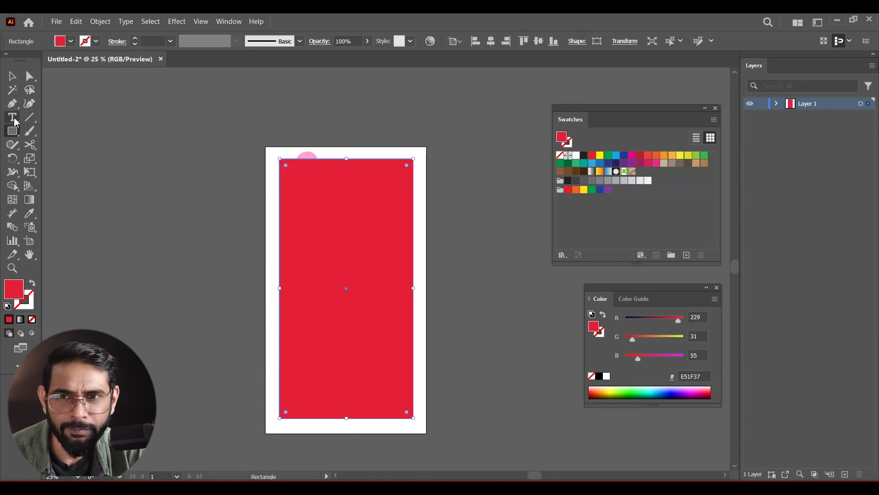
key("v")
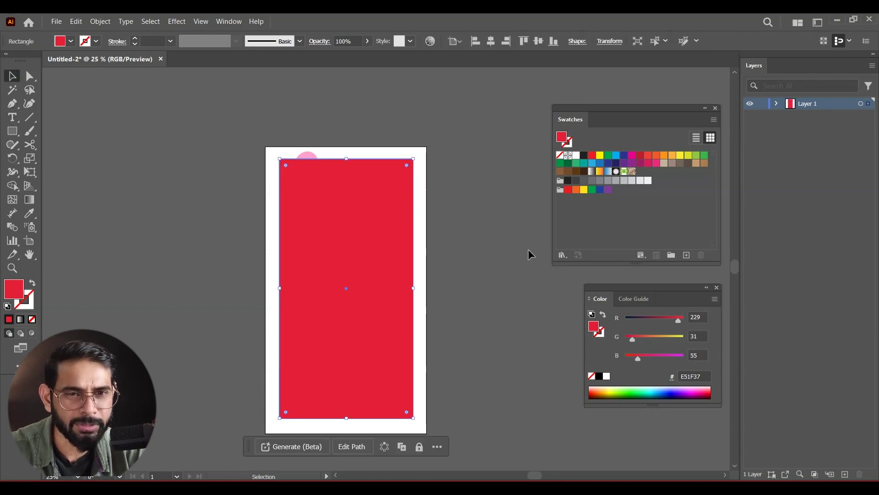
left_click_drag(485, 269, 461, 237)
left_click(461, 237)
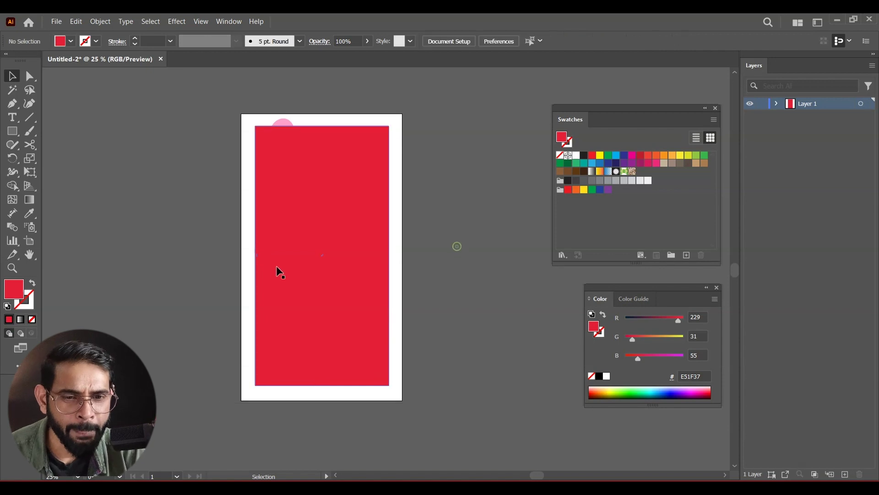
Step: Center the red rectangle horizontally and vertically on the artboard, aligned to the artboard, and deselect it
left_click(319, 272)
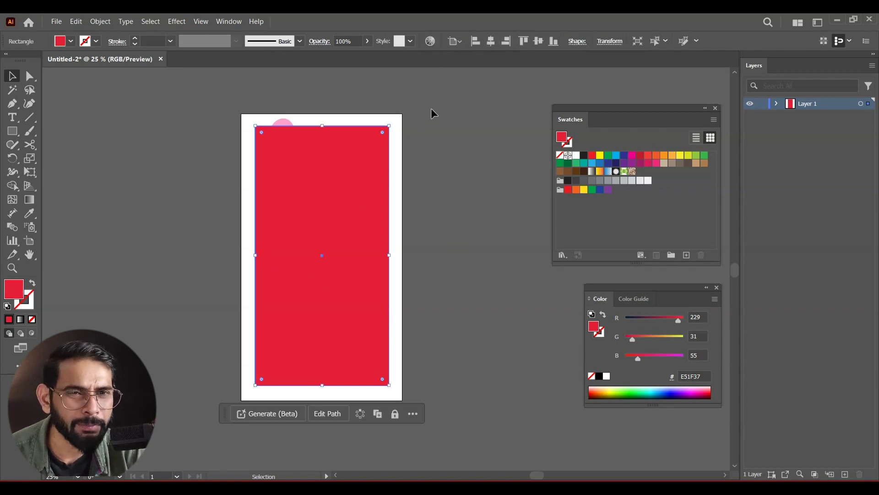
left_click(460, 42)
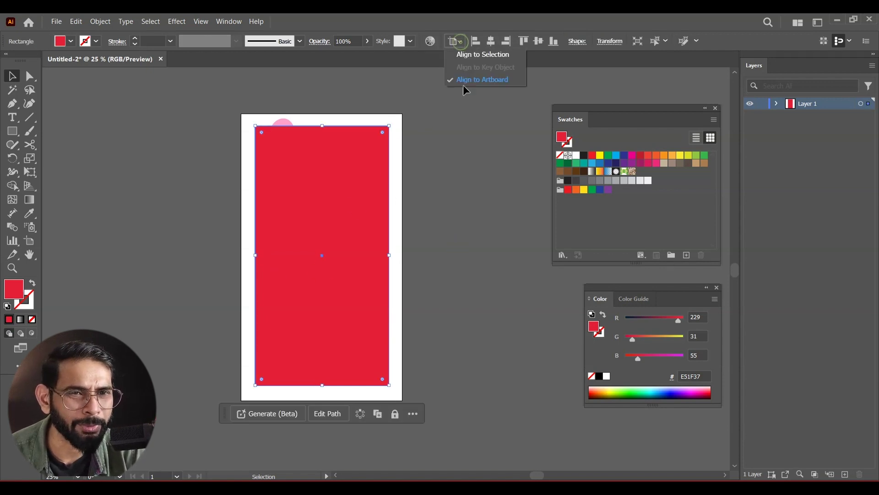
left_click(491, 41)
left_click(539, 42)
left_click(474, 152)
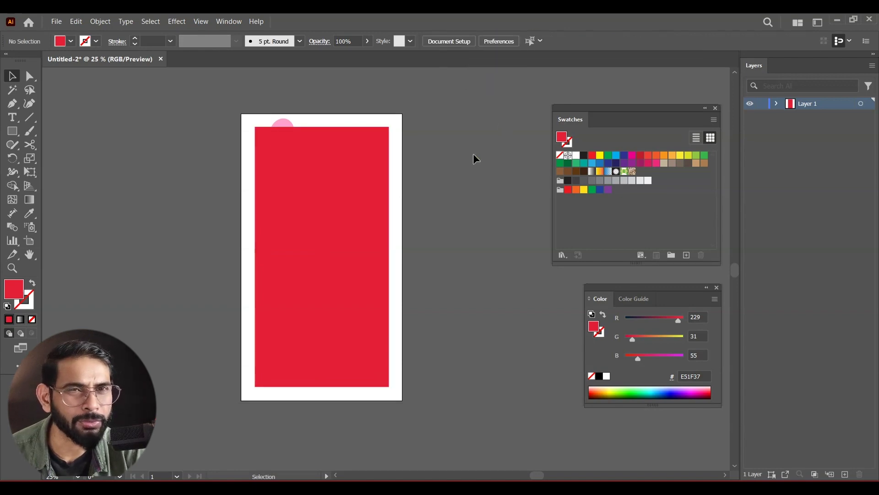
Step: Swap the red rectangle's fill and stroke so it has a red outline and no fill
left_click(372, 187)
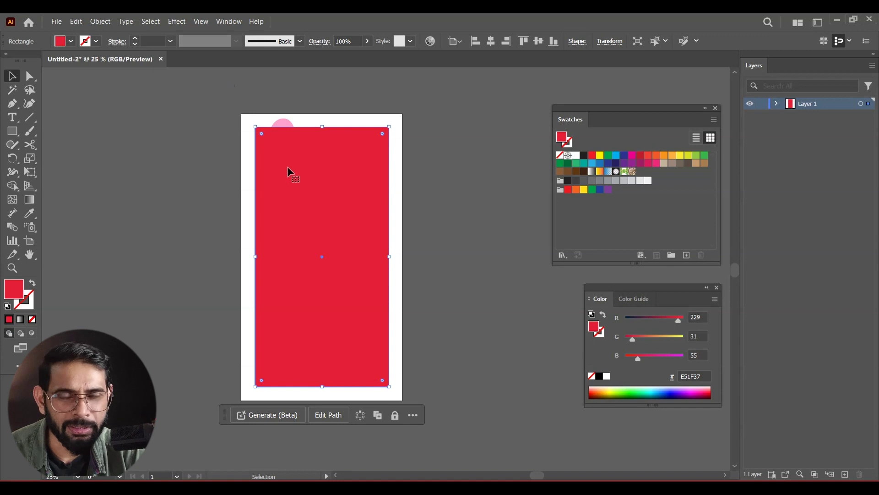
left_click(33, 284)
left_click(426, 158)
Step: Duplicate the outlined rectangle, offsetting the copy slightly up and to the right of the original
left_click(388, 169)
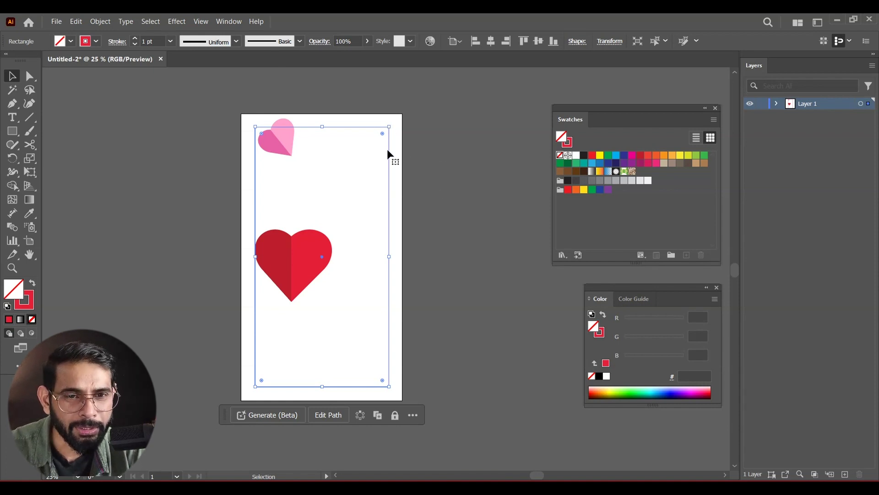
left_click_drag(389, 151, 397, 150)
left_click(469, 130)
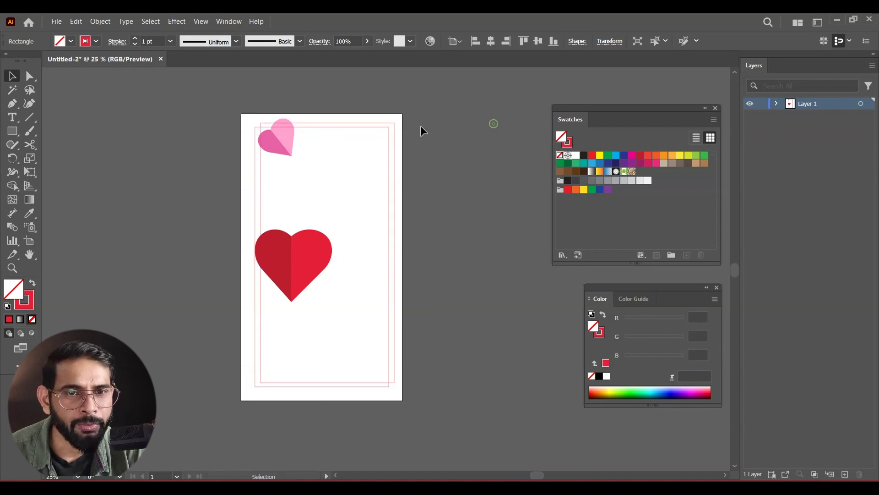
Step: Give the offset rectangle a dashed stroke with a 12 pt dash and 3 pt gap, and move the Stroke panel off the artboard
left_click(394, 134)
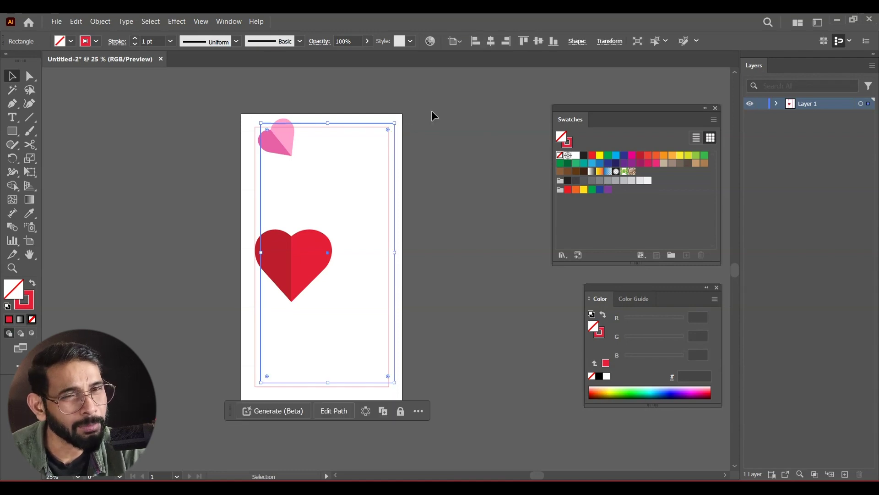
left_click(225, 22)
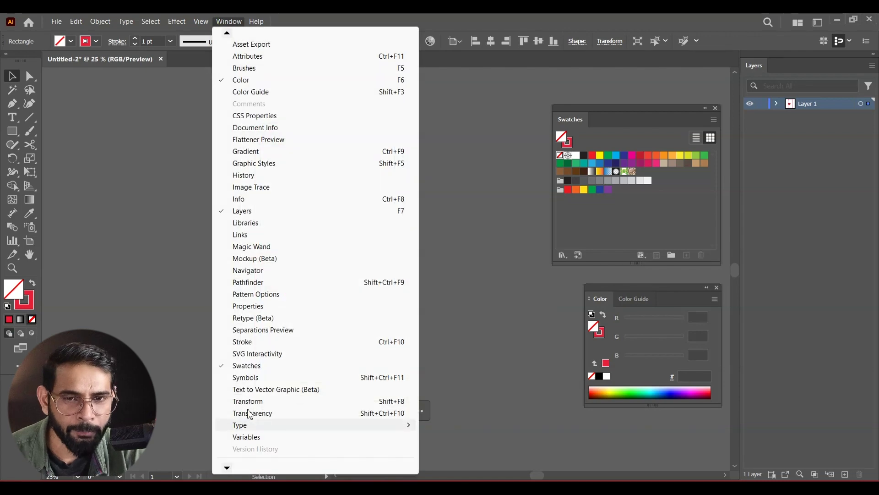
mouse_move(237, 471)
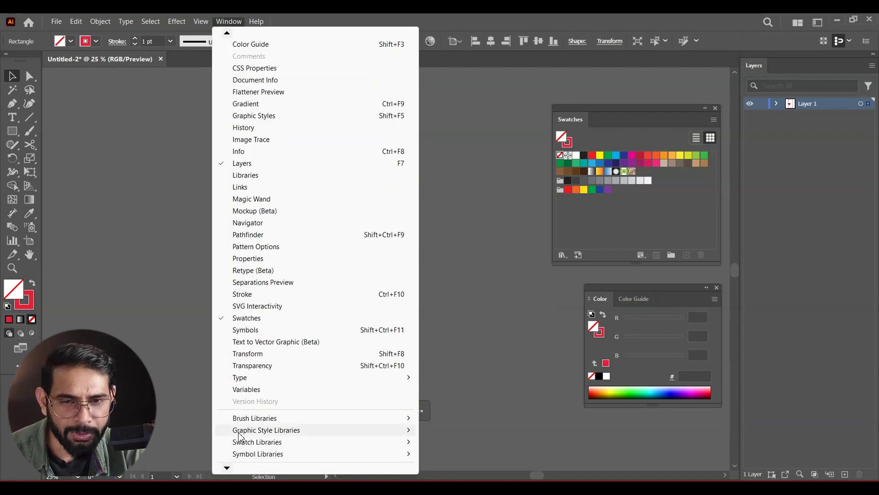
left_click(247, 294)
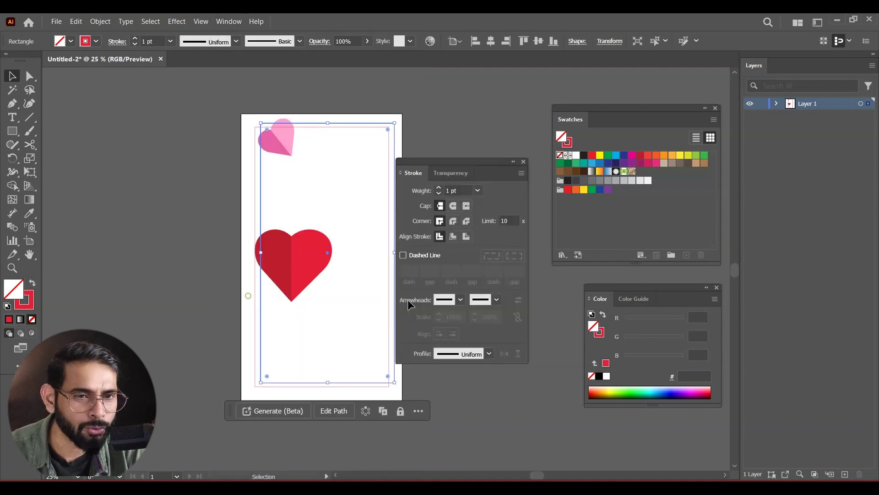
left_click(404, 255)
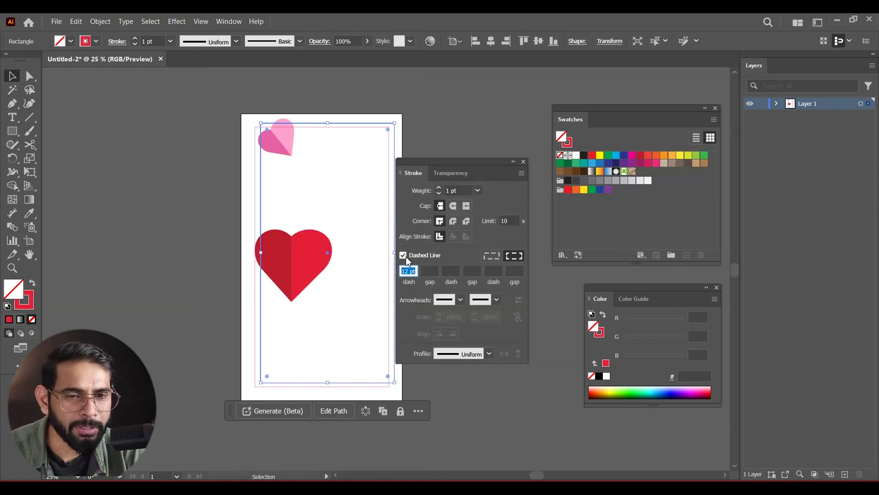
left_click(427, 271)
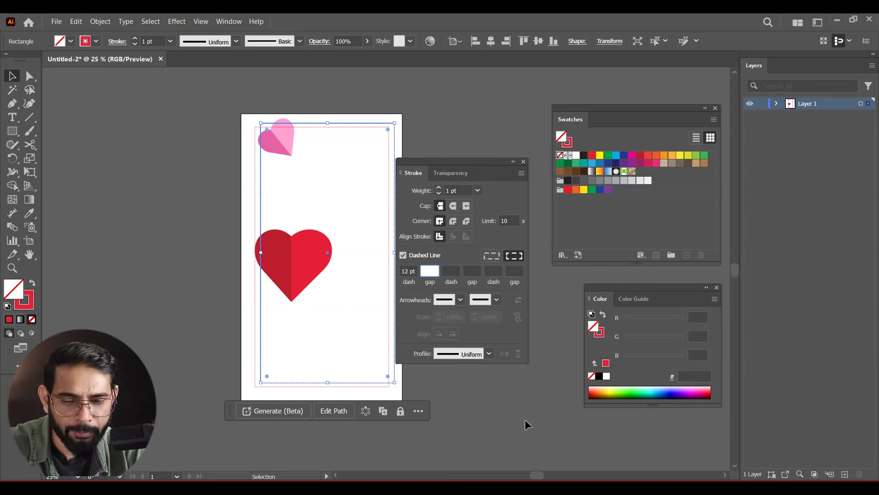
type("3")
key("Return")
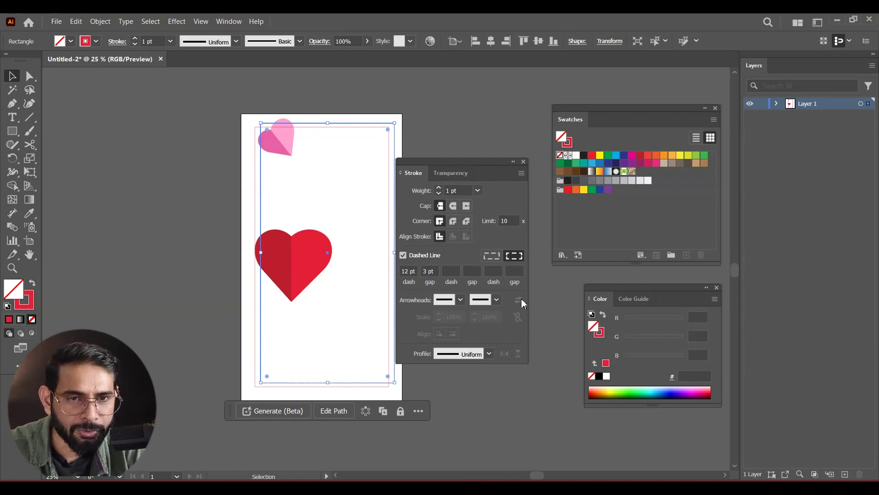
left_click(472, 139)
left_click_drag(464, 161, 568, 205)
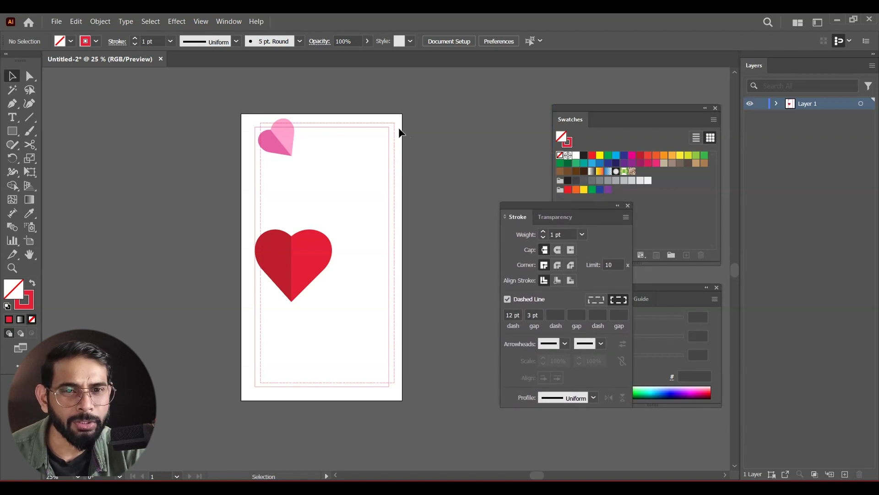
Step: Change the dashed rectangle's stroke color to dark red (#990A22) and deselect it
left_click(394, 216)
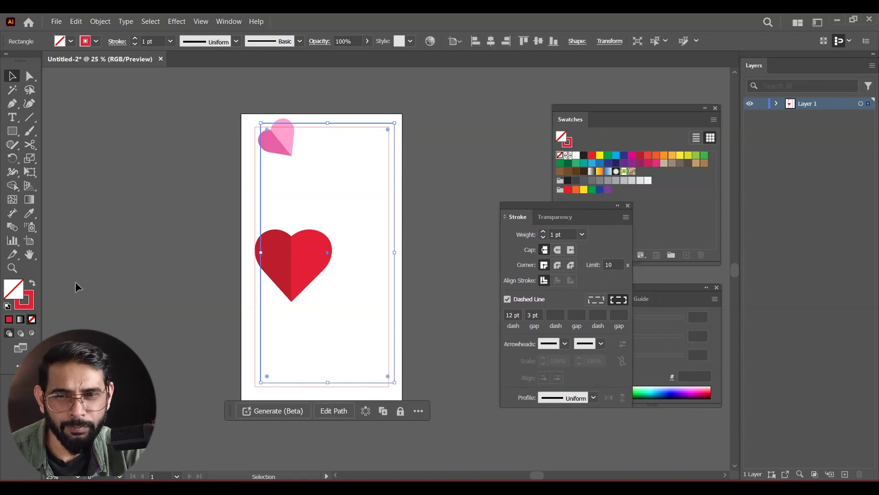
double_click(27, 302)
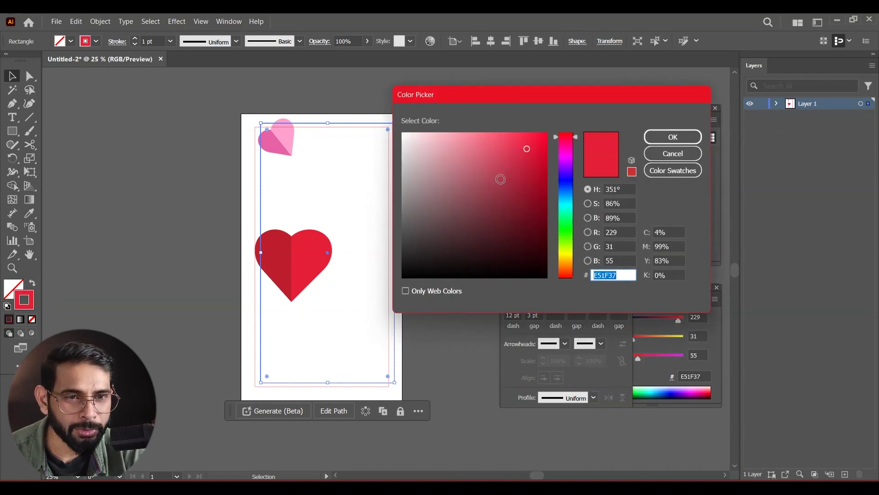
left_click(528, 171)
mouse_move(528, 171)
left_mouse_down()
mouse_move(545, 190)
mouse_move(539, 190)
left_mouse_up()
left_click(672, 136)
left_click(481, 136)
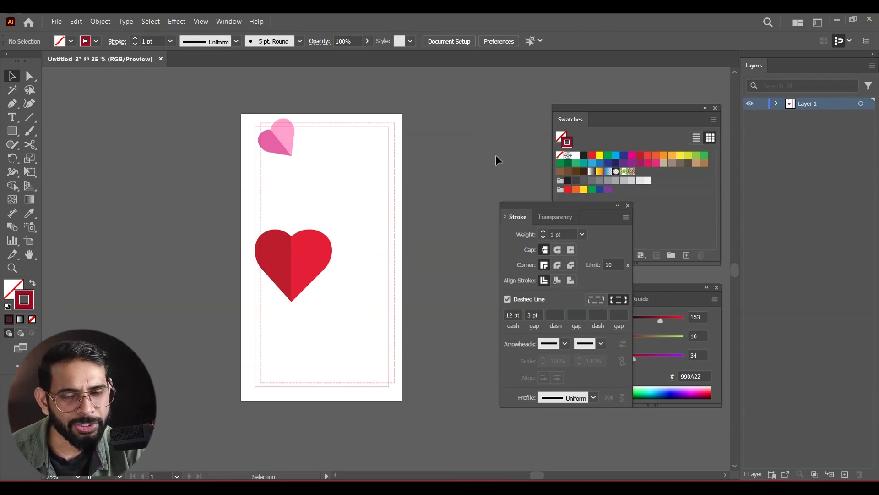
Step: Move the pink heart slightly to the right, and scale down and tilt the red heart
scroll(451, 178, "right", 1)
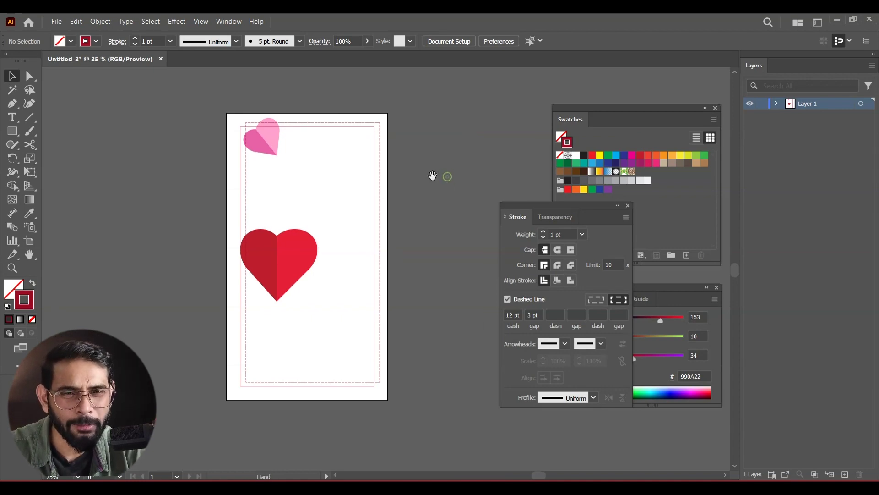
left_click_drag(262, 155, 286, 141)
left_click(293, 267)
left_click(291, 273)
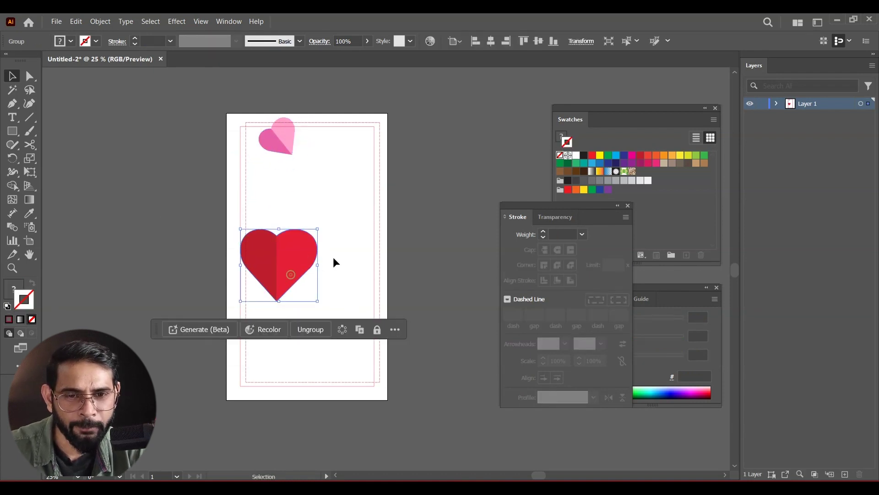
mouse_move(323, 231)
left_mouse_down()
mouse_move(324, 202)
mouse_move(302, 165)
mouse_move(319, 179)
mouse_move(308, 226)
mouse_move(316, 223)
left_mouse_up()
mouse_move(321, 222)
left_mouse_down()
mouse_move(290, 208)
mouse_move(311, 210)
left_mouse_up()
Step: Duplicate, scale and rotate the hearts to form a cluster of three pink and two red hearts in the artboard's upper-left corner
left_click(289, 143)
left_click_drag(290, 143, 324, 197)
left_click(270, 184)
left_click_drag(317, 179, 284, 179)
left_click_drag(268, 185, 264, 173)
left_click(284, 139)
left_click_drag(308, 142, 284, 133)
left_click_drag(303, 229, 240, 124)
left_click(270, 227)
left_click(246, 217)
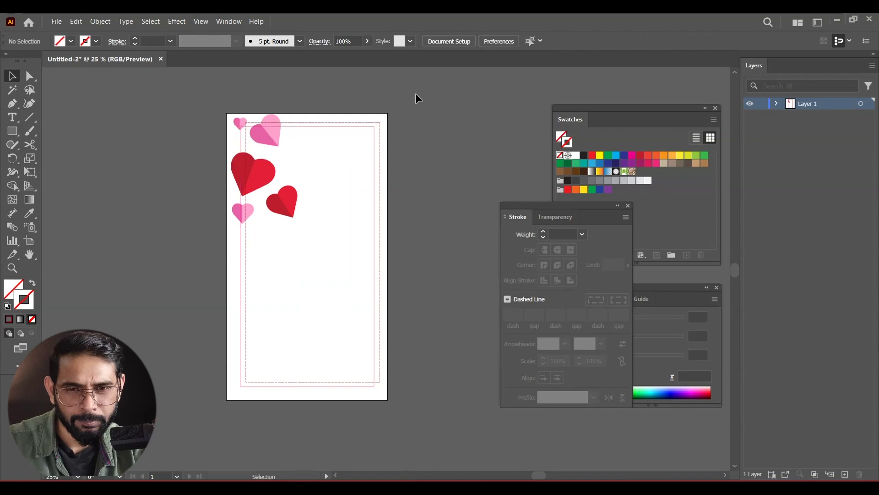
Step: Copy the heart cluster to the artboard's lower-right corner and arrange its pink and red hearts individually
left_click_drag(325, 115, 232, 224)
left_click(280, 200)
left_click_drag(279, 200, 328, 365)
left_click_drag(354, 358, 349, 387)
left_click_drag(341, 374, 349, 388)
left_click_drag(270, 138, 371, 349)
left_click_drag(244, 219, 327, 348)
left_click_drag(281, 199, 350, 287)
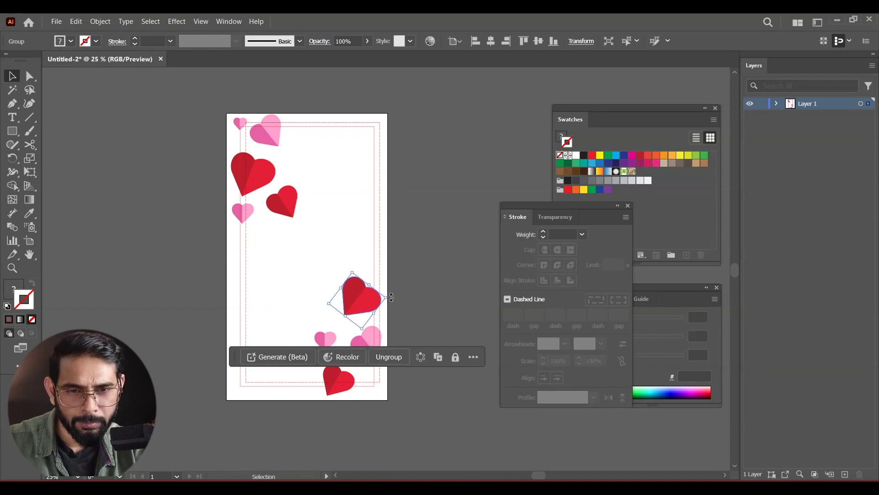
left_click(316, 122)
Step: Reposition hearts in both clusters closer together, and add a small pink heart beside the upper-left cluster's red hearts
left_click_drag(252, 179, 247, 166)
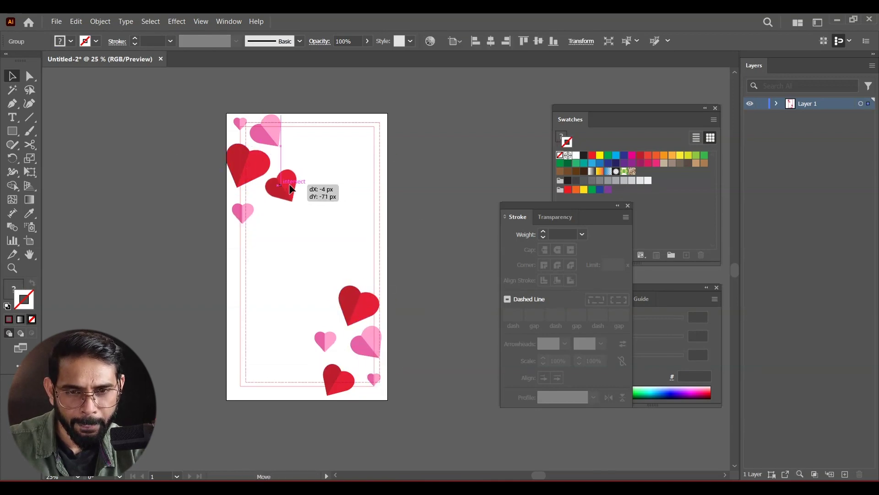
left_click_drag(242, 212, 286, 156)
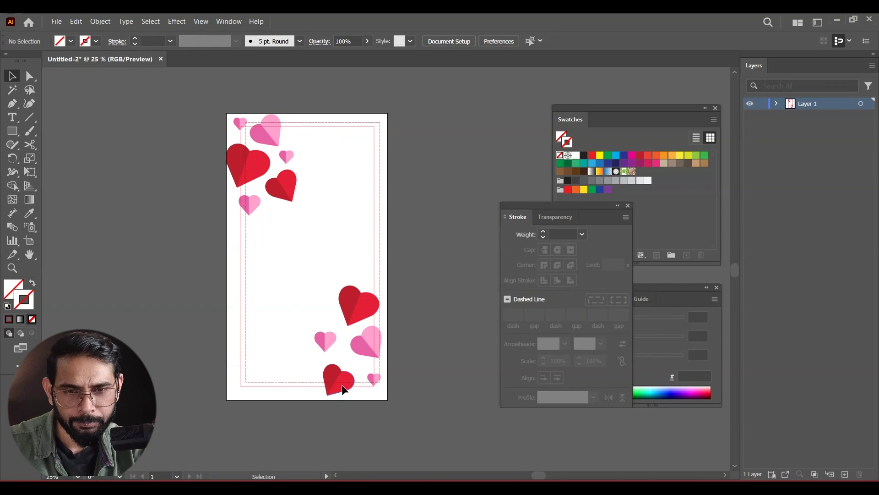
left_click_drag(376, 320, 380, 331)
left_click(407, 202)
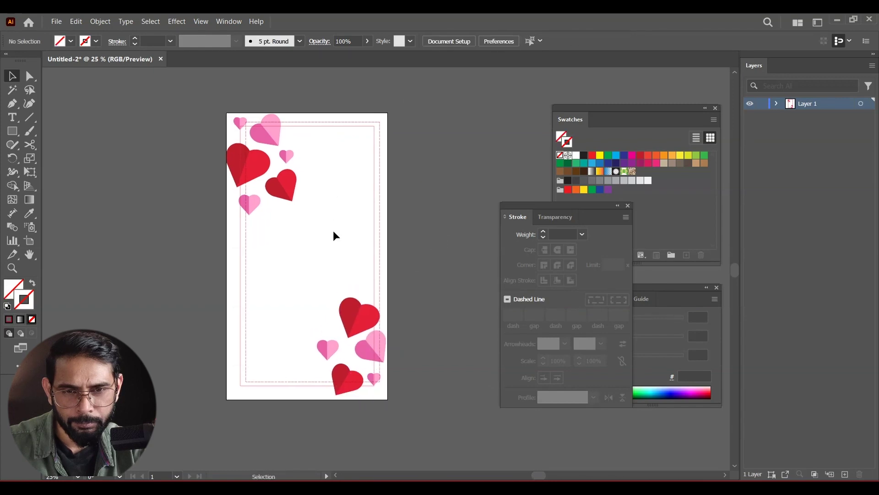
Step: Scale the lower-right and upper-left heart clusters down toward their artboard corners, and deselect them
left_click(360, 316)
left_click_drag(316, 298, 332, 323)
left_click(256, 174)
left_click_drag(296, 215, 288, 201)
left_click(426, 188)
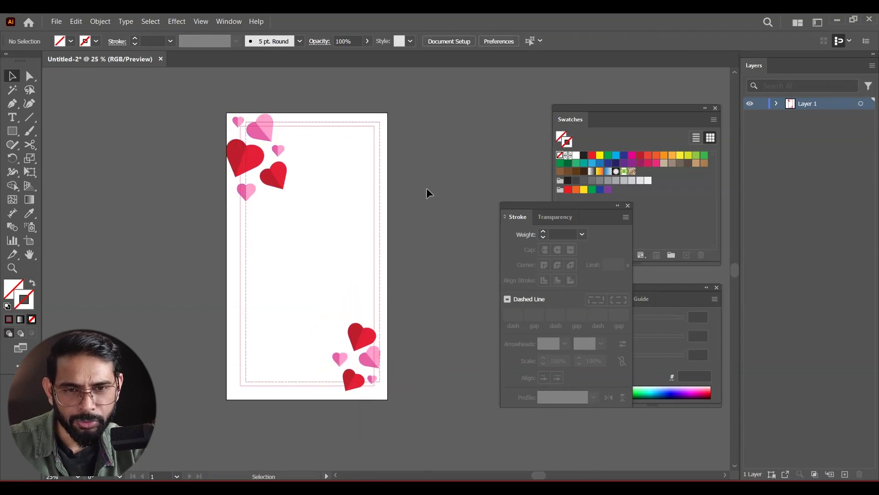
Step: Draw a small square in the middle of the artboard and rotate it 45° into a diamond
scroll(235, 194, "down", 1)
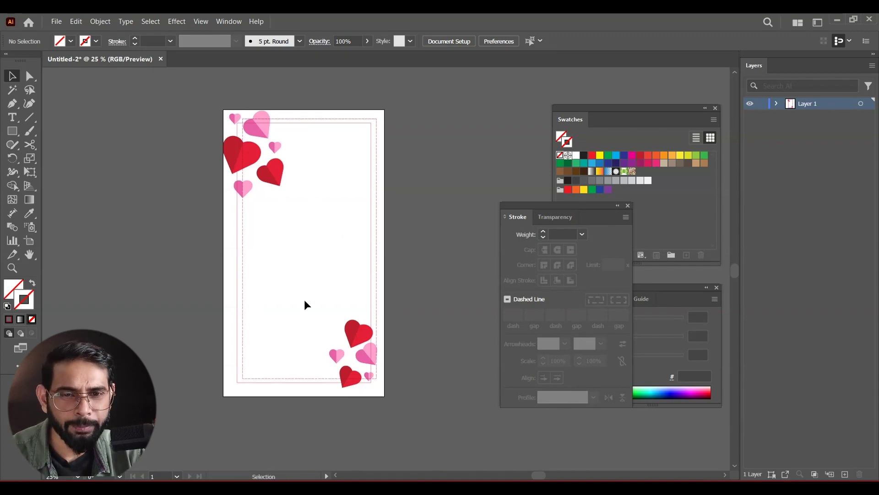
key("ctrl+equal")
key("ctrl+equal")
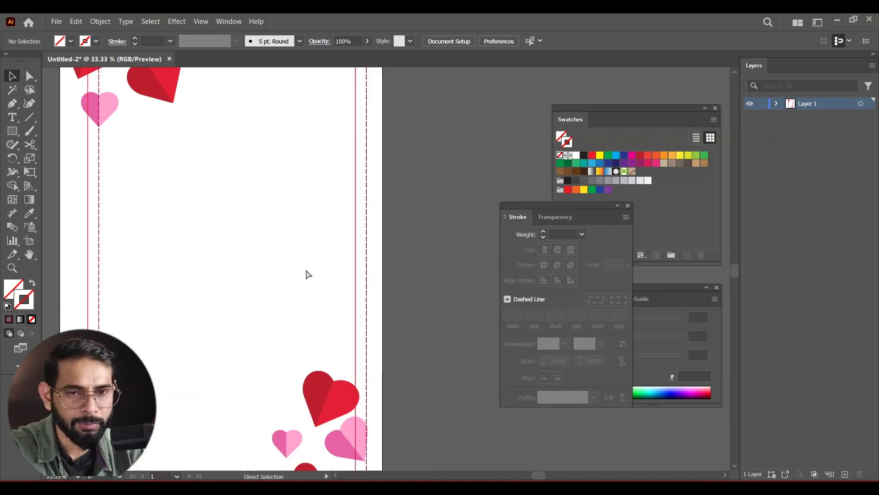
left_click_drag(386, 247, 436, 279)
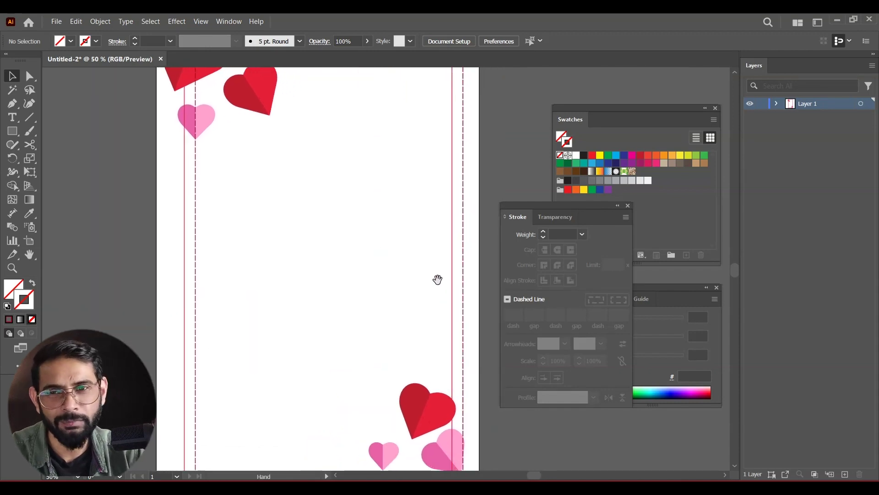
left_click(13, 133)
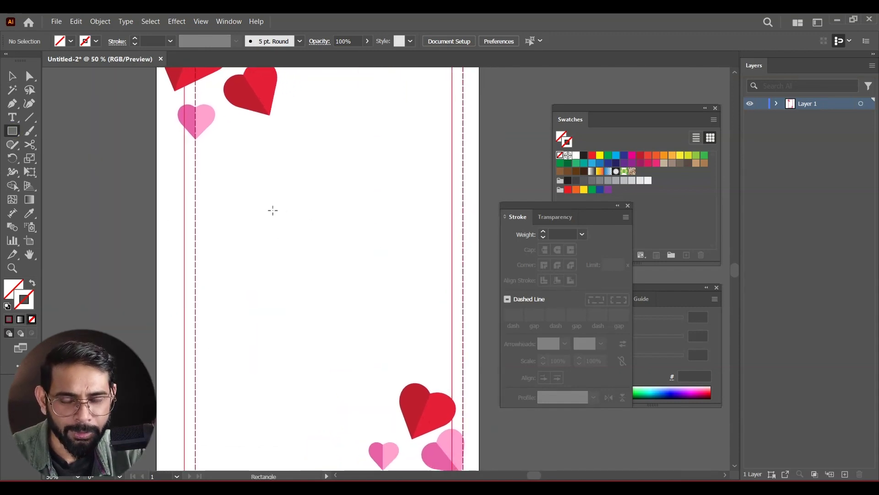
mouse_move(303, 225)
left_mouse_down()
mouse_move(344, 290)
mouse_move(367, 287)
left_mouse_up()
left_click(12, 76)
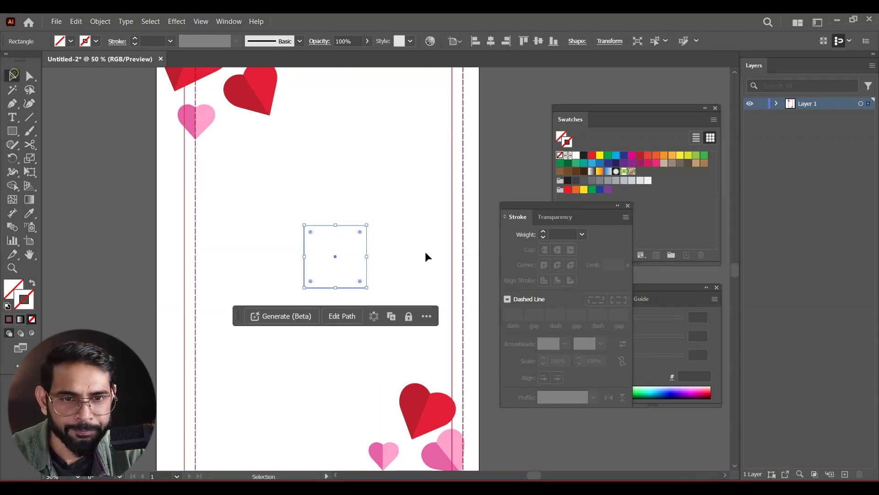
left_click_drag(374, 225, 341, 214)
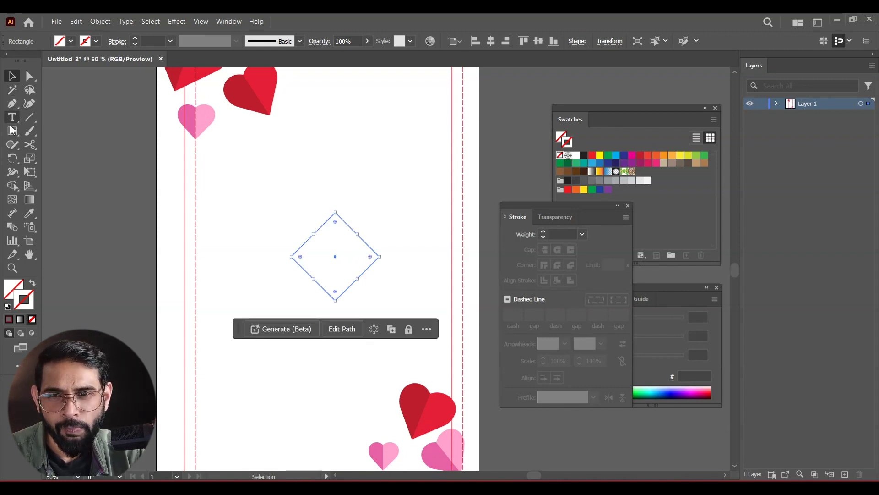
Step: Bend the diamond's upper-left side outward into a rounded lobe with the Curvature tool, and select the resulting path
left_click(29, 103)
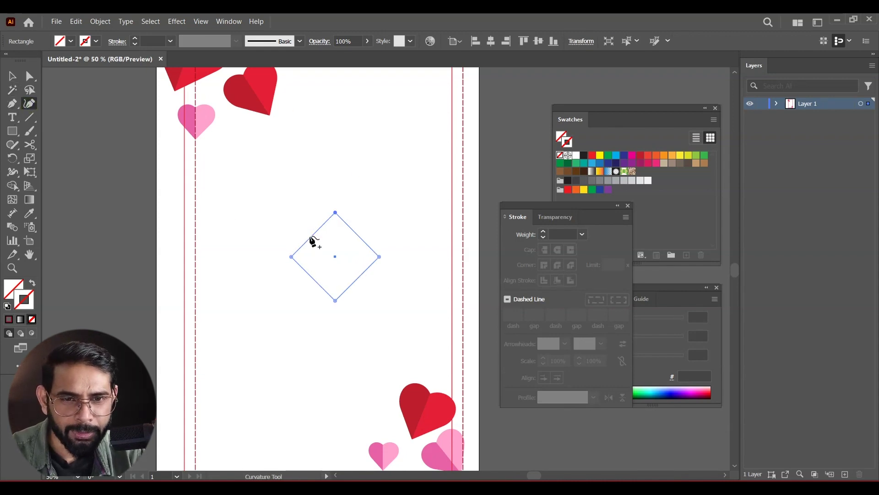
left_click_drag(314, 241, 285, 226)
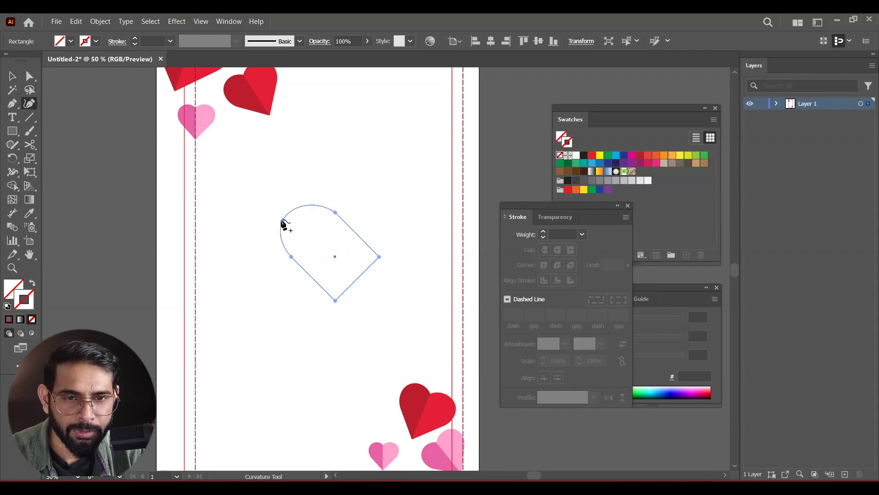
left_click(362, 188)
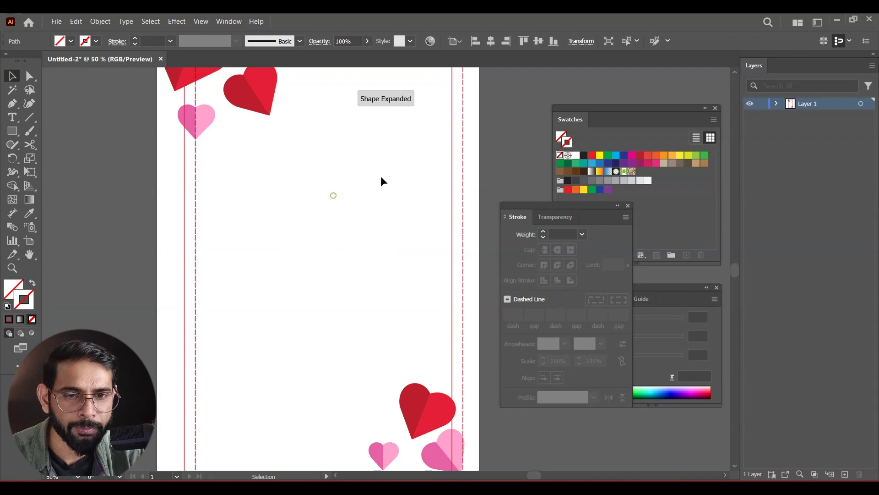
left_click(336, 215)
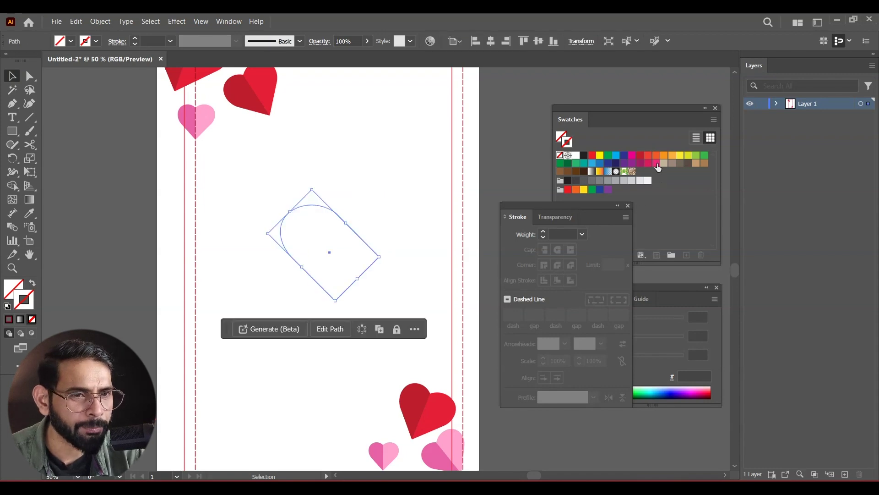
Step: Give the rounded path a solid pink fill (EE2A7B) with no stroke
left_click(656, 164)
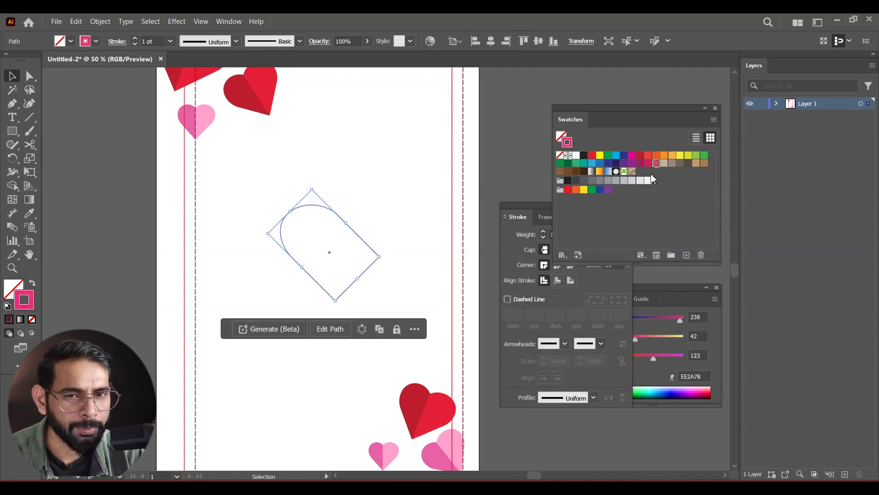
left_click(33, 285)
left_click(407, 164)
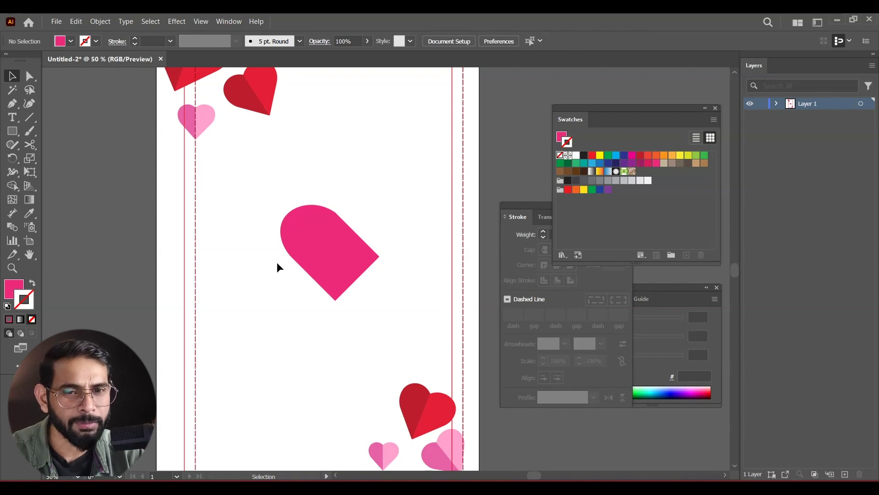
Step: Reflect a copy of the pink lobe across the vertical axis and shift it sideways so both halves form a heart
left_click(359, 244)
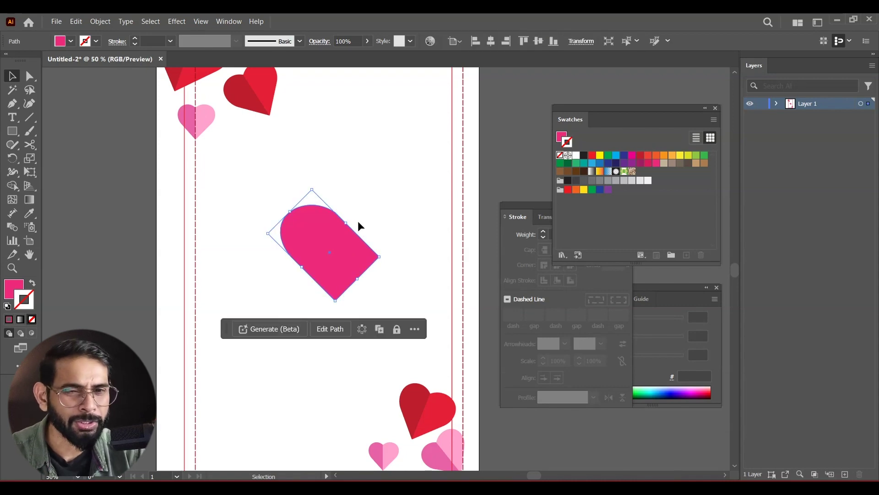
right_click(326, 229)
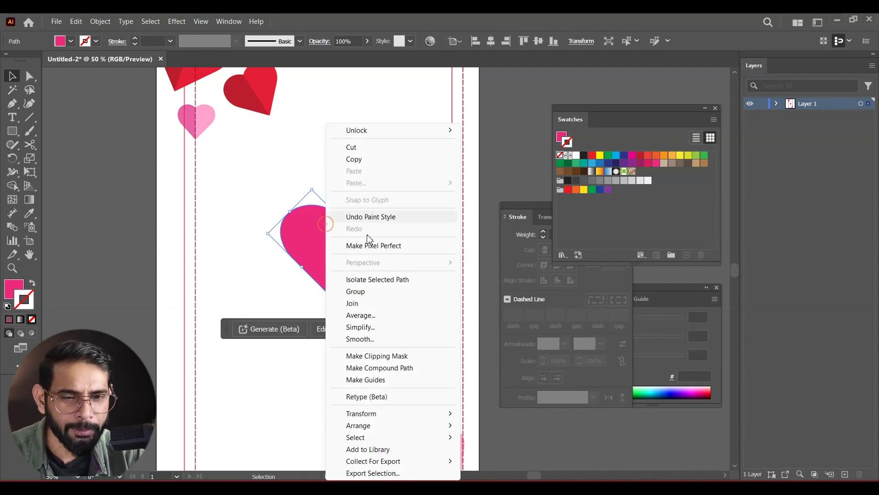
mouse_move(382, 427)
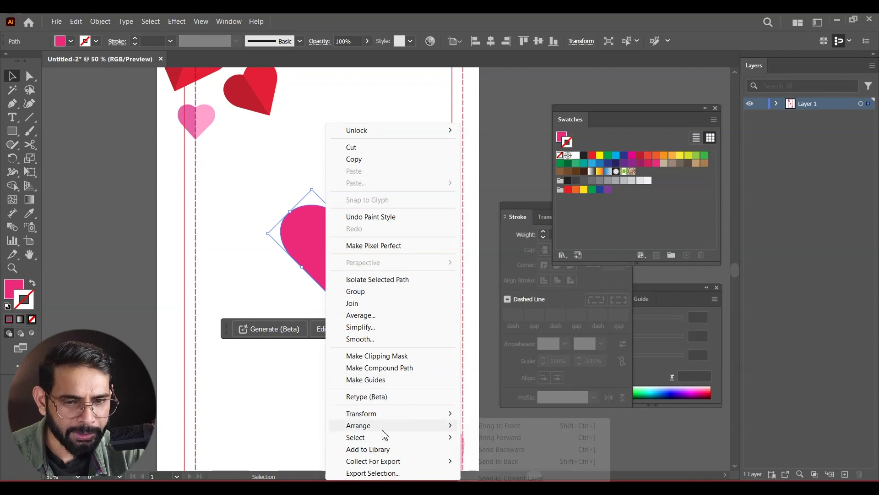
mouse_move(402, 414)
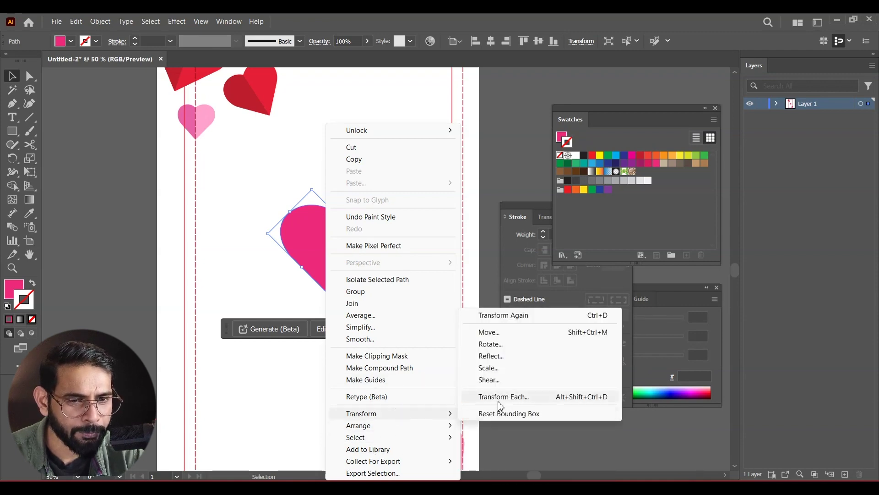
left_click(501, 360)
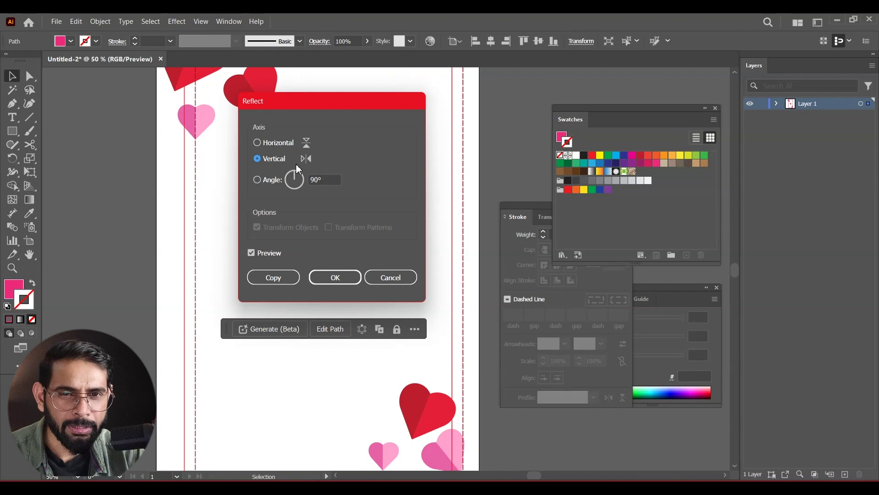
left_click(291, 269)
left_click(404, 204)
left_click_drag(334, 241, 344, 240)
left_click(356, 159)
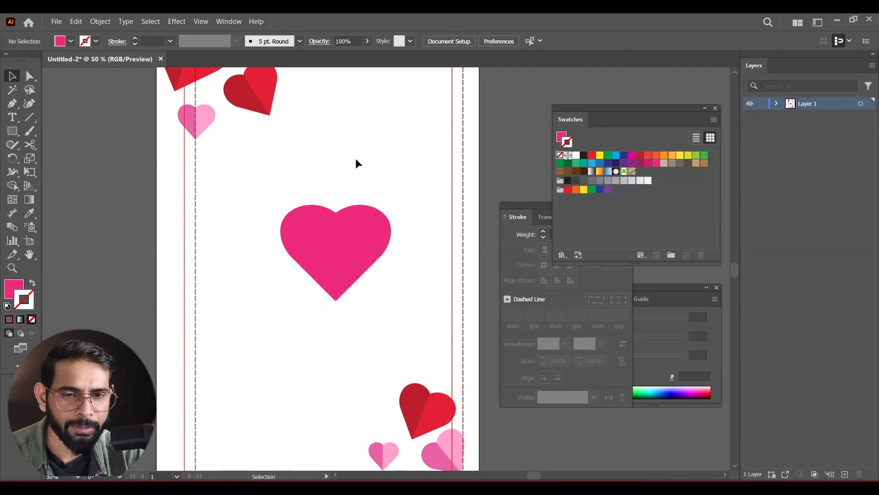
Step: Unite the two overlapping heart halves into a single shape with Pathfinder, and deselect it
left_click_drag(381, 149, 310, 342)
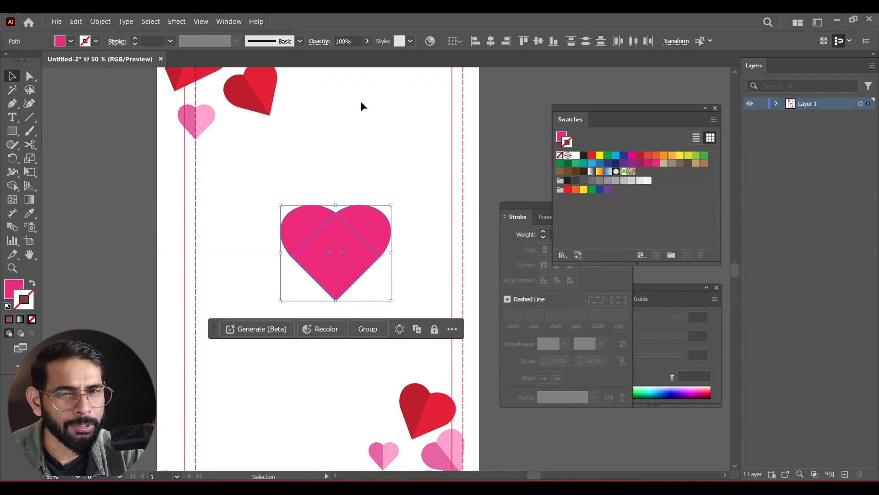
left_click(229, 21)
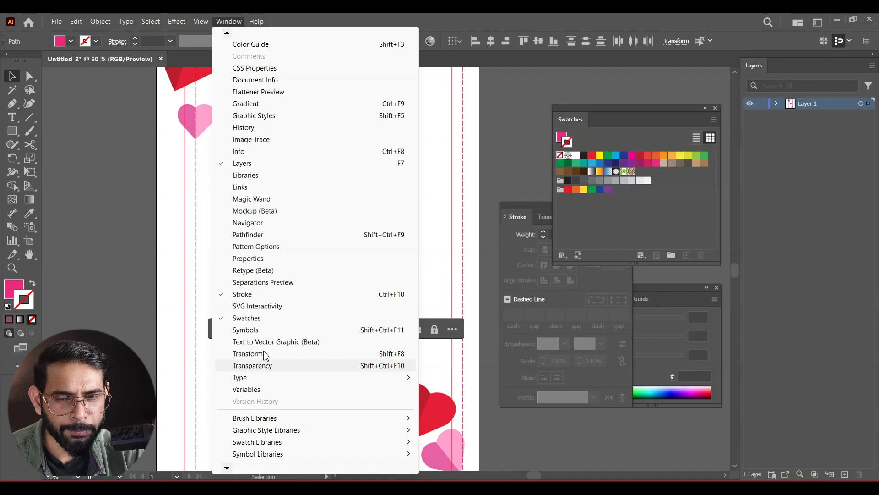
left_click(253, 233)
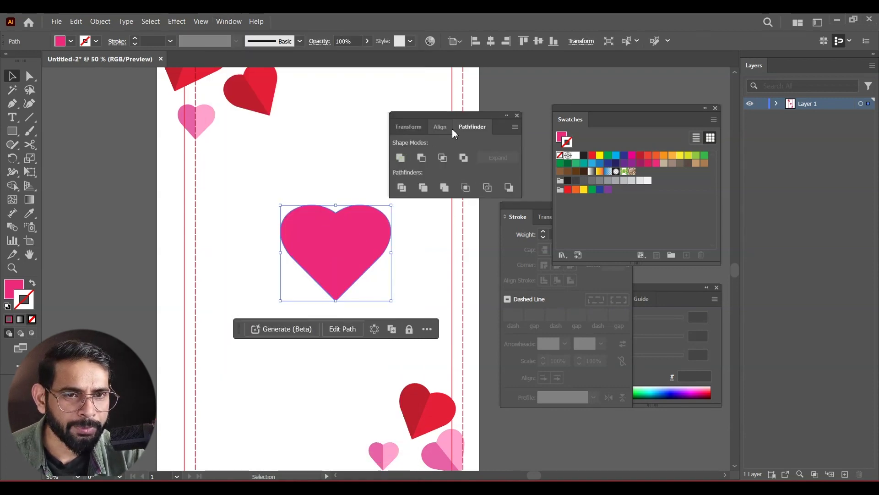
left_click_drag(464, 121, 649, 84)
left_click(377, 156)
left_click(340, 272)
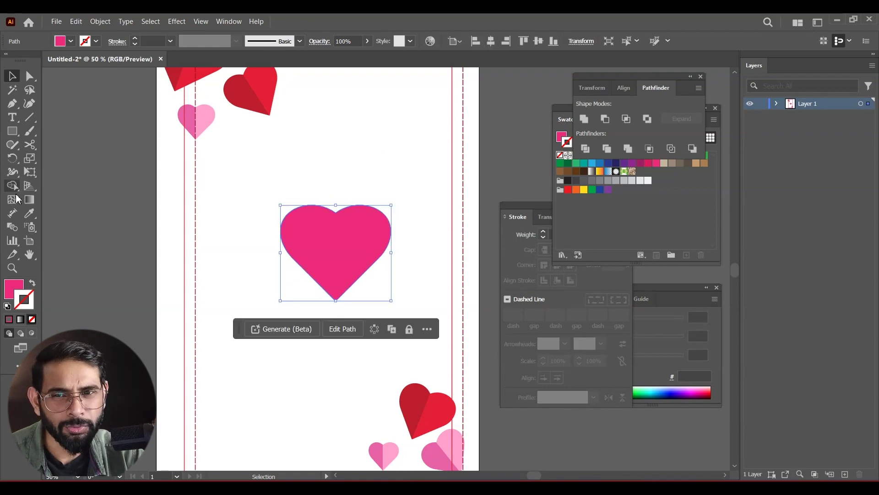
key("ctrl+shift+a")
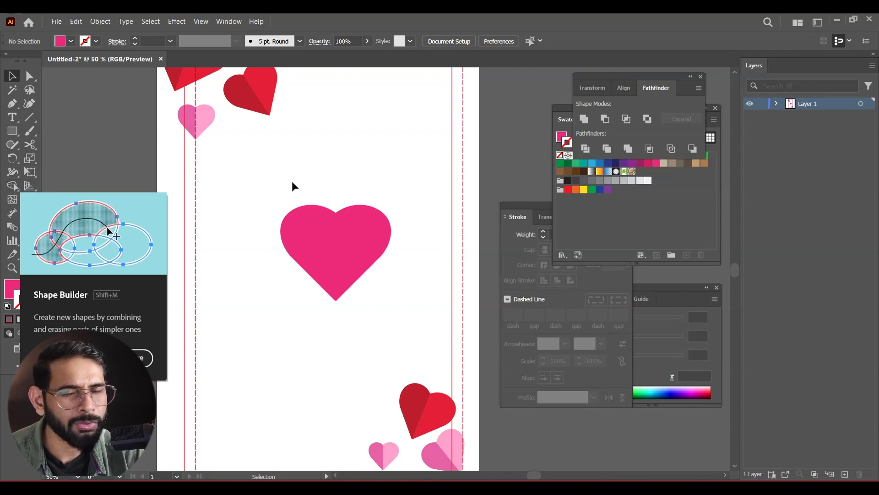
Step: Enlarge the pink heart to span most of the artboard's width, position it between the two heart clusters, and deselect it
left_click(345, 243)
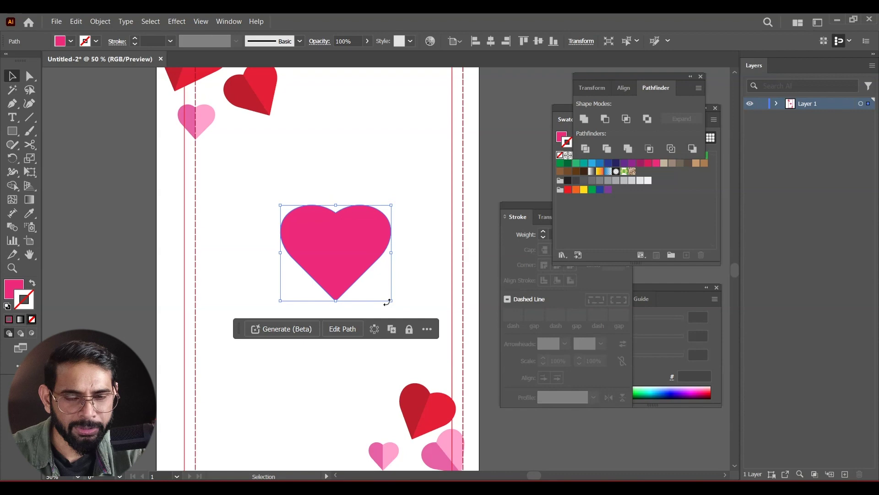
left_click_drag(391, 301, 343, 246)
left_click_drag(387, 296, 414, 293)
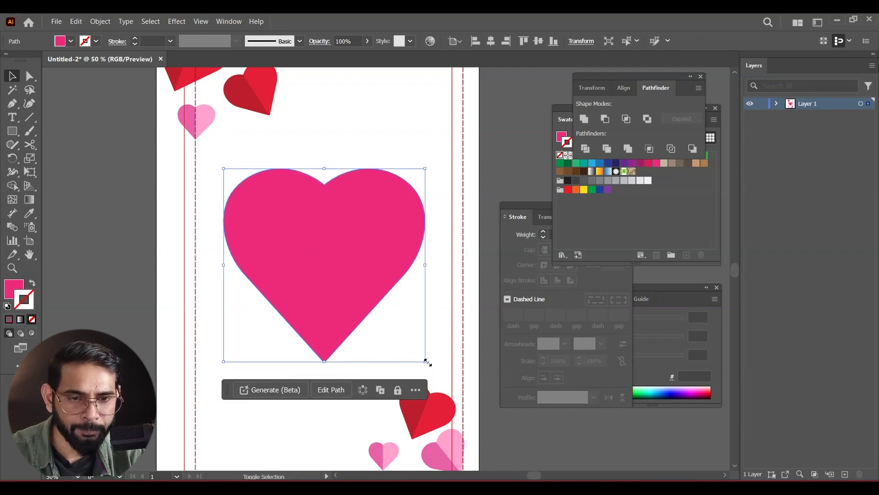
left_click(428, 403, "shift")
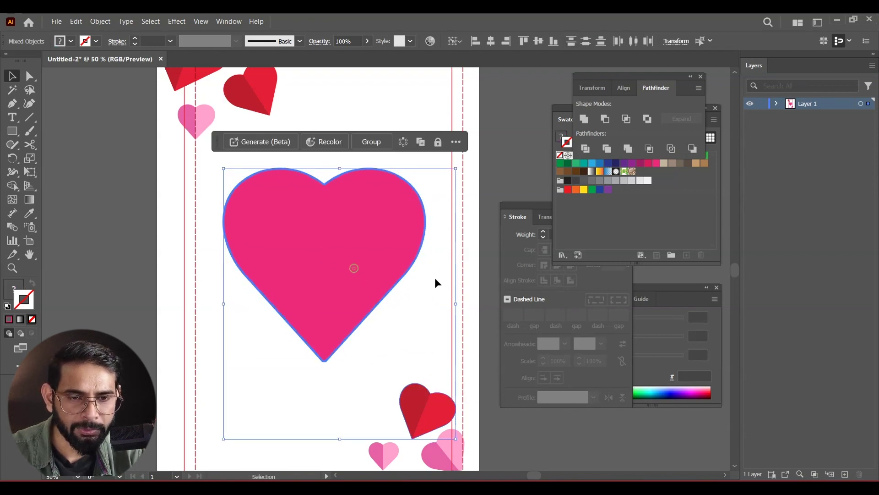
key("ctrl+z")
left_click_drag(335, 274, 337, 250)
key("ctrl+minus")
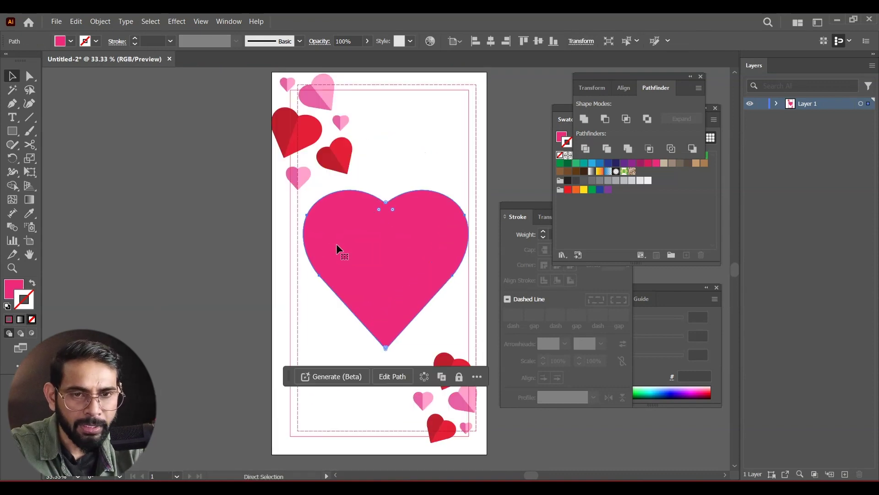
left_click(459, 169)
left_click_drag(459, 169, 436, 165)
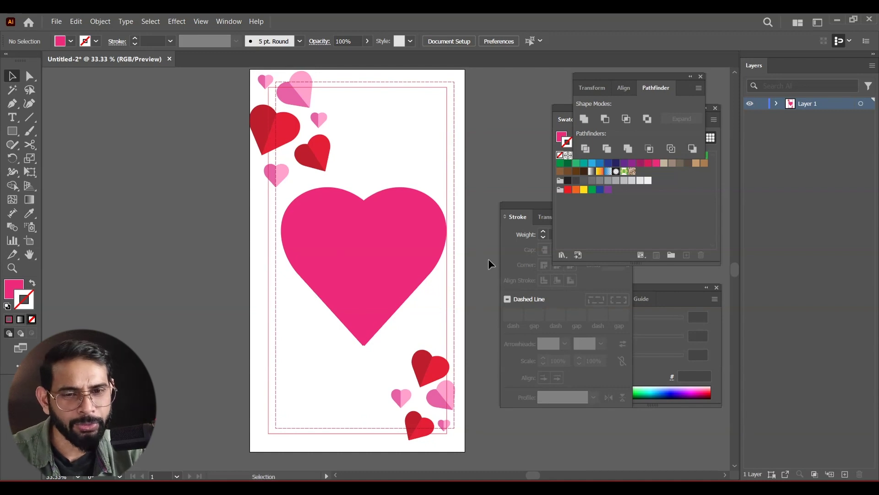
Step: Place a copy of the big heart beside the artboard and turn the original into an unfilled heart with a 1 pt pink outline
left_click_drag(354, 303, 202, 263)
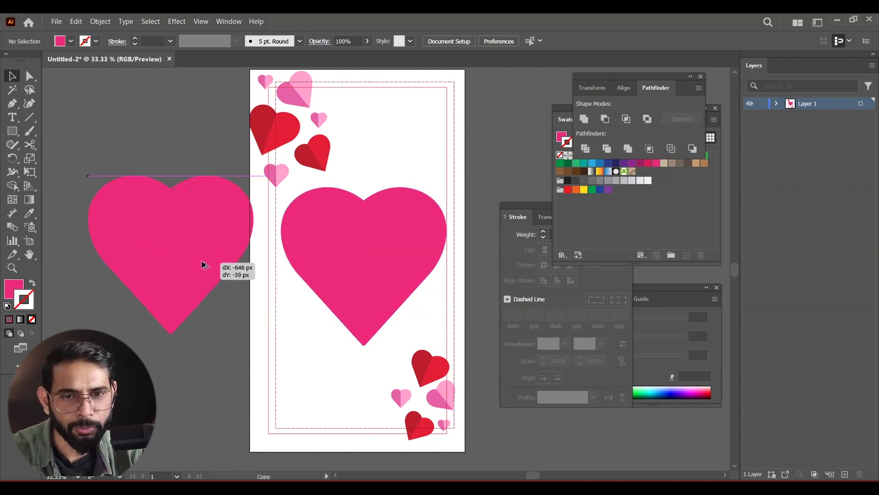
left_click(372, 234)
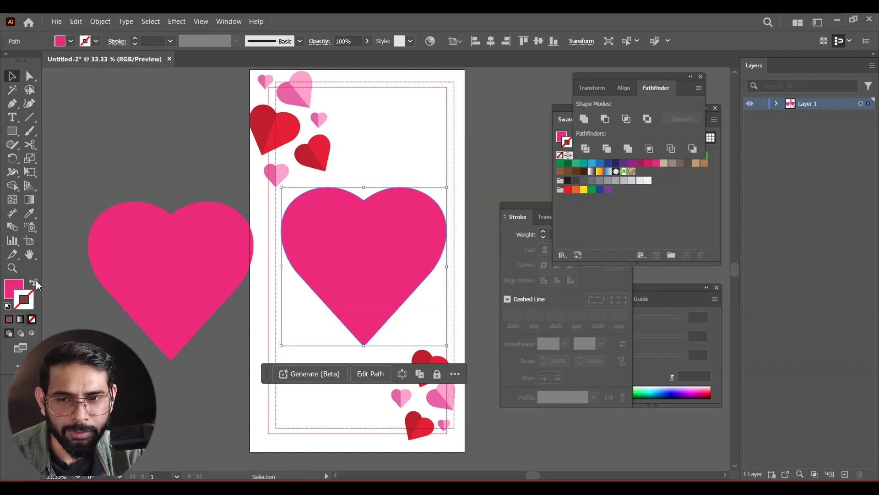
left_click(32, 283)
left_click(426, 149)
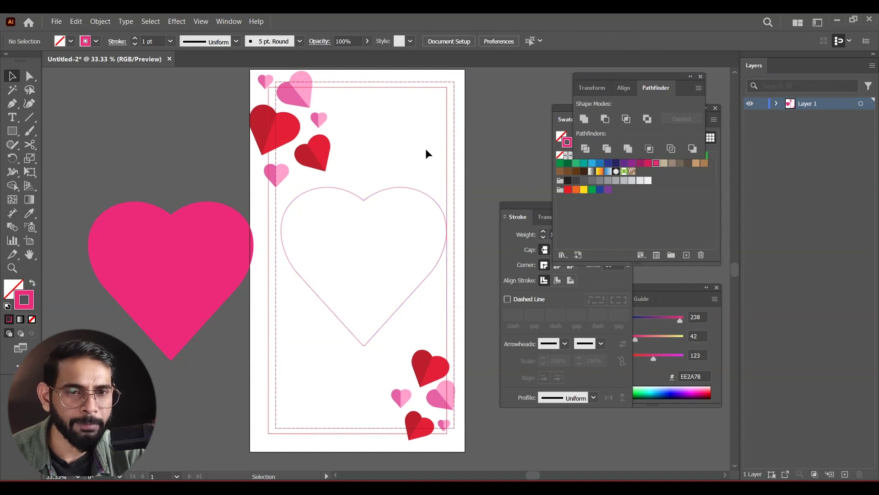
Step: Nudge the outlined heart slightly left and scale it down a little so it sits inside the frames
left_click(305, 285)
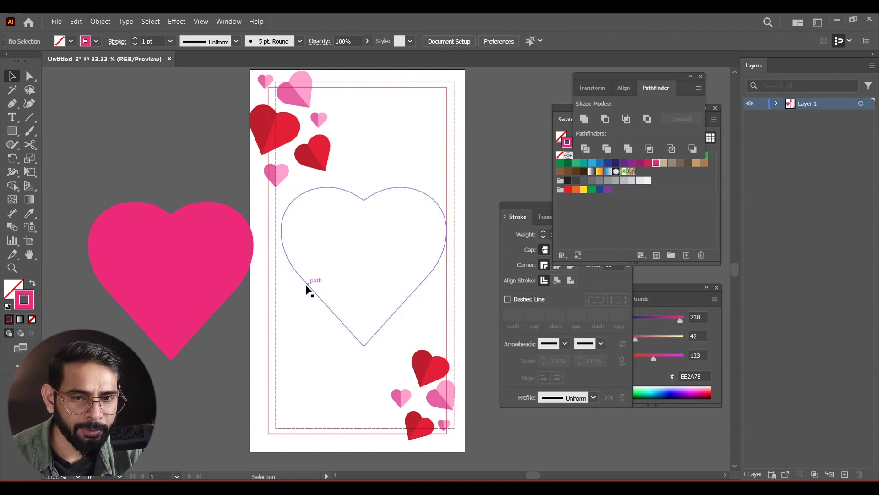
key("Left")
key("Left")
key("Left")
key("Left")
key("Left")
key("Left")
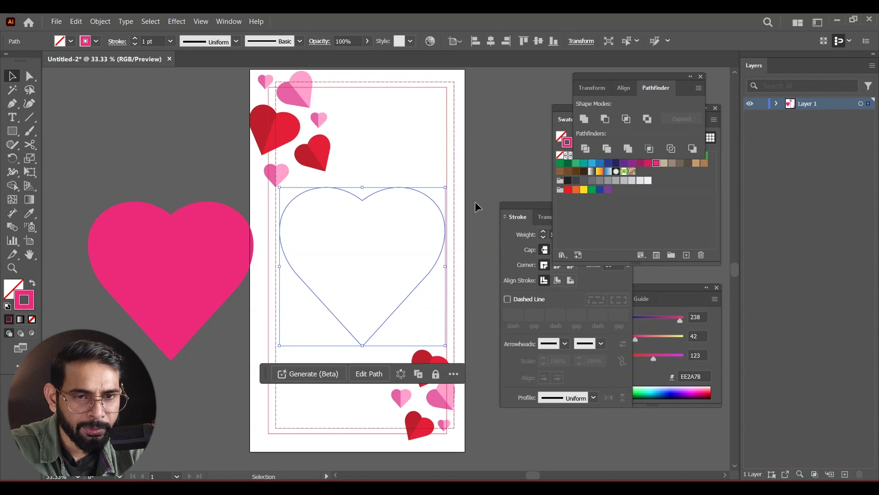
key("Left")
left_click_drag(444, 189, 441, 194)
left_click(502, 164)
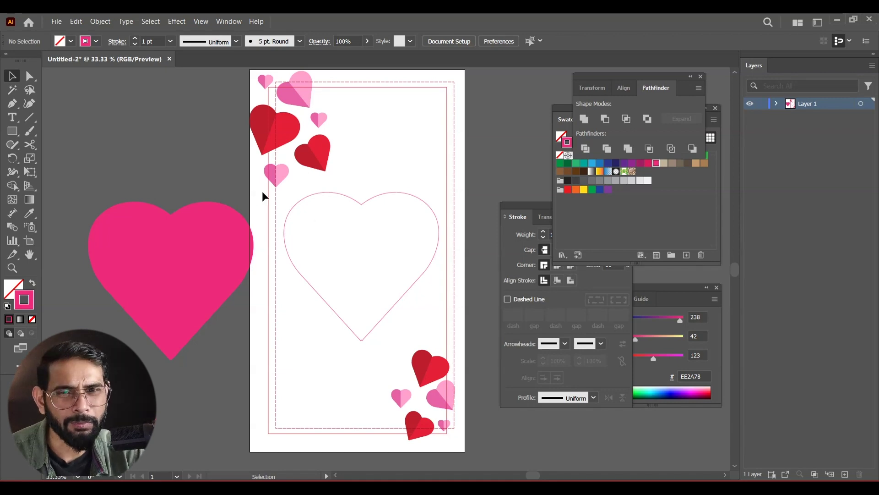
Step: Draw a small circle above the filled heart outside the artboard, and give it a pink fill without a stroke
left_click_drag(13, 131, 54, 160)
left_click_drag(110, 126, 125, 142)
left_click(12, 75)
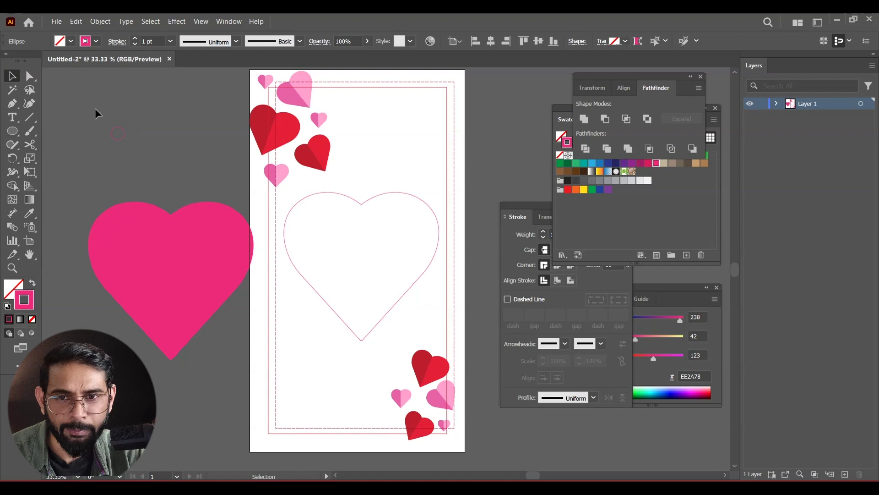
left_click(32, 284)
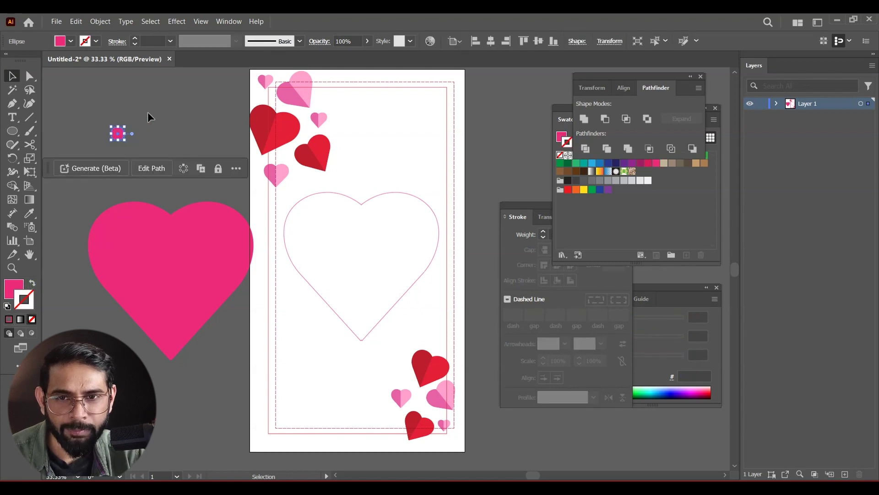
Step: Recolor the small circle with the light pink sampled from a heart in the upper-left cluster
key("i")
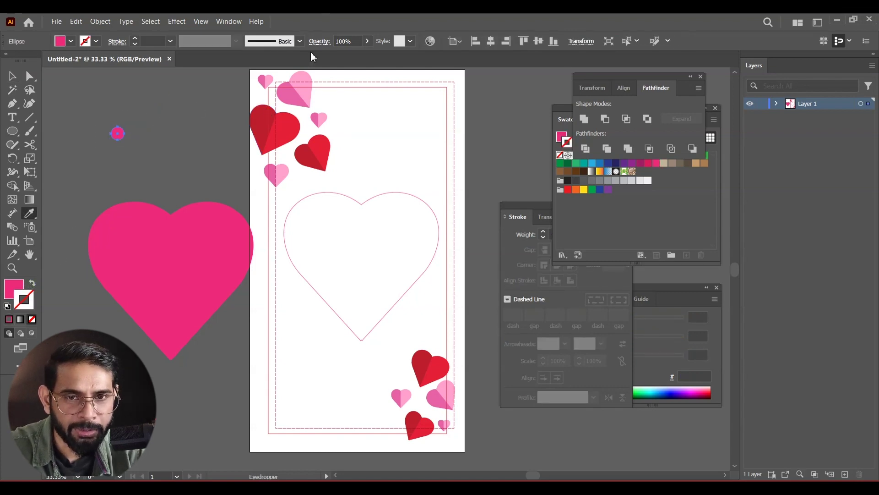
left_click(309, 72)
key("v")
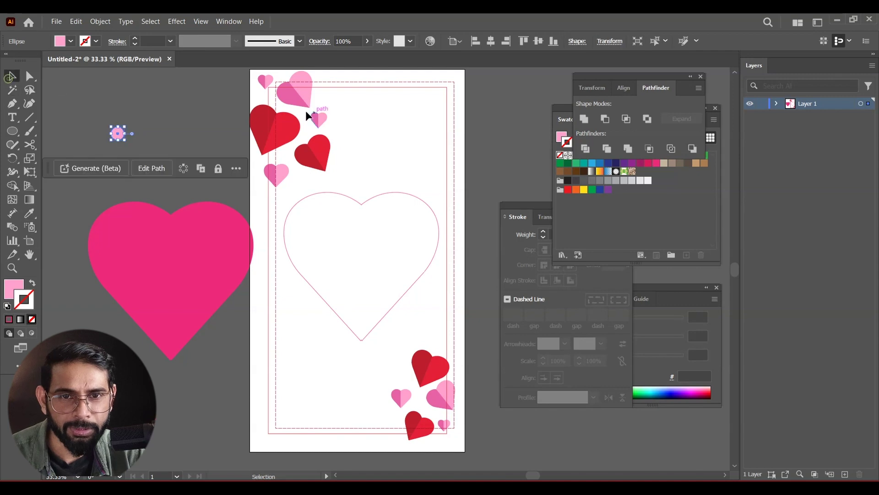
left_click(119, 120)
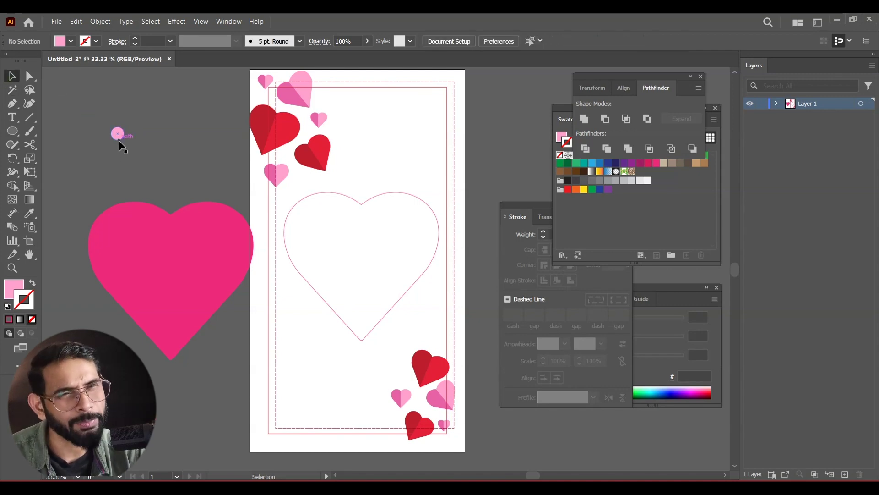
Step: Recolor the small circle with the dark red sampled from the large red heart in the upper-left cluster
left_click(117, 134)
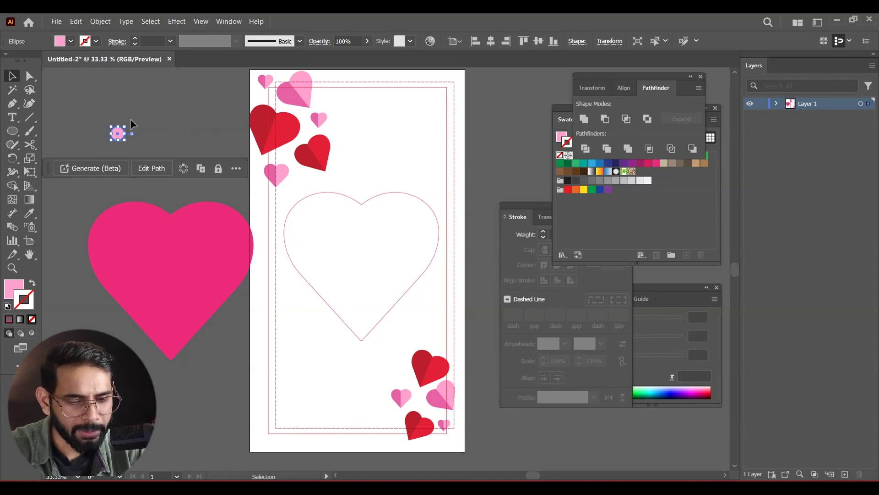
key("i")
left_click(264, 120)
key("v")
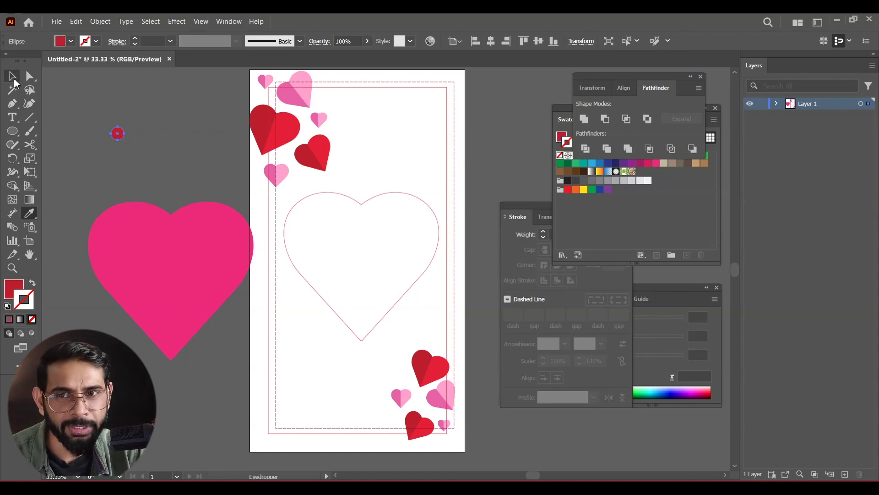
left_click(113, 88)
Step: Create a scatter brush from the small dark red circle, keeping the default fixed size, spacing, scatter and rotation settings
left_click_drag(100, 122, 137, 178)
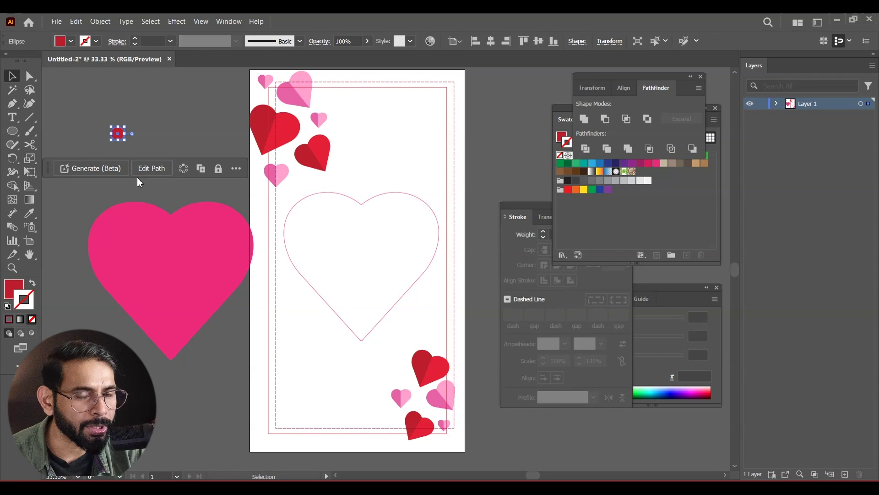
left_click(229, 22)
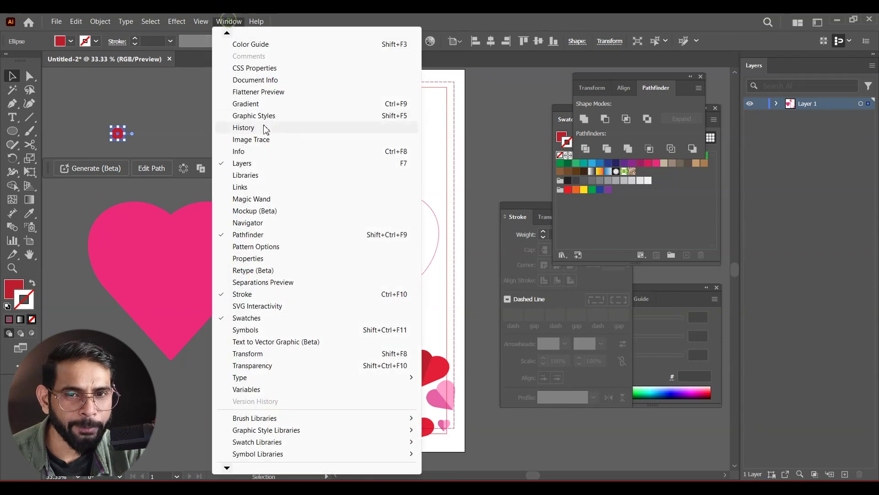
mouse_move(228, 35)
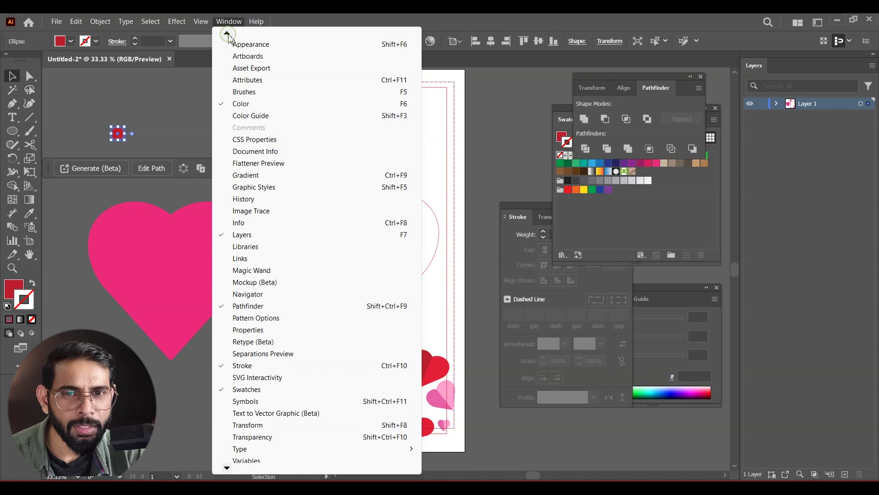
left_click(251, 92)
mouse_move(116, 131)
left_mouse_down()
mouse_move(359, 273)
mouse_move(702, 174)
mouse_move(619, 381)
mouse_move(622, 428)
left_mouse_up()
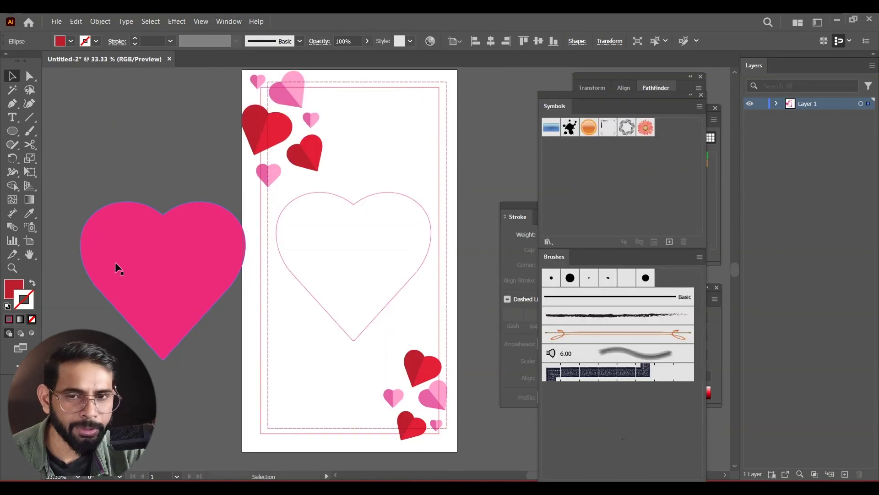
left_click(264, 235)
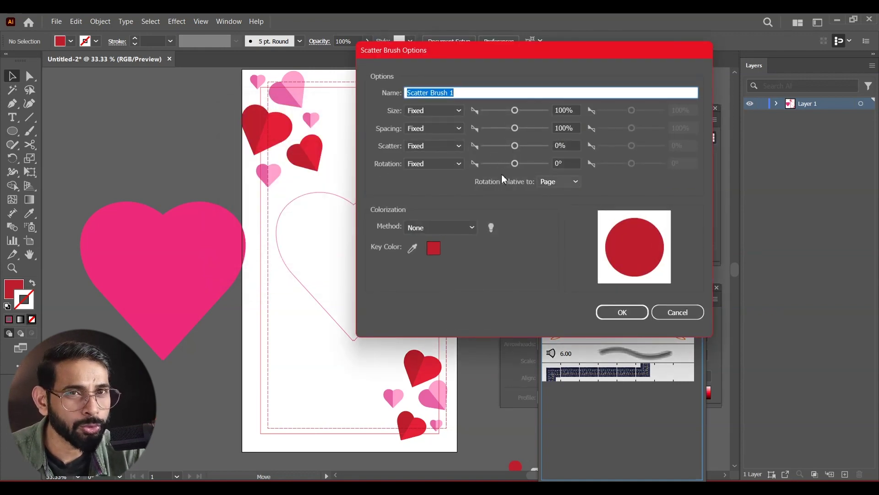
left_click(633, 315)
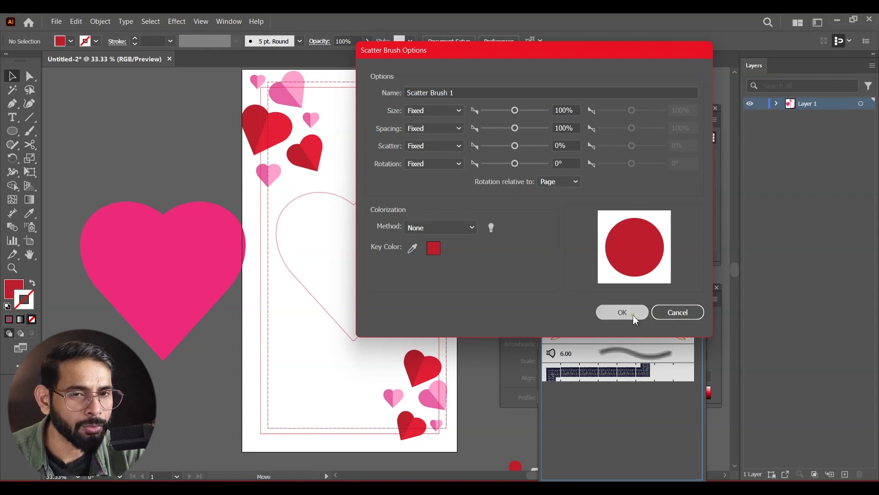
Step: Apply the new red circle scatter brush to the central heart outline and open the brush's options with the artwork in view
left_click(469, 146)
left_click(419, 202)
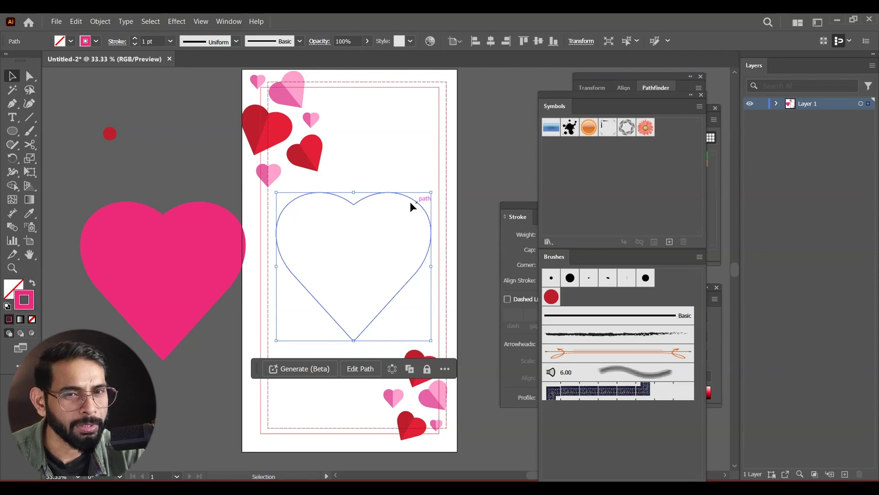
double_click(551, 297)
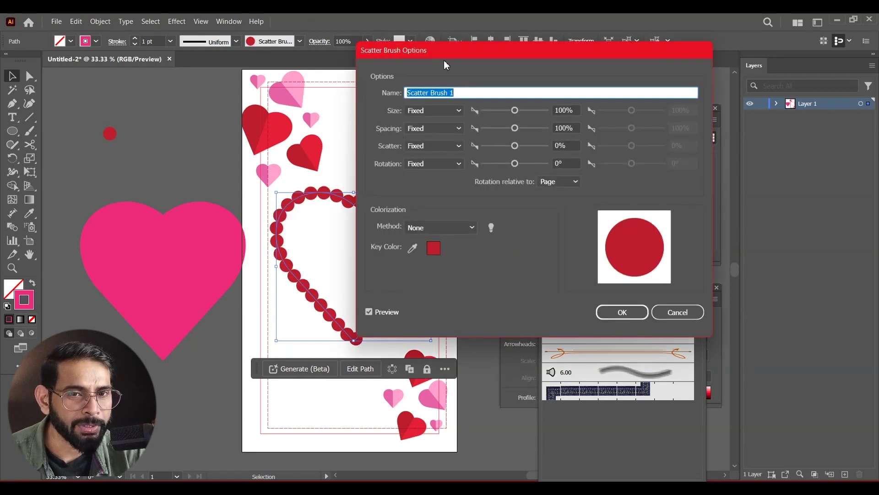
left_click_drag(445, 63, 603, 98)
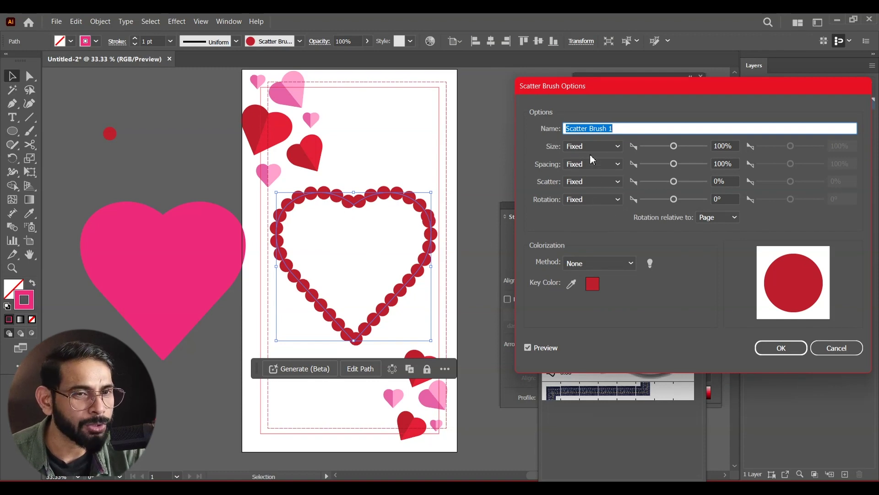
Step: Set the scatter brush size to Random with a 10% minimum and a 100% maximum
left_click(614, 147)
left_click(590, 172)
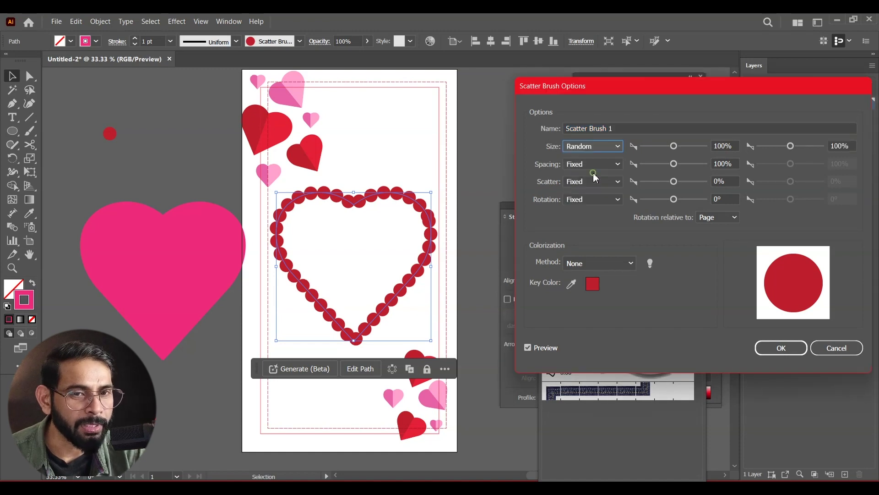
left_click_drag(678, 145, 647, 155)
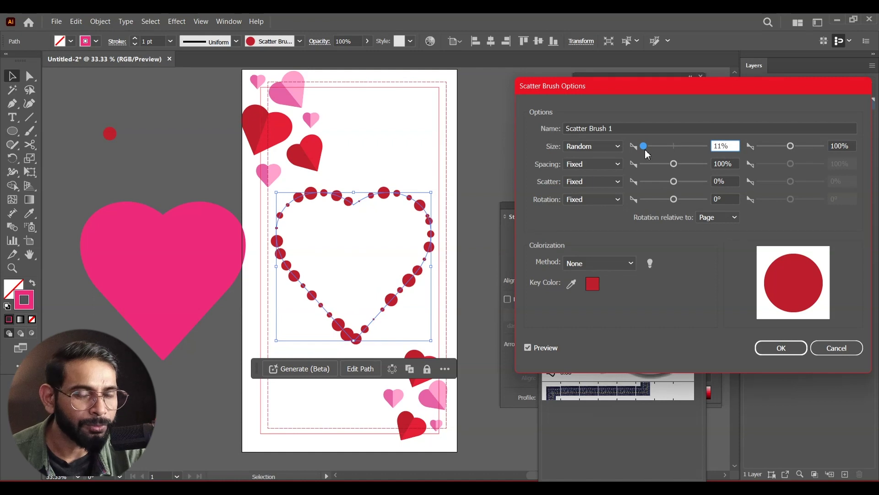
left_click_drag(647, 154, 639, 151)
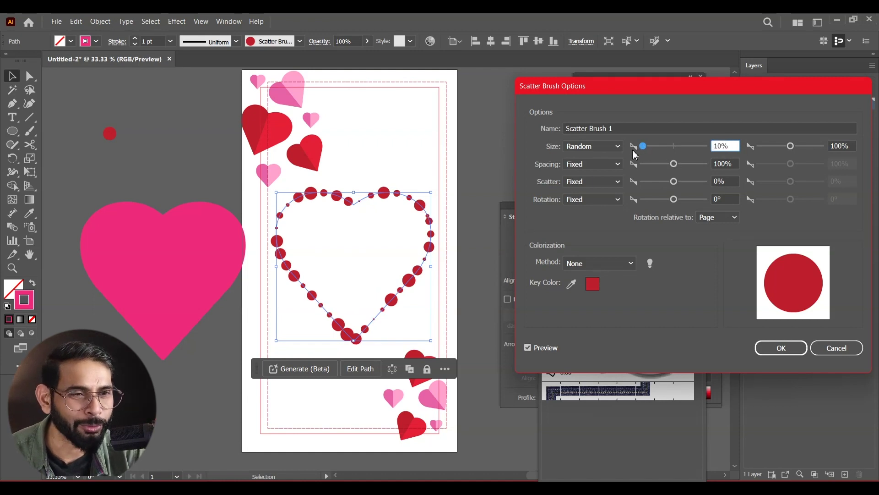
mouse_move(649, 153)
left_mouse_down()
mouse_move(681, 146)
mouse_move(643, 147)
left_mouse_up()
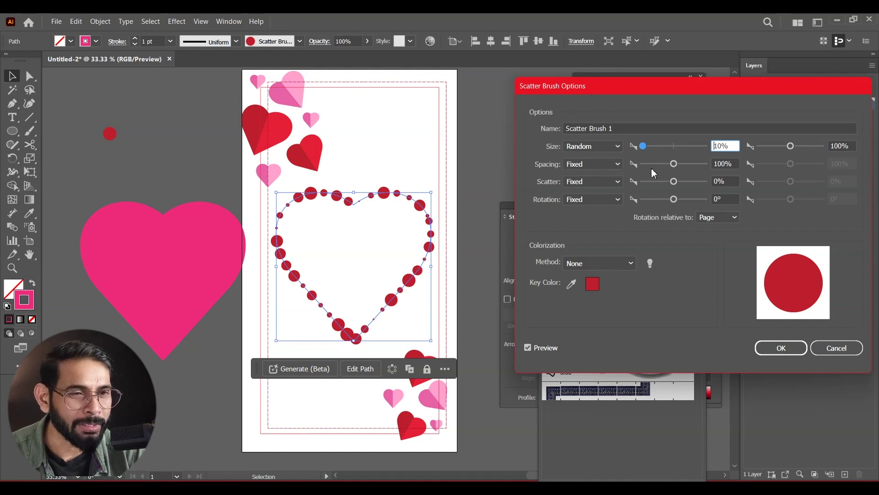
Step: Set the scatter brush spacing to Random between 91% and 100%, and update the central heart's stroke with the new brush settings
left_click_drag(674, 164, 679, 167)
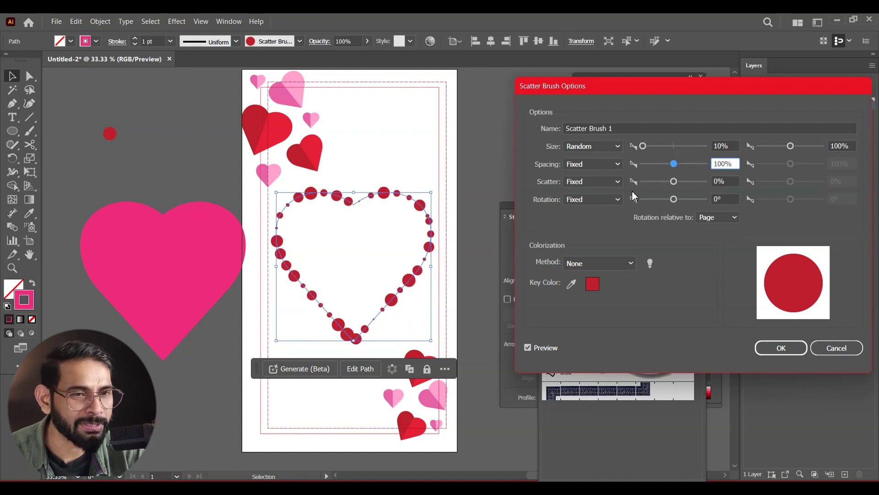
left_click(598, 164)
left_click(596, 191)
left_click_drag(674, 165, 671, 167)
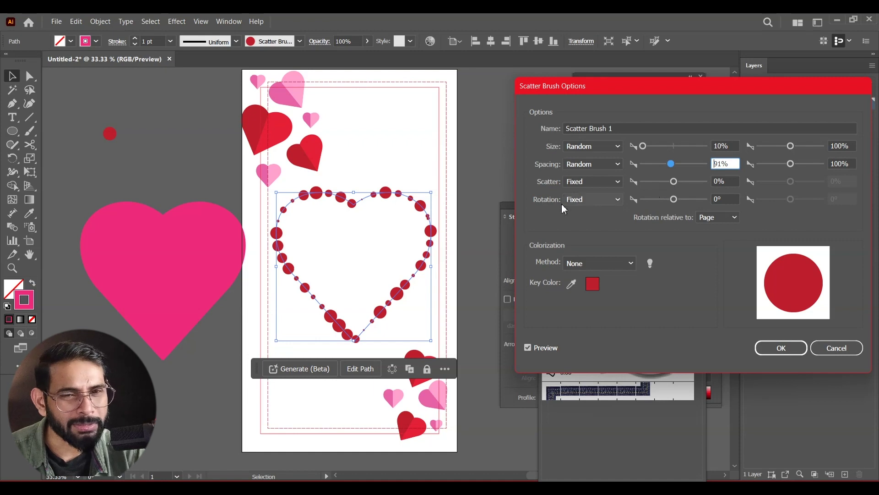
left_click(201, 160)
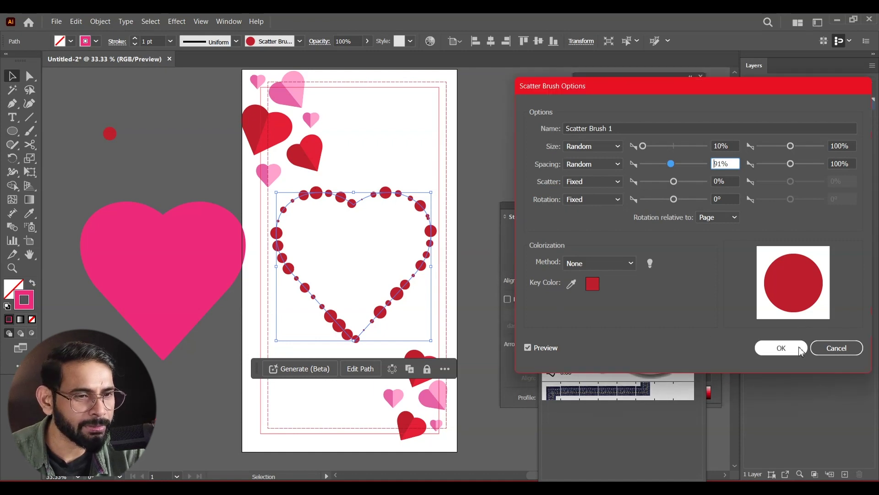
left_click(781, 348)
left_click(431, 271)
left_click(447, 158)
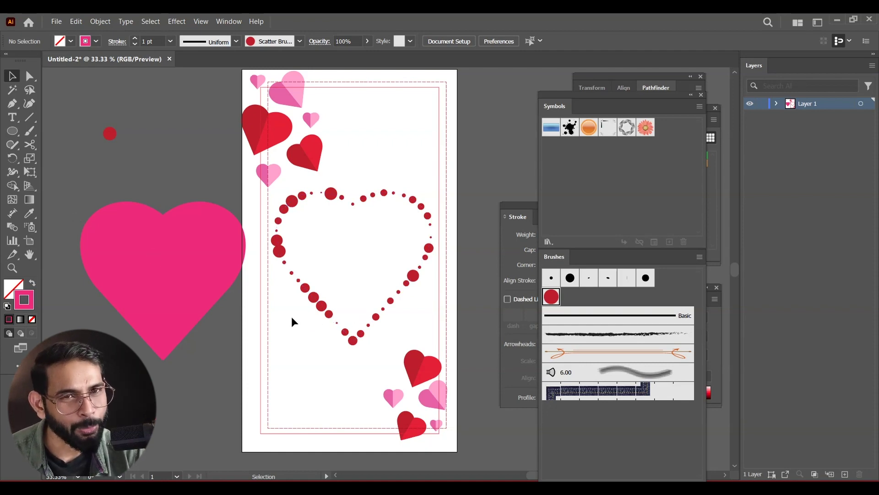
Step: Duplicate the filled pink heart outside the artboard, scale the copy down, and move it onto the dotted heart's lower-left side
left_click_drag(170, 282, 215, 372)
left_click_drag(163, 249, 109, 149)
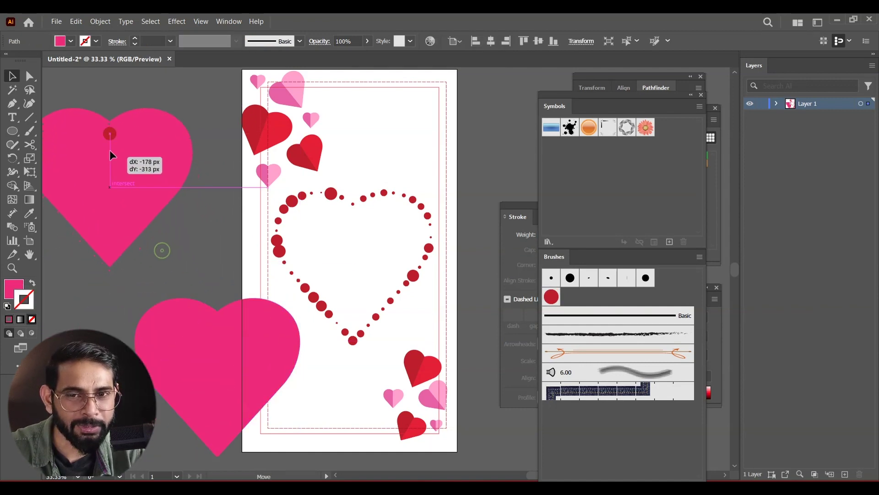
mouse_move(310, 261)
left_mouse_down()
mouse_move(320, 255)
mouse_move(309, 276)
left_mouse_up()
key("space")
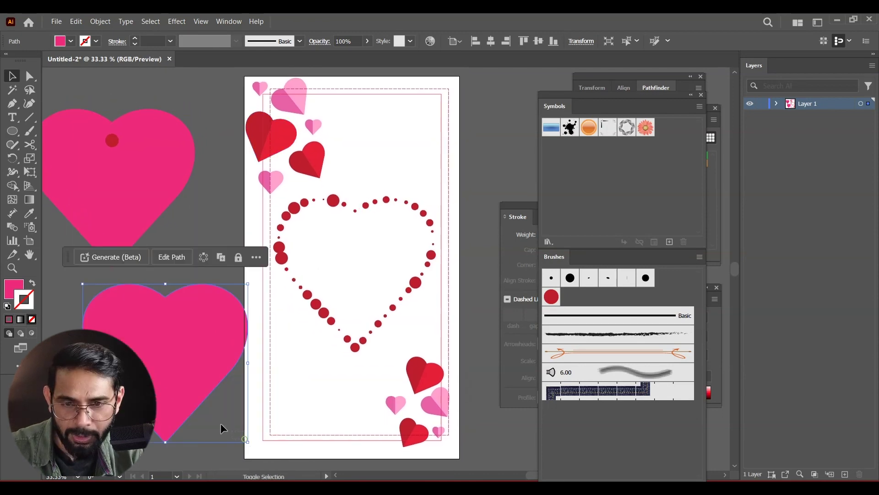
left_click_drag(248, 440, 134, 330)
left_click_drag(108, 295, 296, 295)
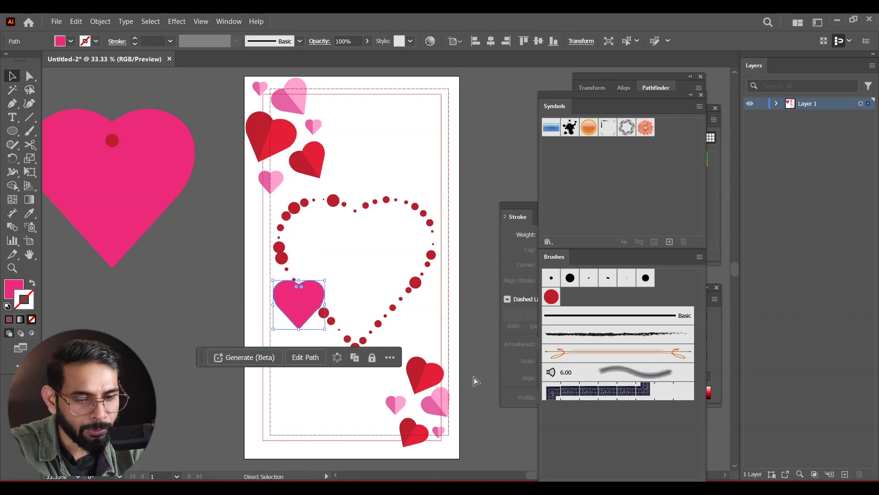
Step: Shrink and rotate the small pink heart, and place it along the dotted outline just above the lower tip on the left side
key("ctrl+equal")
key("ctrl+equal")
key("ctrl+equal")
key("ctrl+equal")
left_click_drag(499, 308, 332, 368)
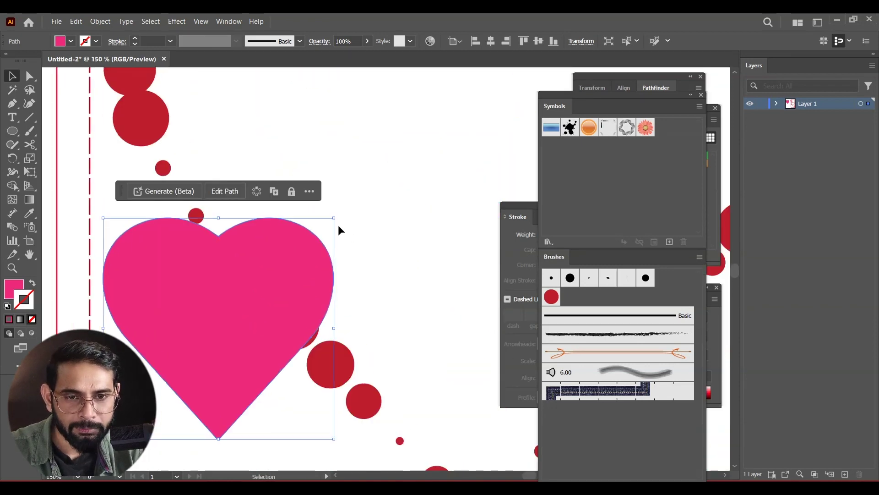
left_click_drag(340, 219, 223, 231)
left_click_drag(376, 320, 238, 337)
left_click_drag(153, 318, 394, 412)
left_click_drag(435, 284, 363, 183)
left_click_drag(403, 317, 402, 323)
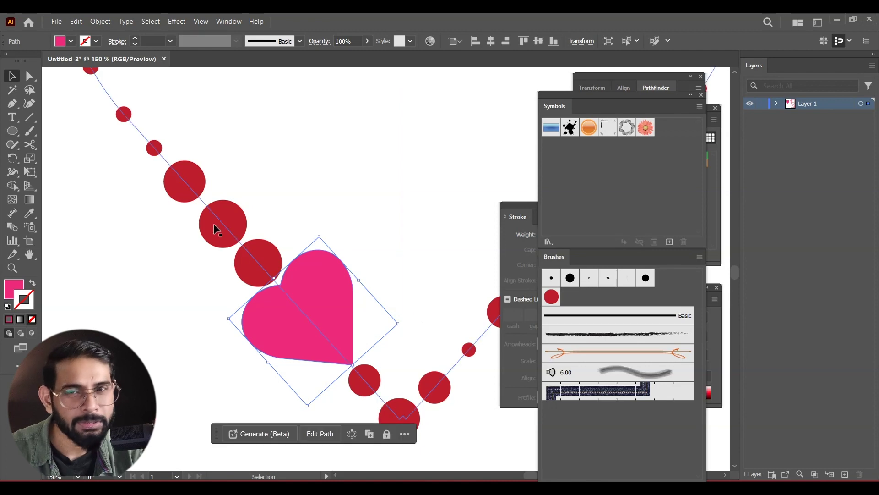
left_click(357, 168)
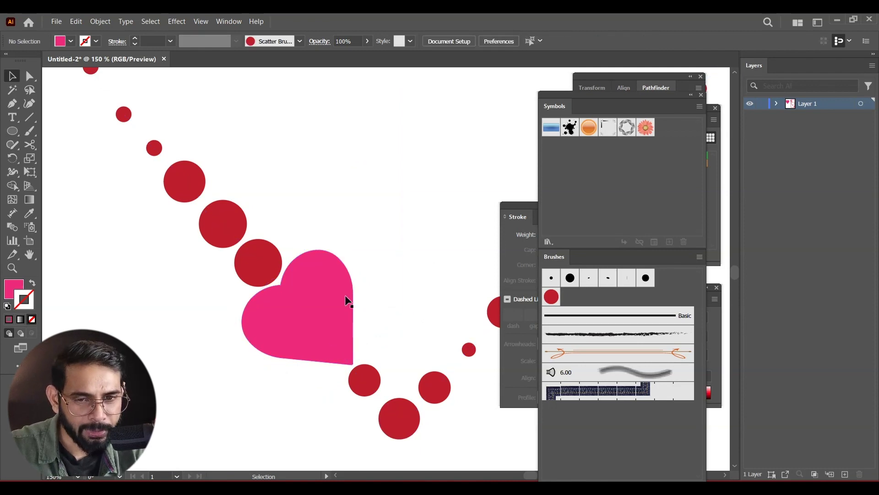
Step: Try to recolor the small pink heart by sampling the dotted heart outline, and undo the change
left_click(324, 298)
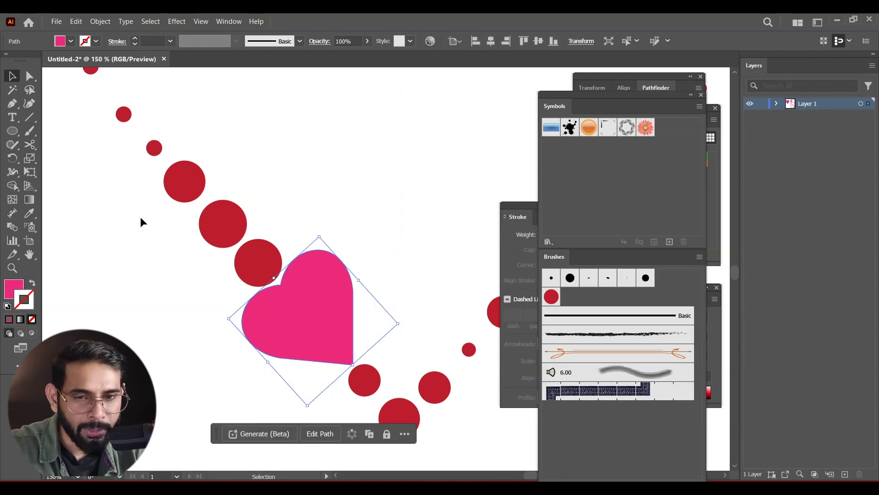
left_click(188, 181, "shift")
key("i")
left_click(224, 210)
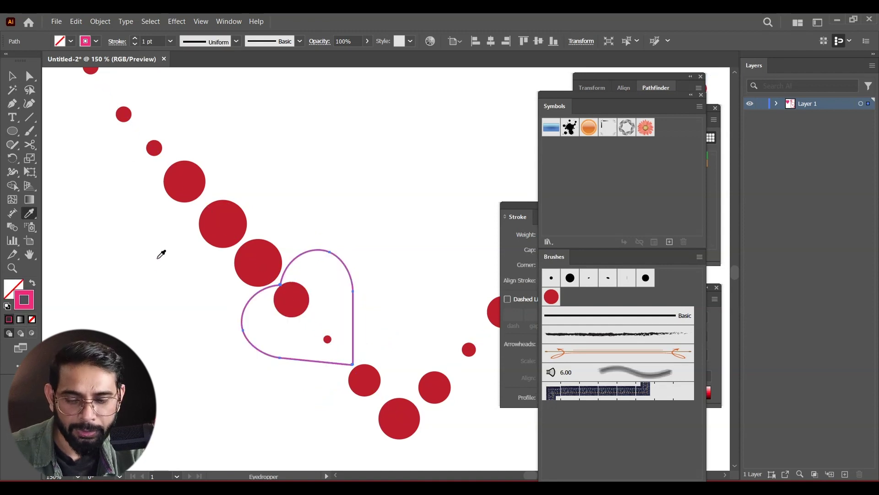
key("ctrl+z")
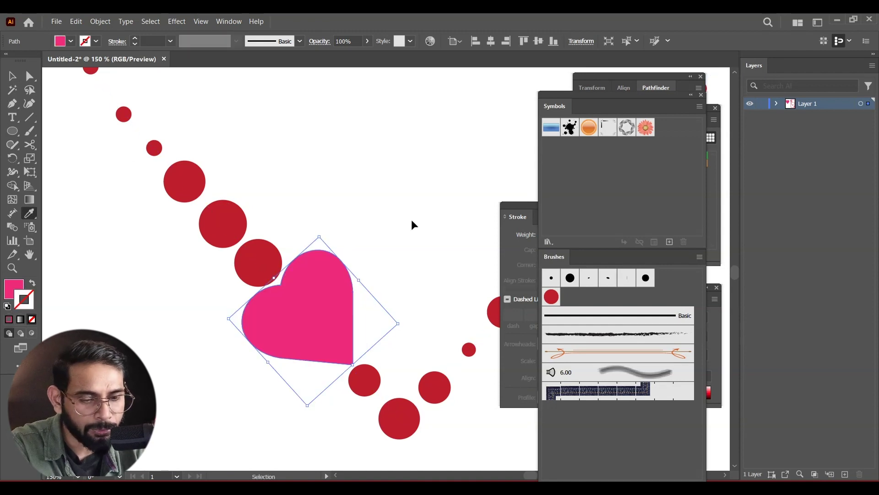
Step: Recolor the small pink heart with the dark red sampled from the lower red heart in the upper-left cluster
key("ctrl+minus")
key("ctrl+minus")
scroll(392, 206, "up", 5)
scroll(279, 124, "right", 4)
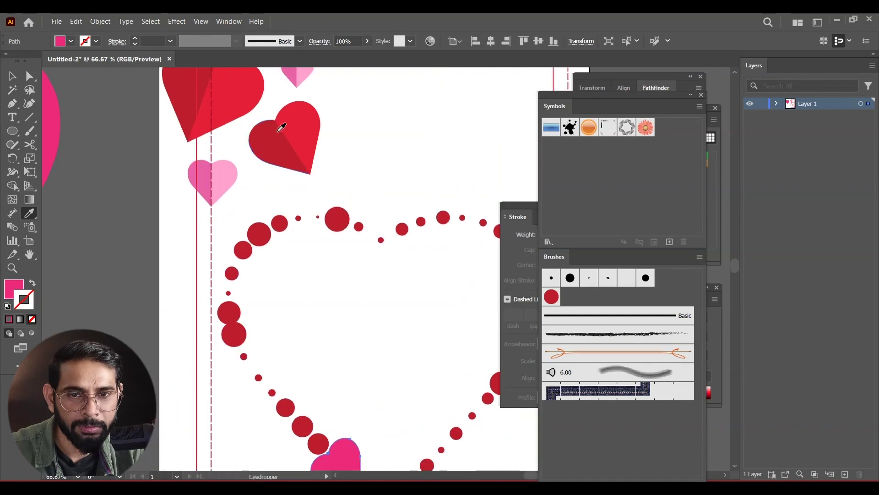
left_click(275, 140)
left_click(13, 76)
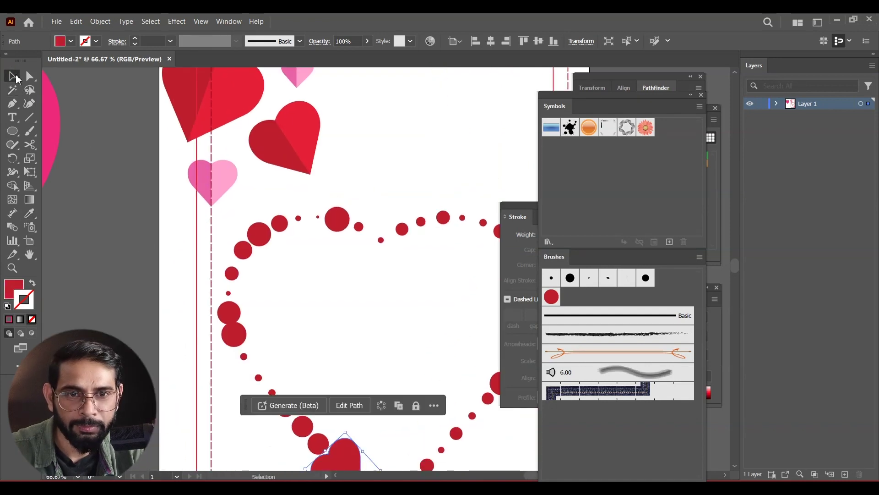
left_click(406, 138)
Step: Duplicate the small dark red heart onto the dotted outline's lower-right side and rotate the copy to follow the curve
key("ctrl+minus")
key("ctrl+minus")
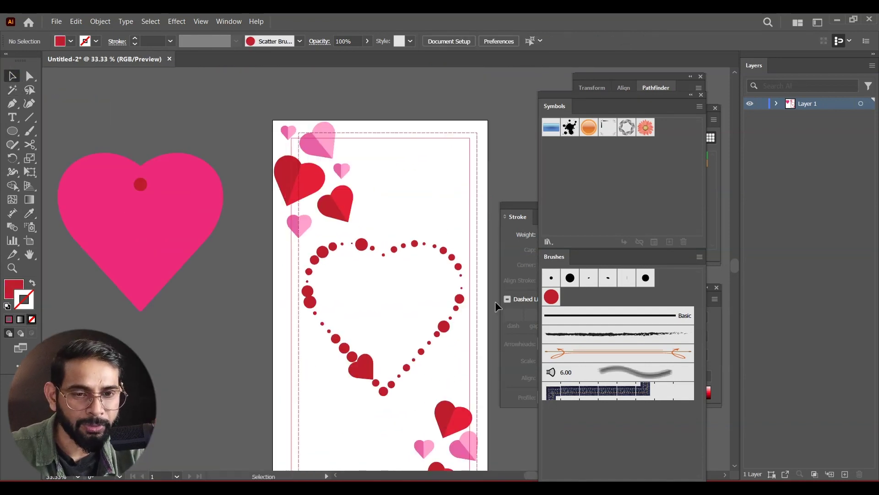
scroll(374, 251, "down", 3)
scroll(375, 251, "right", 3)
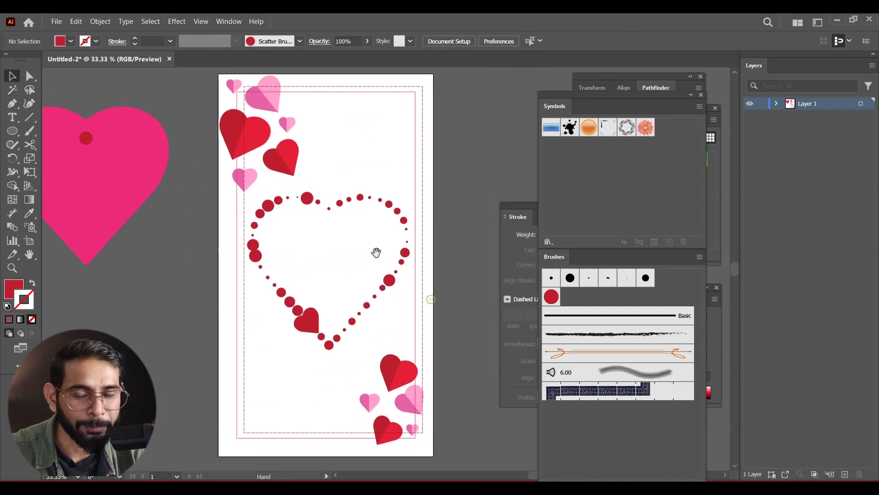
left_click(308, 327)
left_click_drag(307, 328, 387, 282)
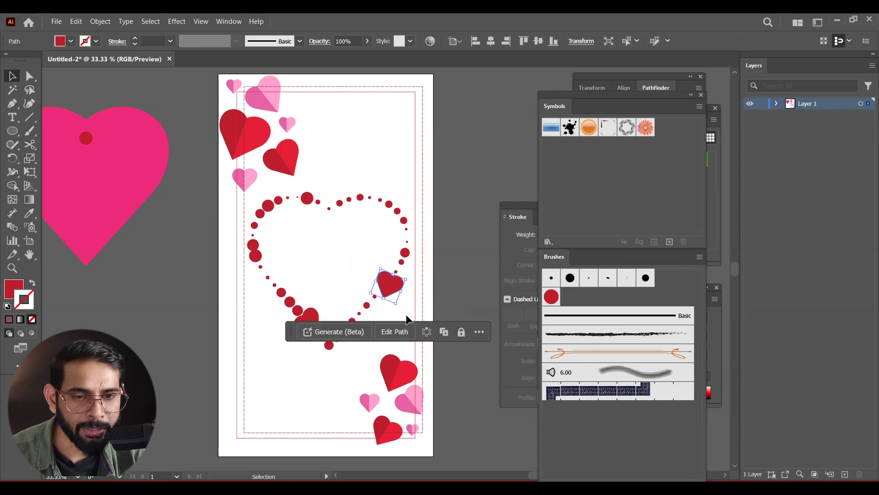
scroll(401, 293, "up", 2)
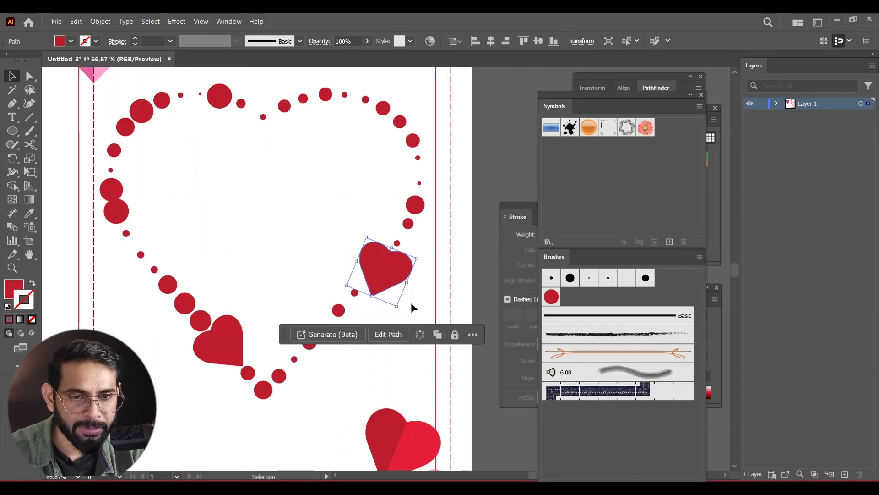
left_click_drag(401, 310, 427, 265)
left_click(426, 305)
Step: Add another copy of the small dark red heart on the dotted outline's upper-right curve, rotated so its tip follows the path
left_click_drag(492, 228, 481, 251)
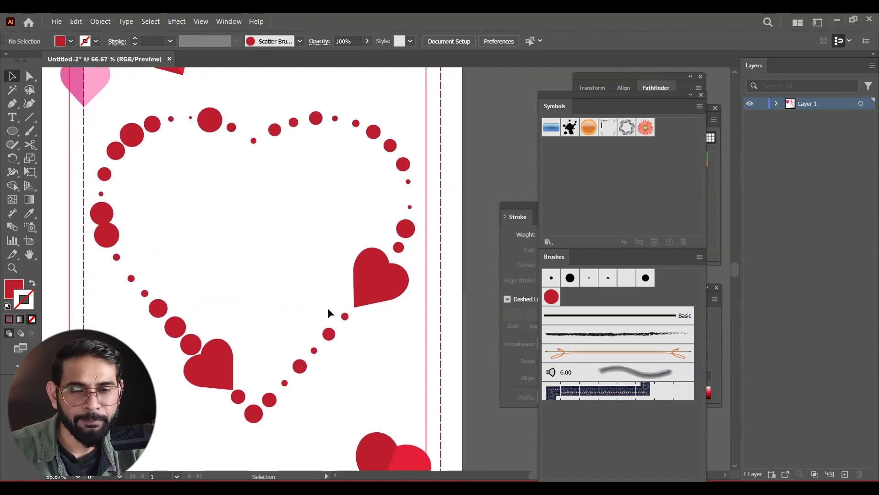
left_click_drag(213, 361, 348, 207)
left_click_drag(326, 171, 380, 140)
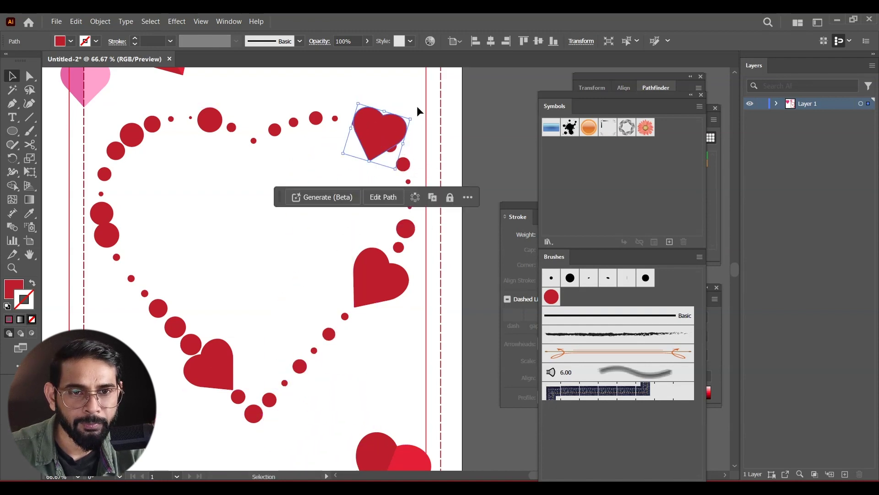
left_click_drag(413, 116, 381, 137)
left_click(436, 126)
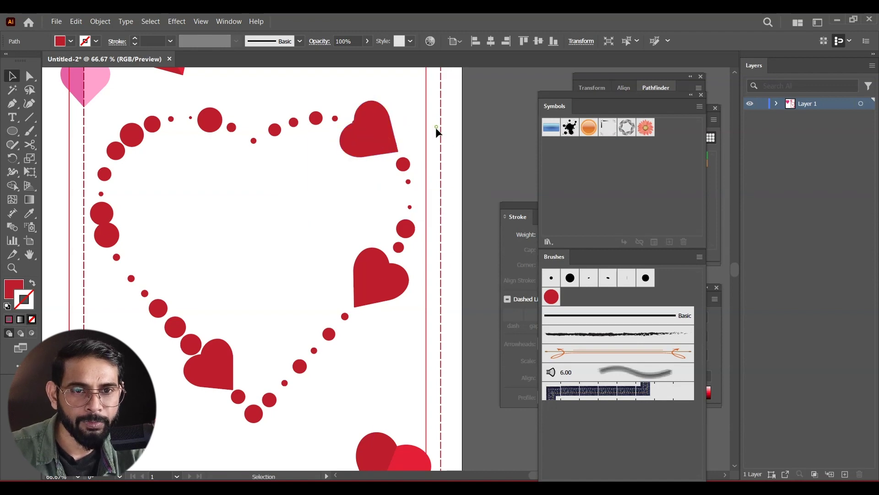
Step: Place a copy of the upper-right dark red heart over the dotted outline's left side, rotated so its tip follows the path
scroll(436, 275, "up", 2)
scroll(435, 275, "left", 3)
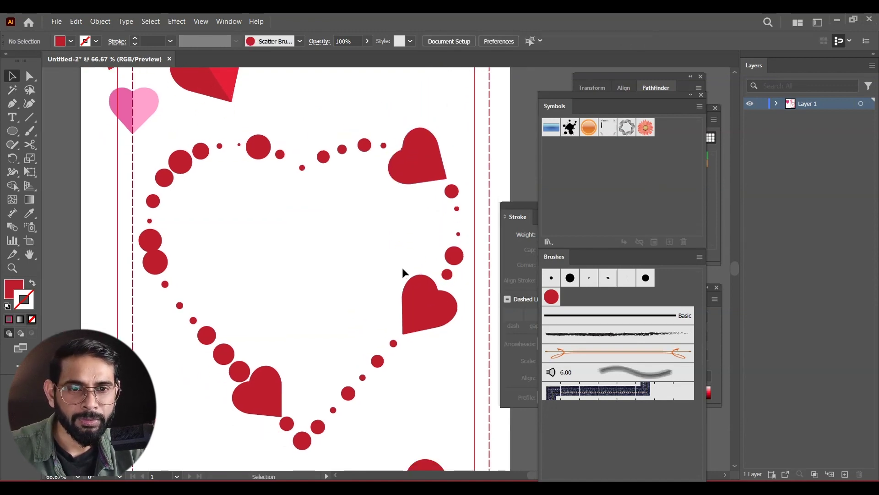
left_click_drag(420, 139, 177, 273)
left_click(218, 230)
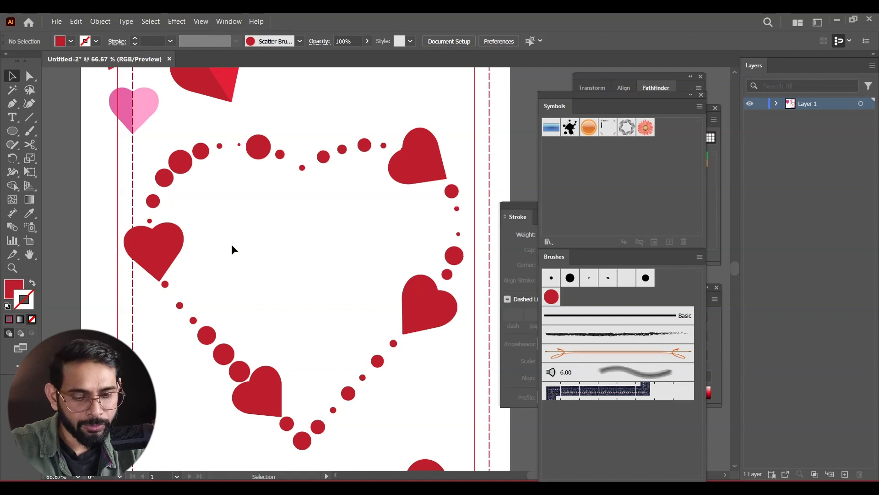
Step: Duplicate the lower-right dark red heart inside the dotted outline and shrink and rotate the copy into a small accent heart
key("ctrl+minus")
key("ctrl+minus")
left_click_drag(415, 265, 405, 248)
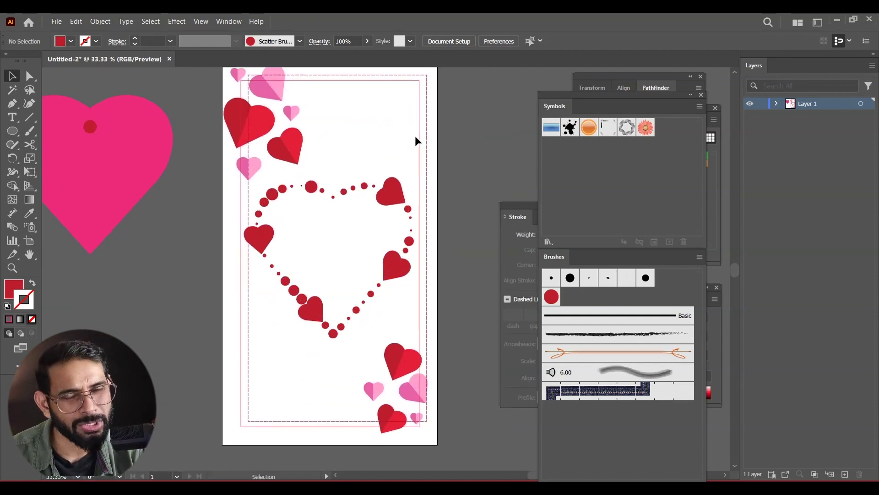
key("ctrl+plus")
key("ctrl+plus")
key("ctrl+plus")
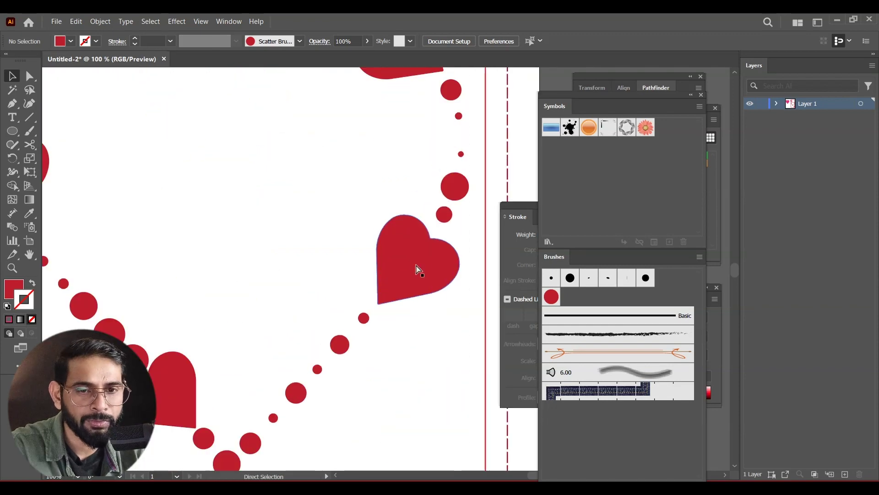
left_click_drag(395, 289, 282, 179)
left_click(374, 246)
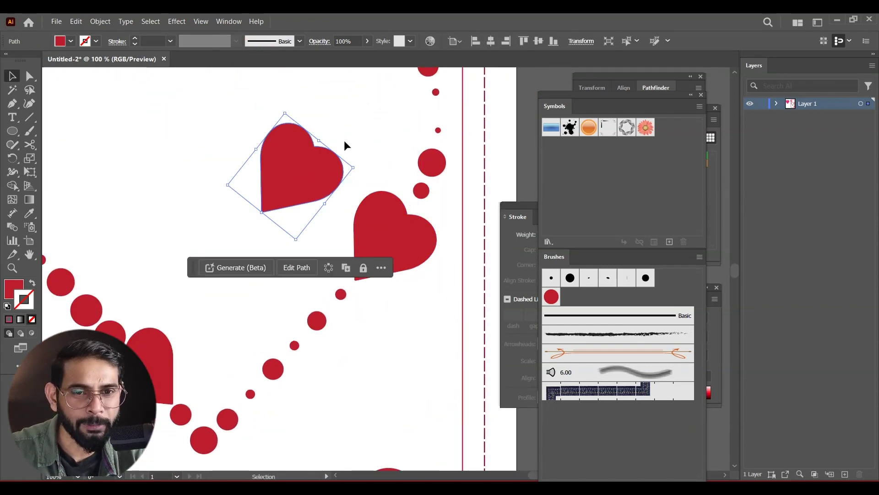
left_click_drag(353, 169, 334, 219)
Step: Scatter more small heart copies around the lower-right heart, one below it and the others to its upper left, varying size and angle
left_click_drag(338, 214, 454, 319)
left_click_drag(430, 302, 411, 294)
left_click_drag(414, 294, 316, 174)
left_click_drag(323, 148, 305, 161)
left_click(460, 258)
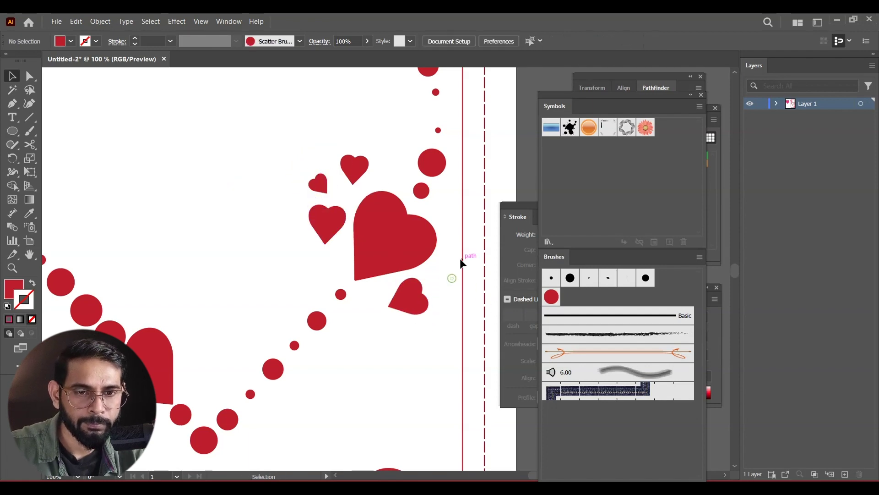
left_click(419, 299)
left_click(469, 309)
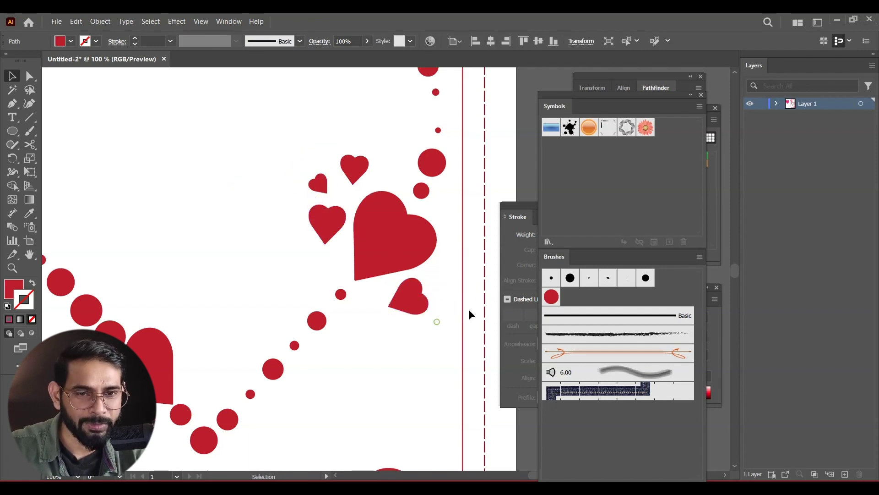
Step: Delete the large pink heart and the small dark red circle lying outside the artboard
key("ctrl+minus")
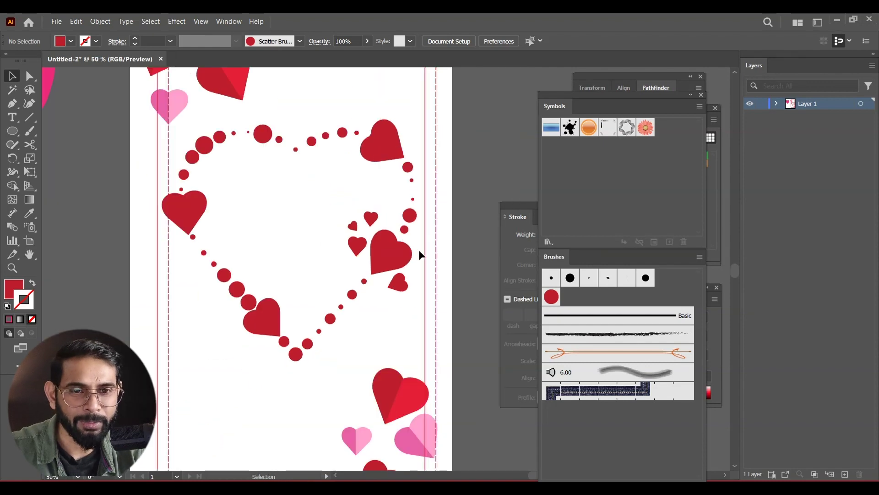
key("ctrl+minus")
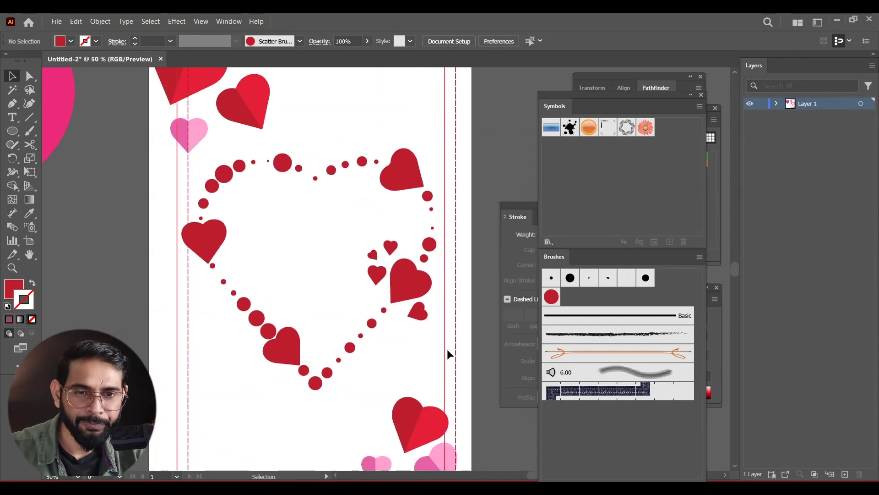
left_click_drag(442, 242, 468, 255)
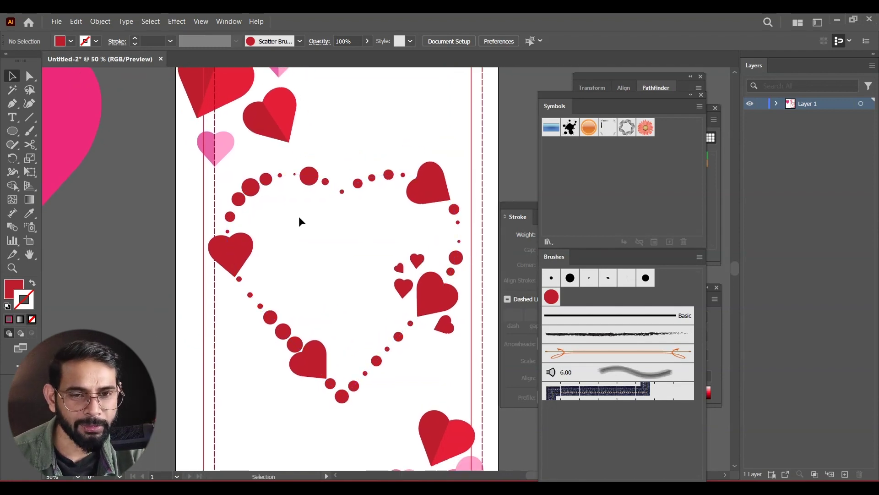
scroll(383, 286, "up", 1)
scroll(358, 302, "down", 1)
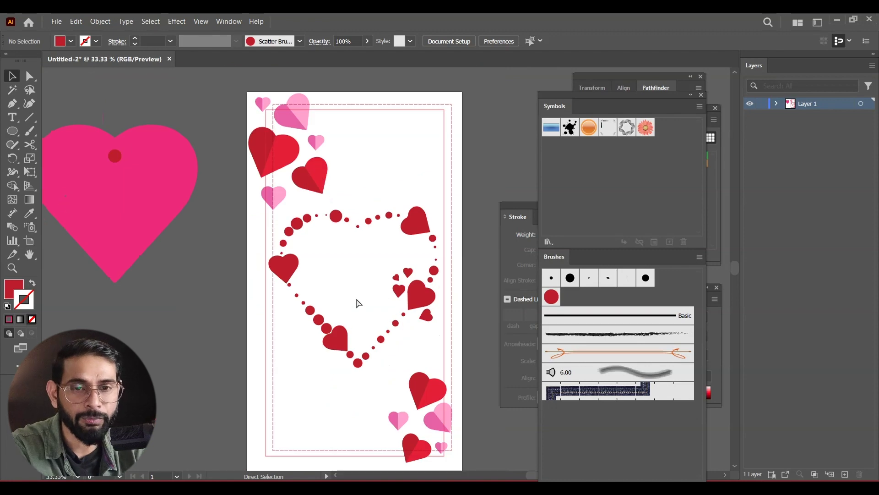
scroll(358, 303, "down", 1)
scroll(455, 231, "down", 1)
left_click(218, 204)
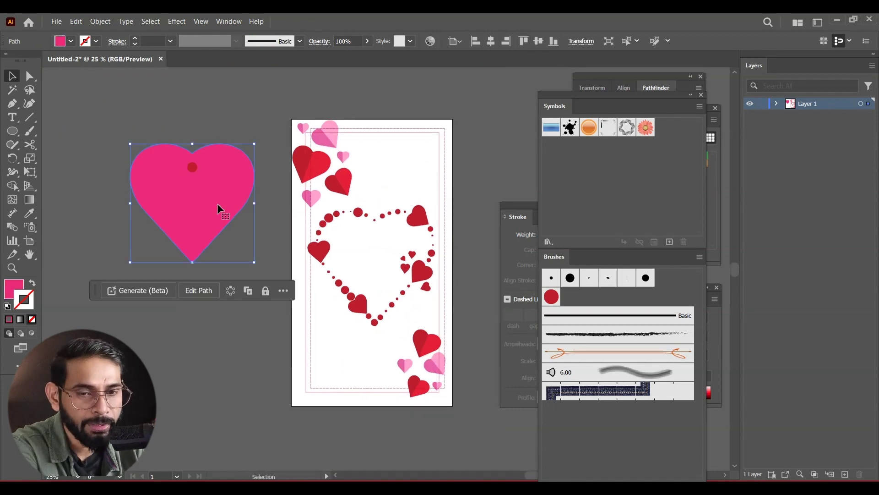
key("Delete")
left_click_drag(176, 126, 216, 237)
key("Delete")
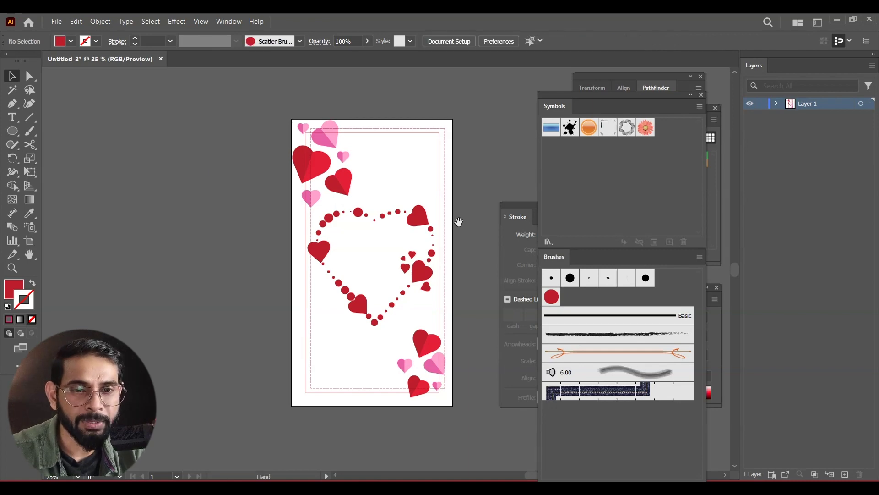
Step: Add the text "Happy" and place it inside the dotted heart, enlarged to about 51 pt
left_click_drag(477, 231, 431, 211)
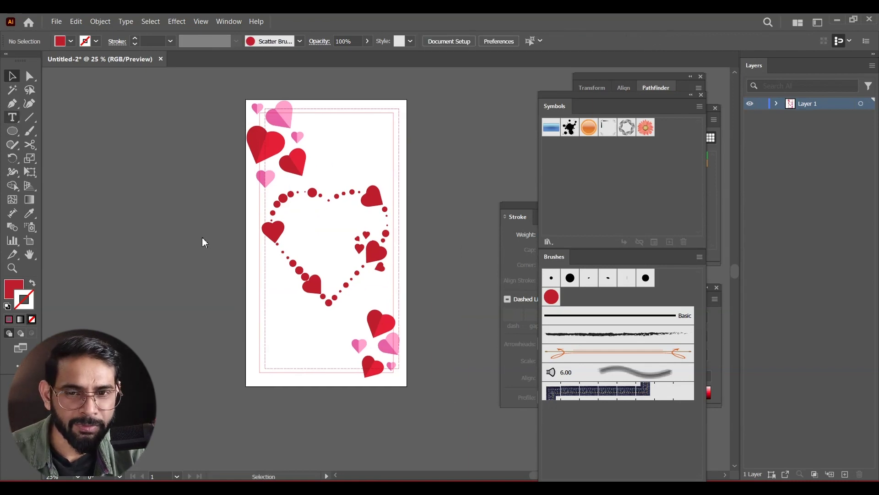
key("t")
left_click(179, 232)
key("Escape")
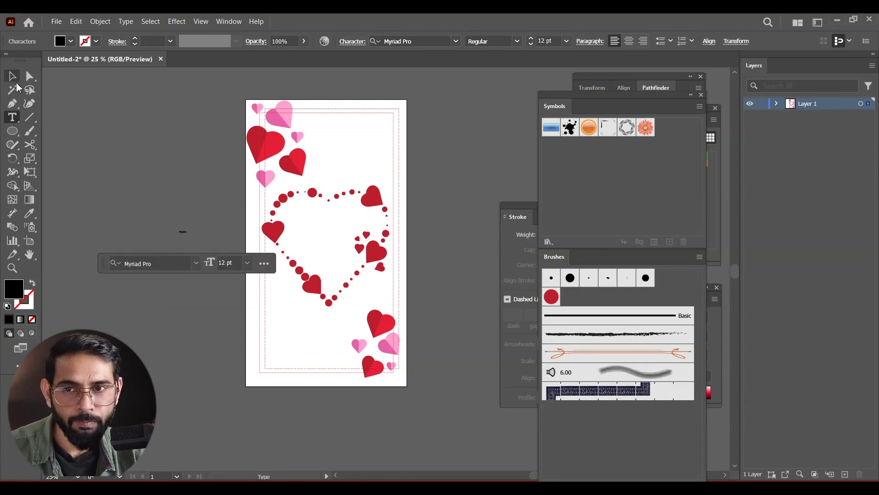
left_click_drag(201, 238, 336, 228)
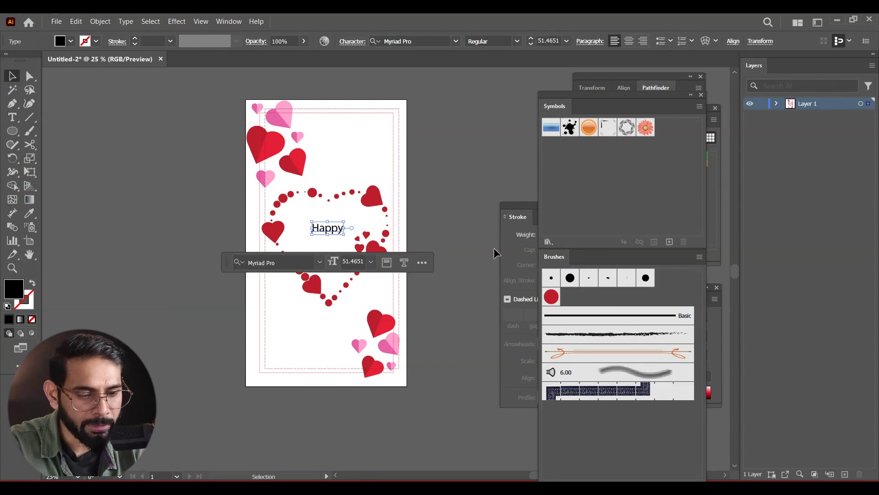
Step: Set the font of the "Happy" text to OrganicJalapeno and keep the word centred in the dotted heart
key("ctrl+=")
key("ctrl+=")
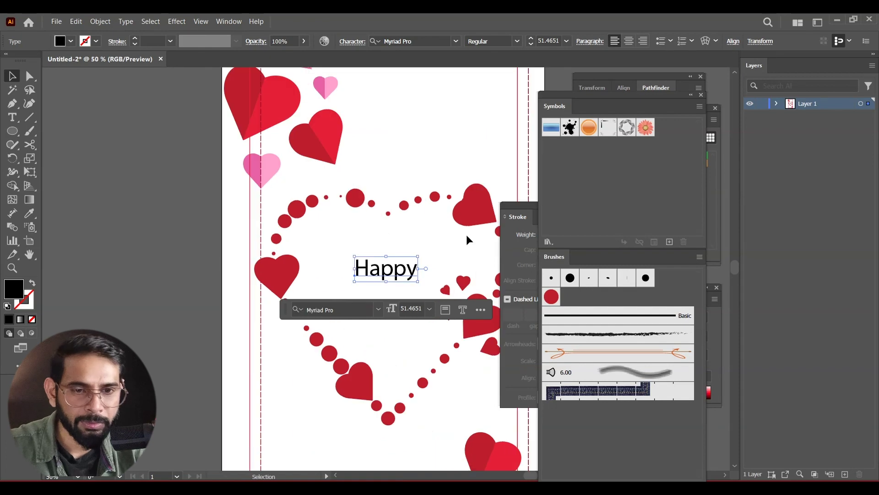
left_click_drag(441, 256, 371, 216)
key("ctrl+t")
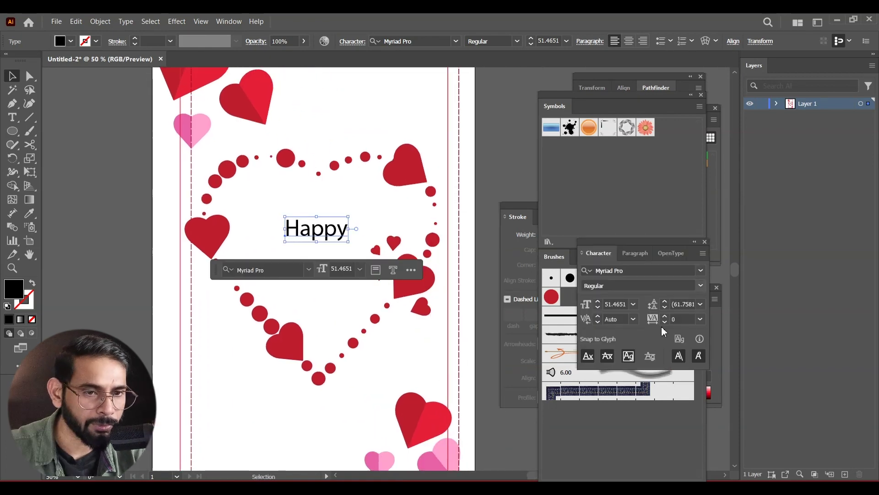
left_click(700, 271)
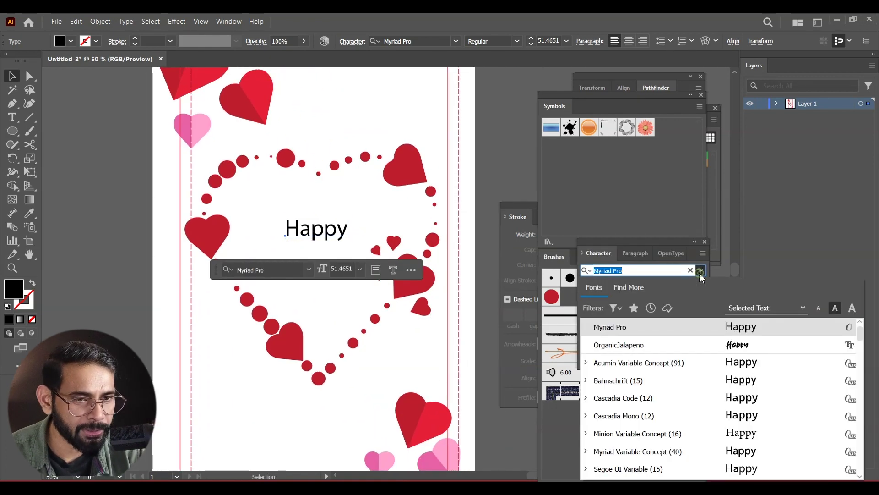
left_click(713, 349)
left_click_drag(323, 232, 330, 231)
Step: Recolor the "Happy" text with the dark red sampled from the large heart in the upper-left cluster
key("i")
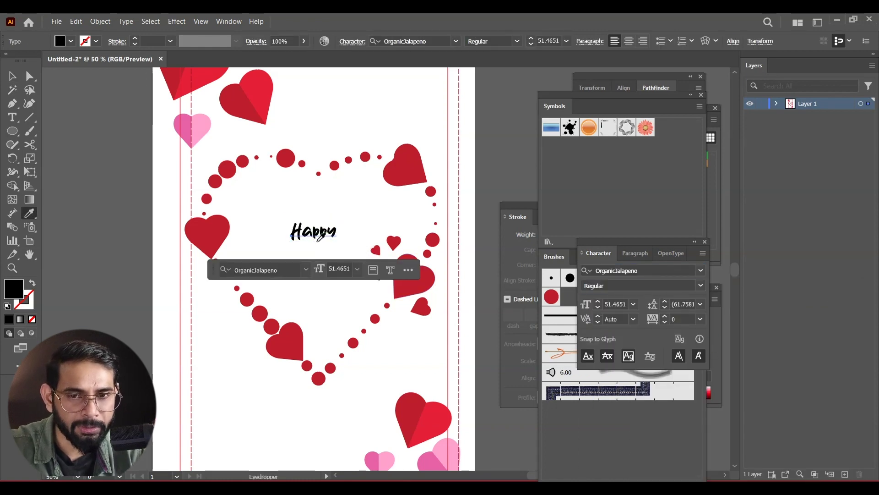
left_click(179, 77)
left_click(12, 75)
left_click(340, 122)
scroll(402, 192, "down", 1)
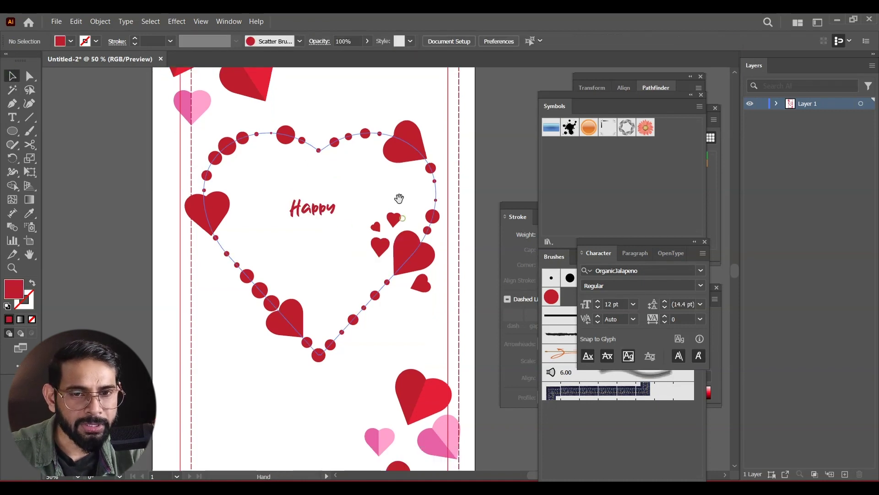
Step: Add the text "Valentine's" in OrganicJalapeno, enlarge it to about 91 pt and place it directly beneath "Happy"
left_click(12, 117)
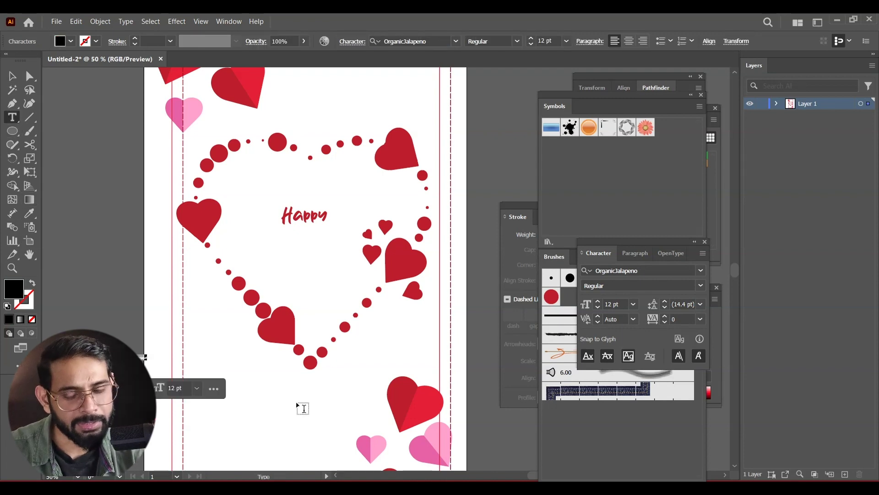
key("ctrl+v")
left_click_drag(140, 335, 296, 243)
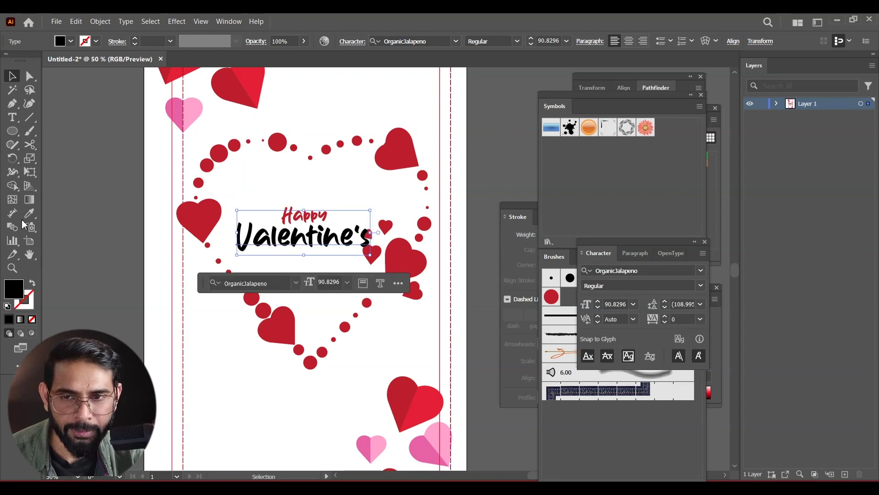
Step: Add the text "Day" in OrganicJalapeno, enlarge it to about 51 pt and place it beneath the left part of "Valentine's"
key("t")
key("ctrl+v")
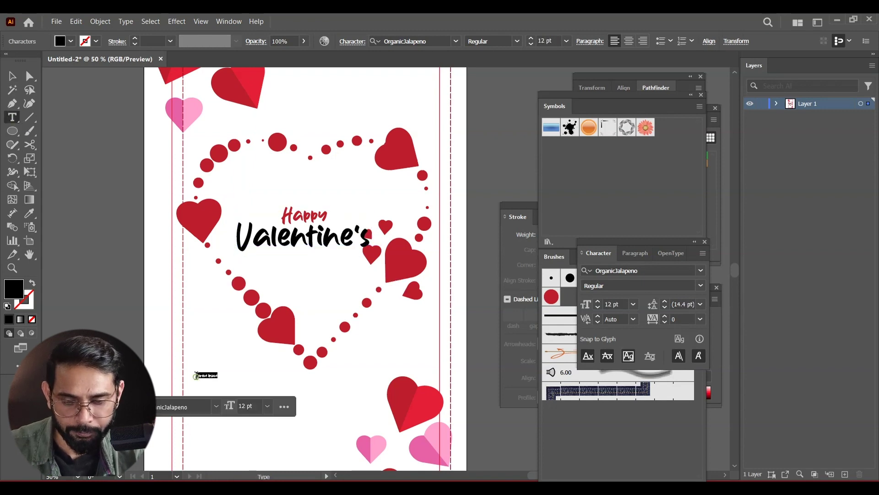
left_click_drag(206, 369, 273, 264)
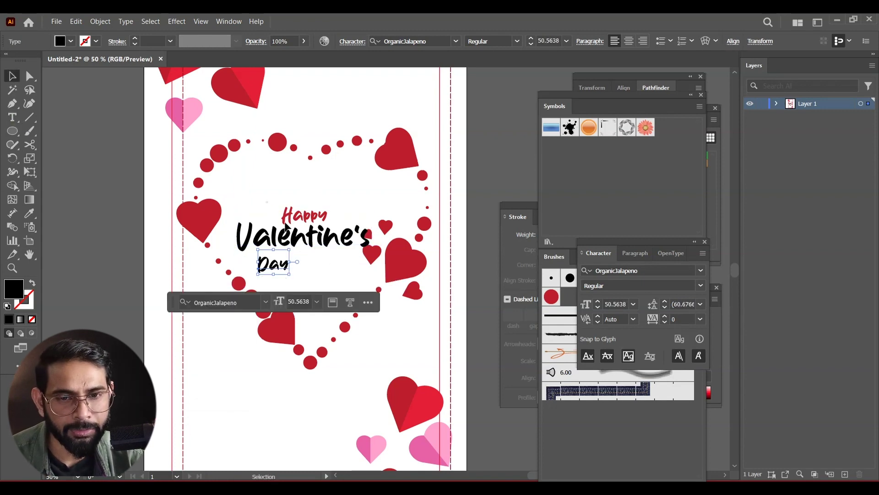
Step: Recolor all three greeting words with the dark red sampled from the lower red heart in the upper-left cluster
key("ctrl+a")
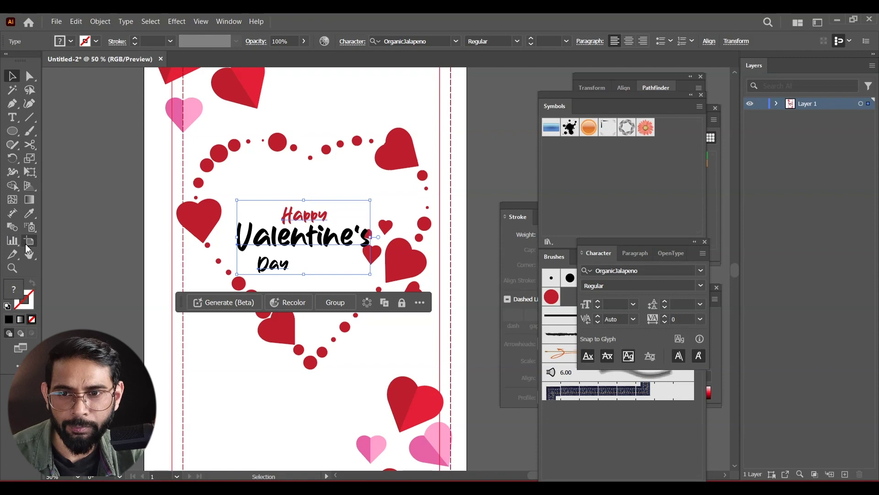
left_click(31, 214)
left_click(236, 89)
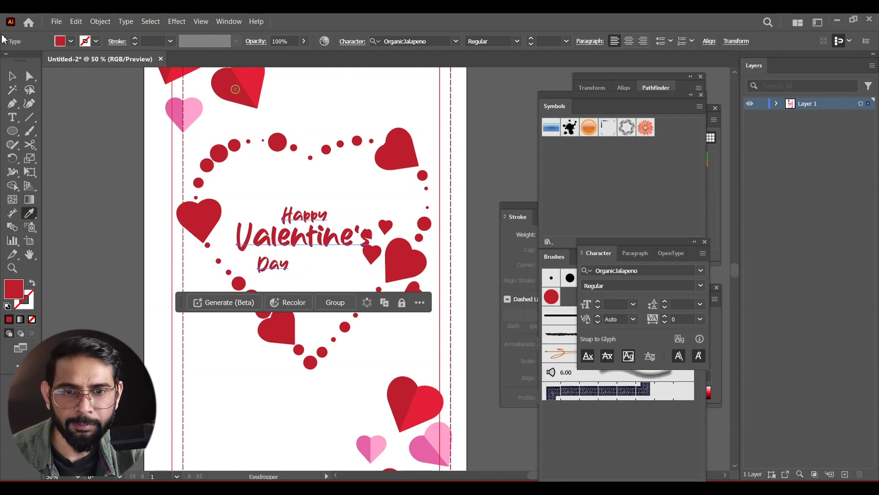
left_click(11, 76)
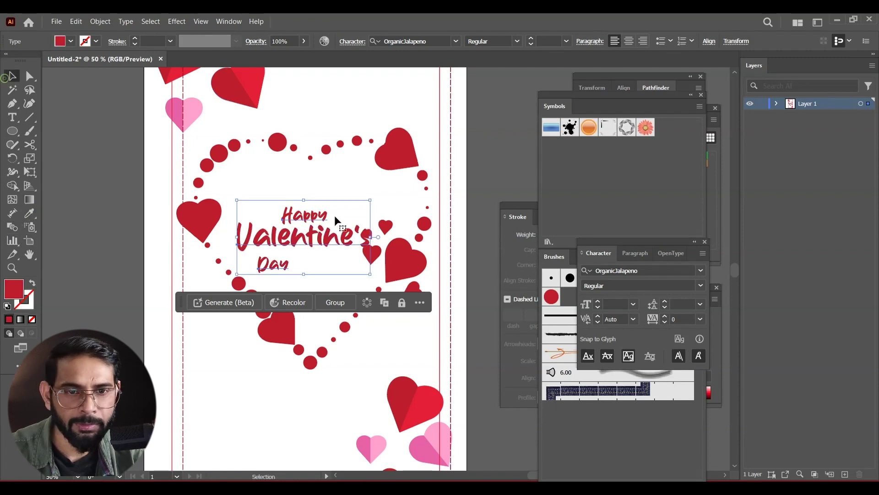
Step: Browse the available fonts and change the "Valentine's" text to The Heart of Everything Demo
left_click(473, 176)
left_click_drag(383, 191, 373, 229)
left_click_drag(321, 271, 295, 248)
mouse_move(513, 214)
left_mouse_down()
mouse_move(513, 153)
mouse_move(638, 177)
mouse_move(669, 207)
mouse_move(733, 207)
left_mouse_up()
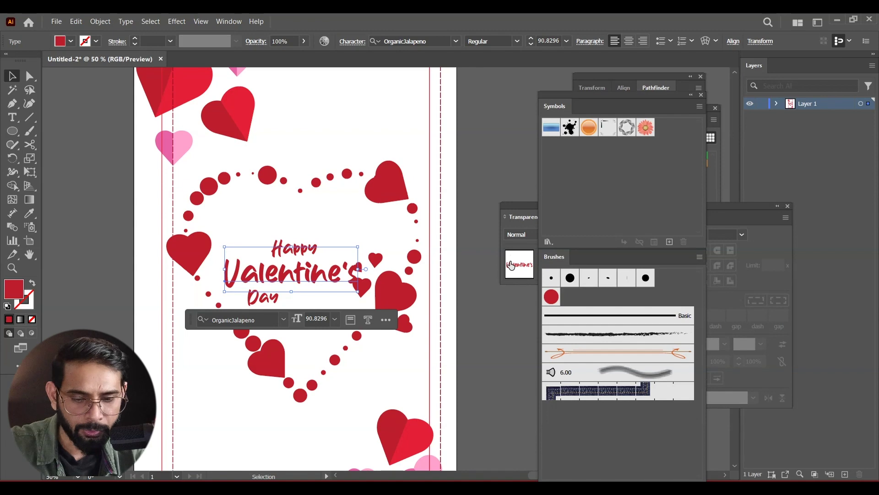
key("ctrl+t")
left_click_drag(609, 238, 601, 153)
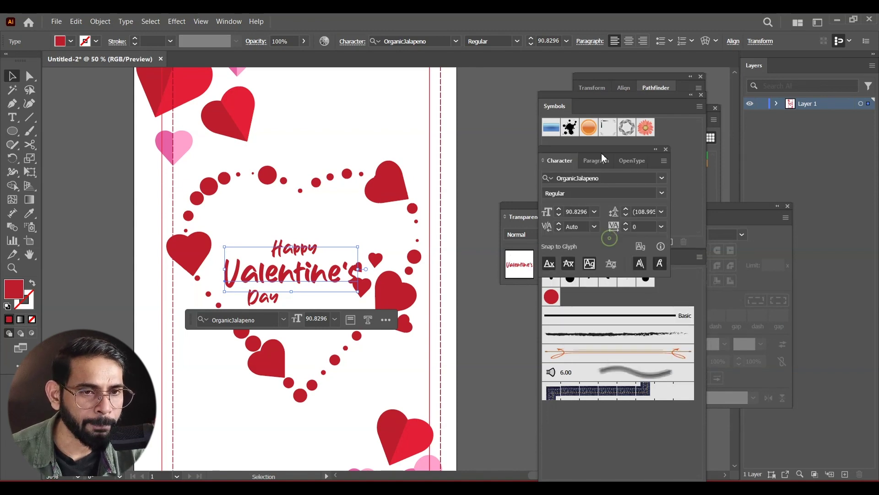
left_click(661, 177)
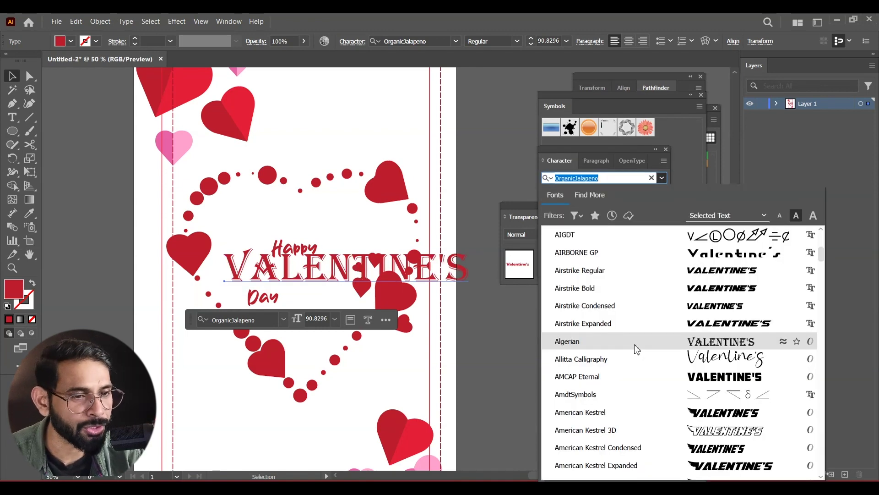
scroll(636, 353, "down", 12)
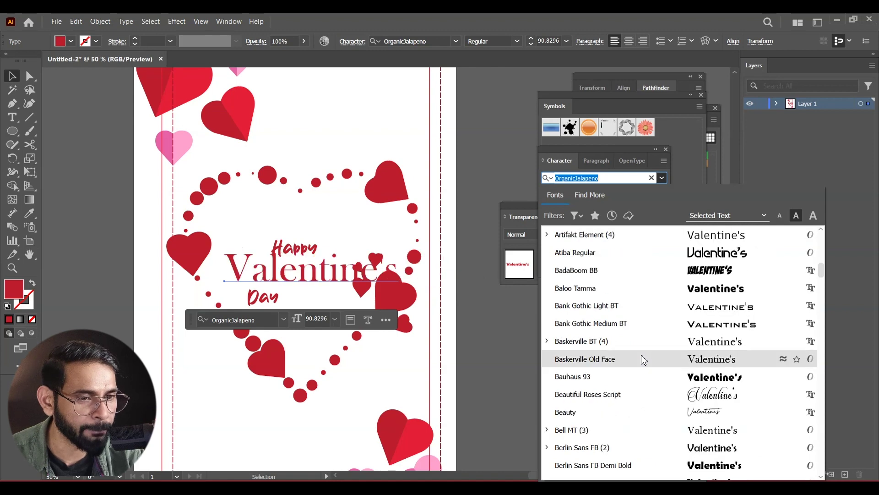
scroll(643, 360, "up", 1)
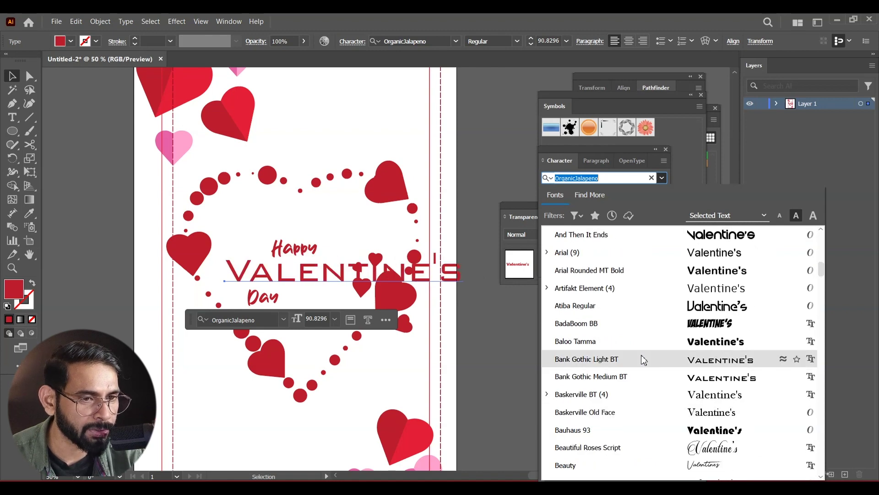
scroll(643, 360, "up", 1)
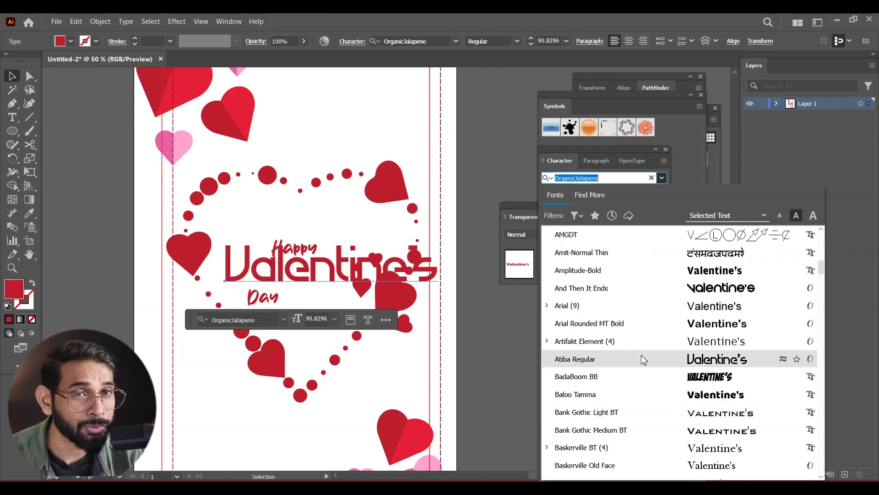
scroll(644, 359, "down", 7)
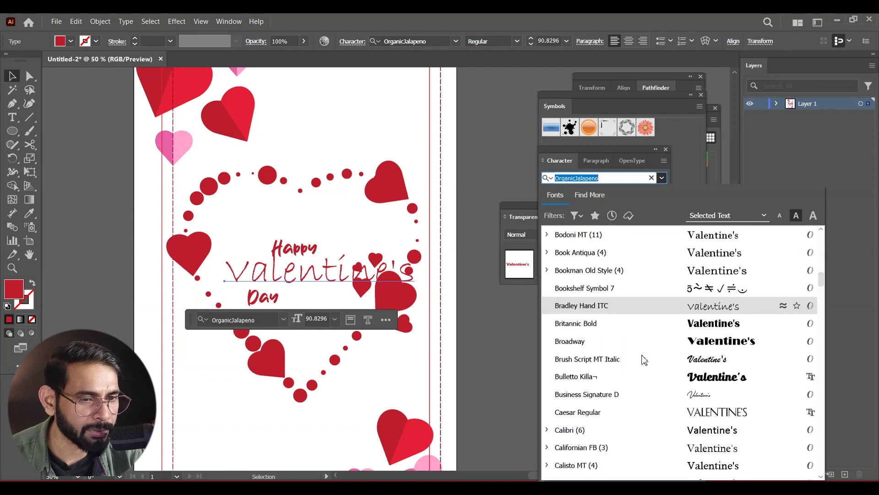
scroll(644, 360, "up", 2)
scroll(643, 359, "down", 7)
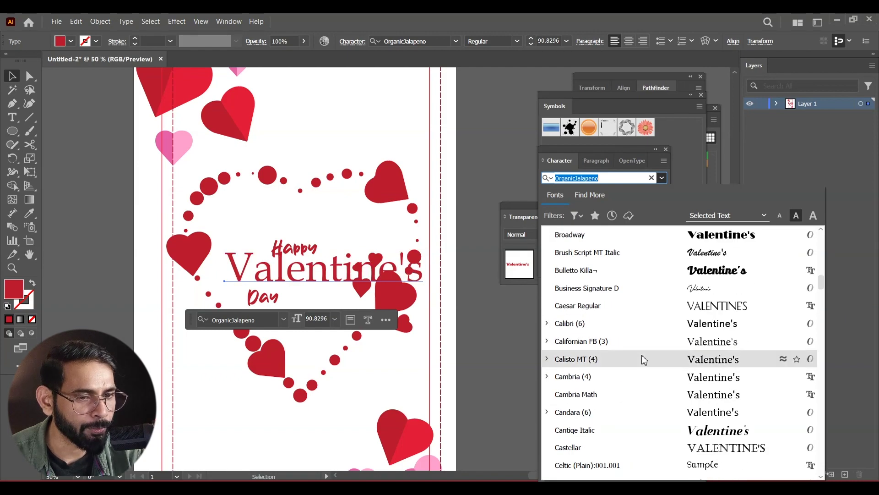
scroll(643, 359, "down", 2)
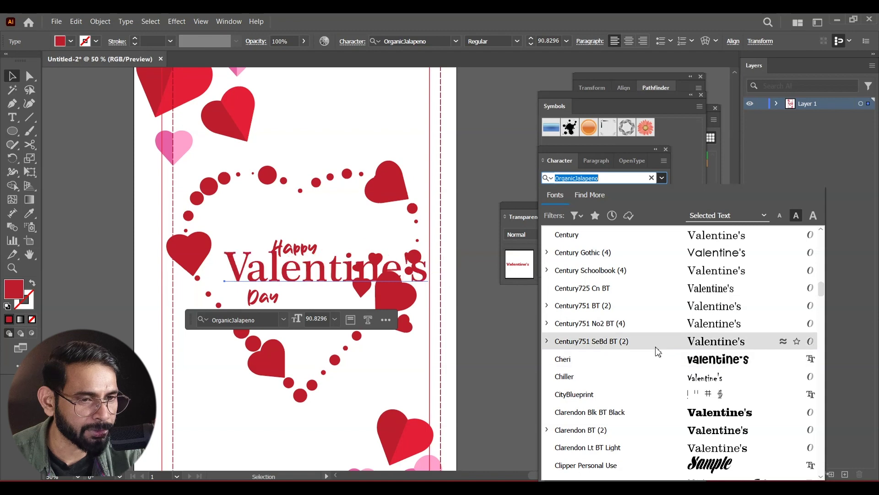
scroll(673, 362, "down", 2)
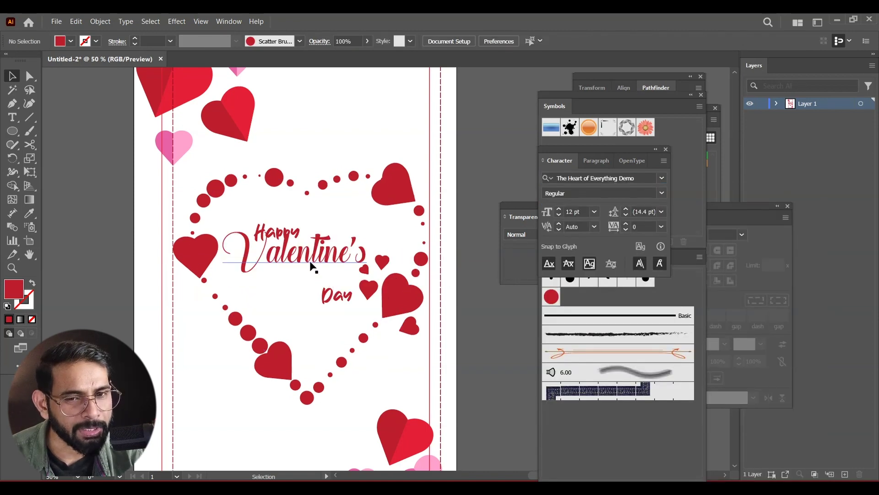
Step: Place "Happy" just above the left part of "Valentine's" and "Day" just beneath its right part
left_click_drag(262, 231, 251, 215)
left_click_drag(328, 285, 354, 276)
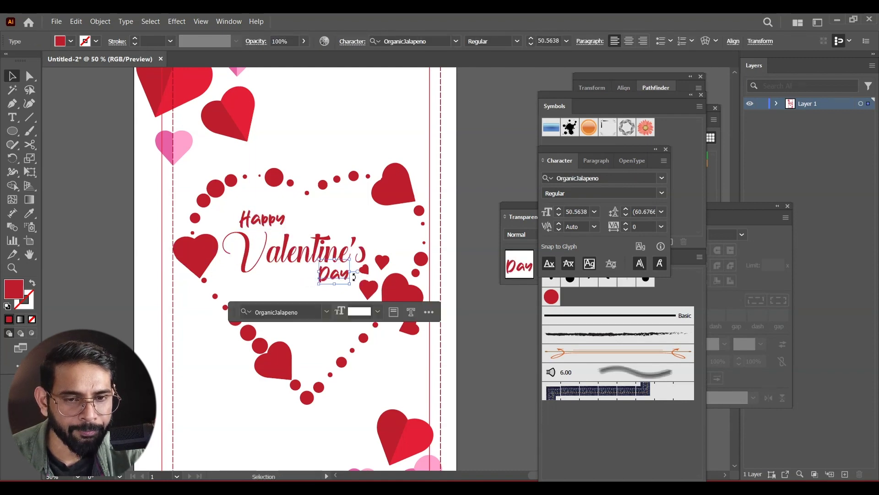
left_click(460, 319)
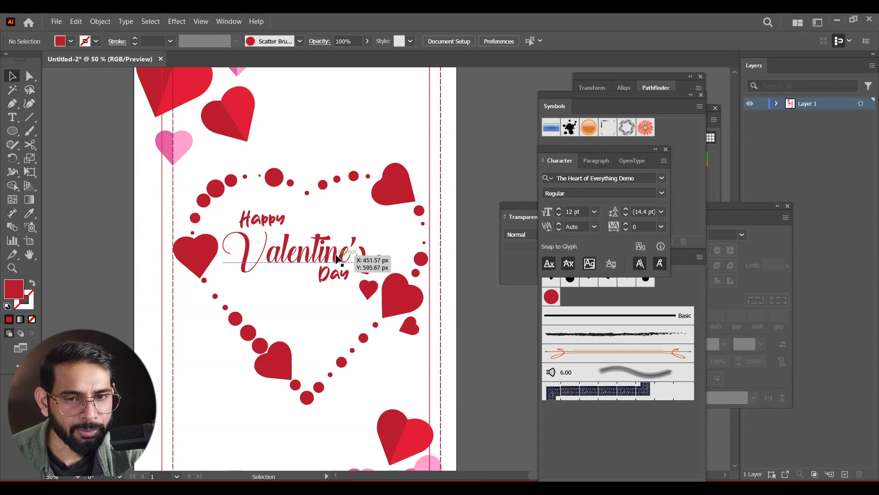
Step: Recolor the "Valentine's" text with a darker maroon, hex 660C16
left_click(354, 252)
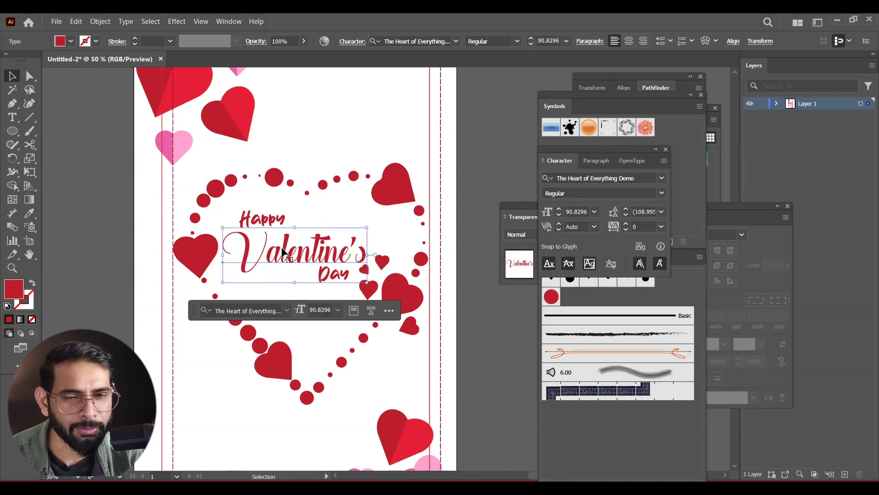
double_click(15, 293)
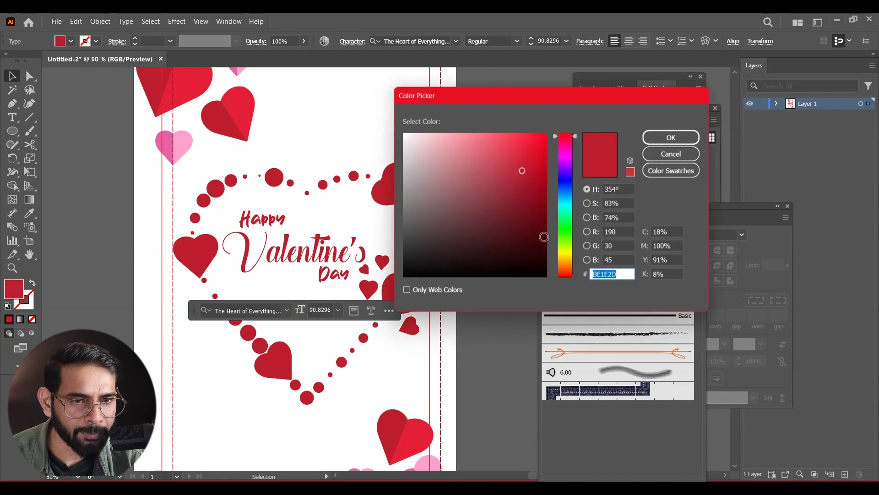
mouse_move(520, 202)
left_mouse_down()
mouse_move(513, 232)
mouse_move(503, 216)
mouse_move(455, 224)
mouse_move(532, 223)
left_mouse_up()
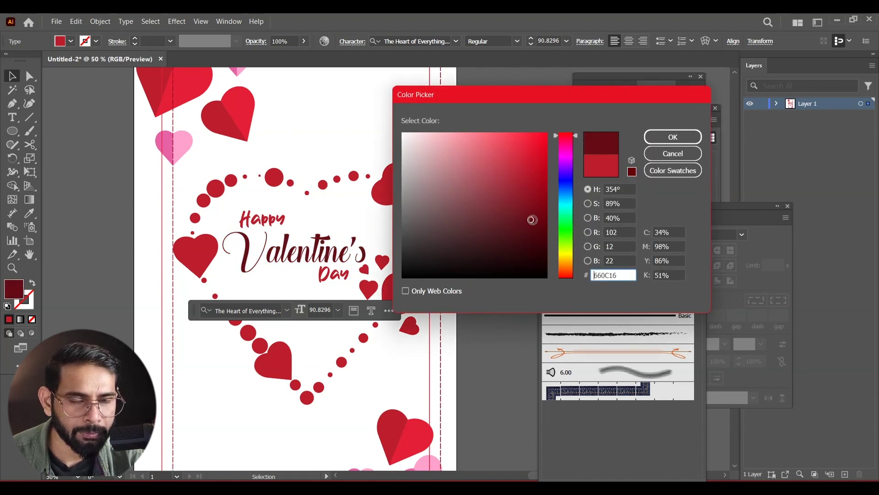
left_click(672, 137)
Step: Copy the maroon color, font and size of "Valentine's" onto "Happy" and "Day" with the Eyedropper
left_click(279, 219)
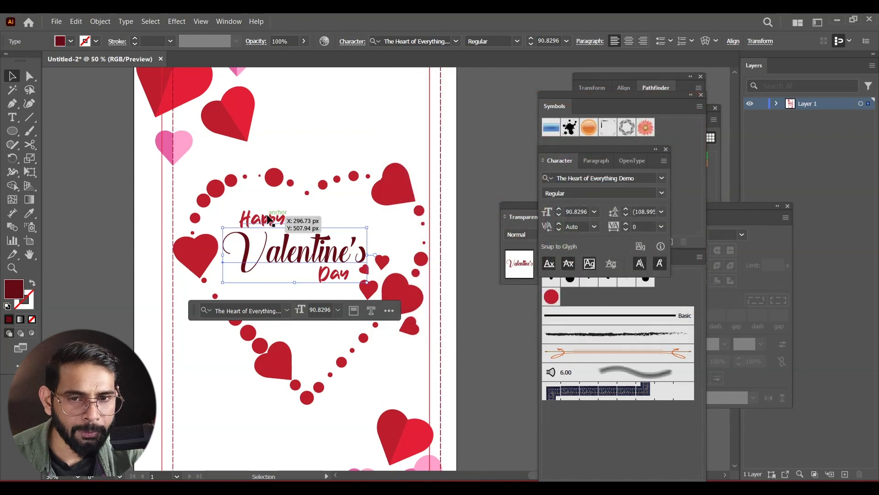
left_click(335, 280, "shift")
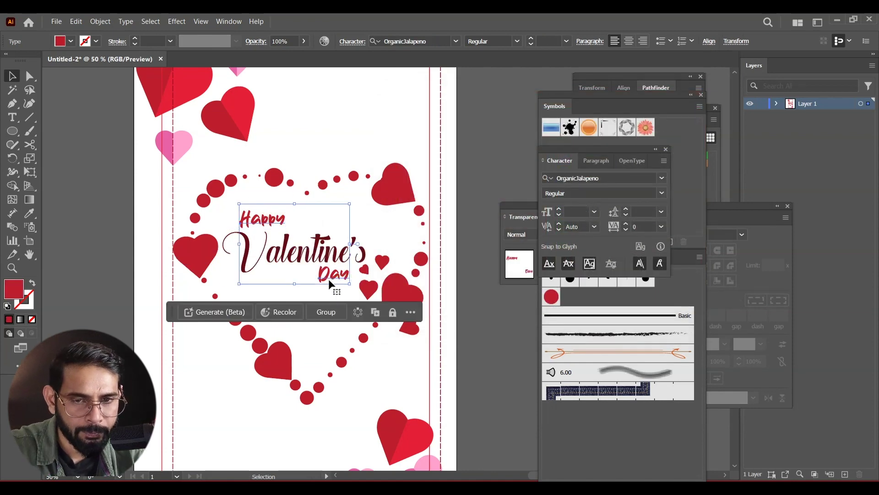
key("i")
left_click(251, 249)
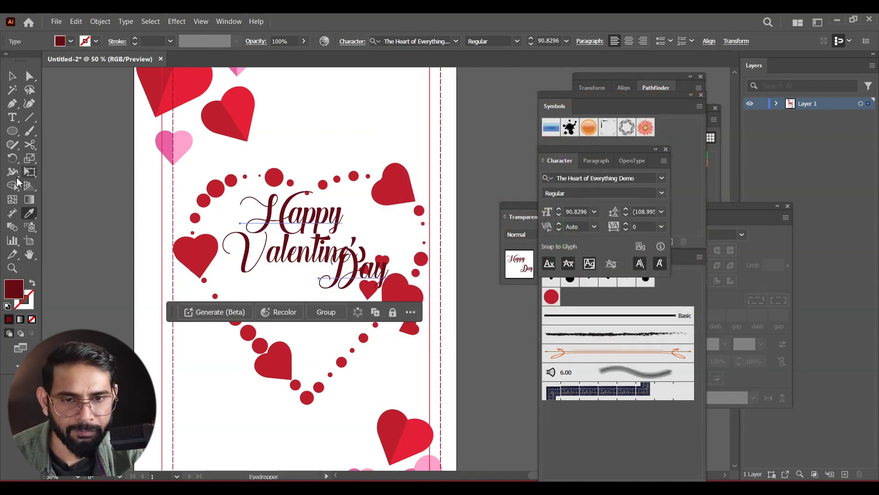
Step: Move "Day" and "Valentine's" lower inside the dotted heart and scale "Happy" down to about 45 pt
left_click(12, 76)
left_click(291, 277)
left_click_drag(349, 286, 321, 310)
left_click_drag(329, 259, 325, 232)
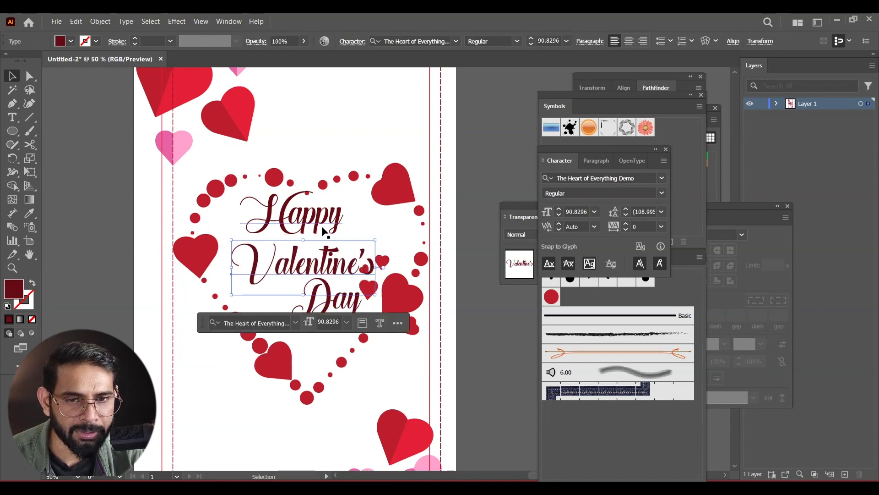
left_click(345, 212)
left_click_drag(346, 190, 319, 218)
Step: Set the font size of both "Happy" and "Day" to exactly 45 pt
left_click(322, 316)
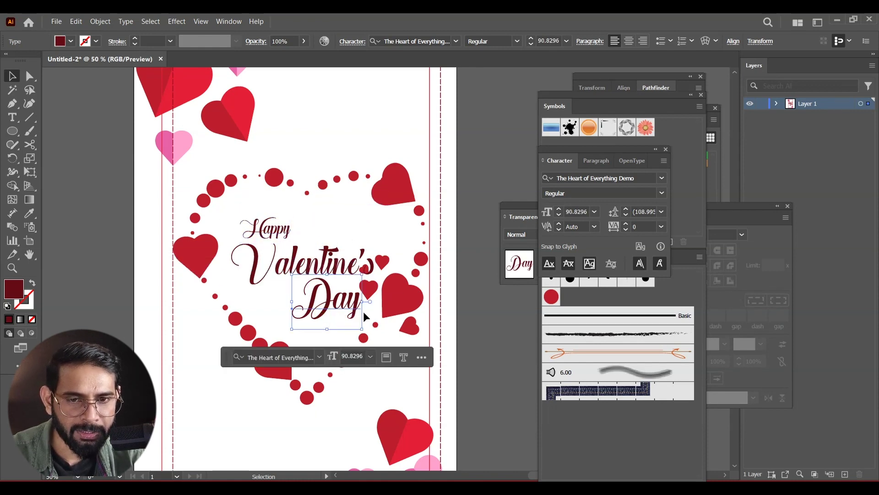
left_click(275, 229)
double_click(571, 210)
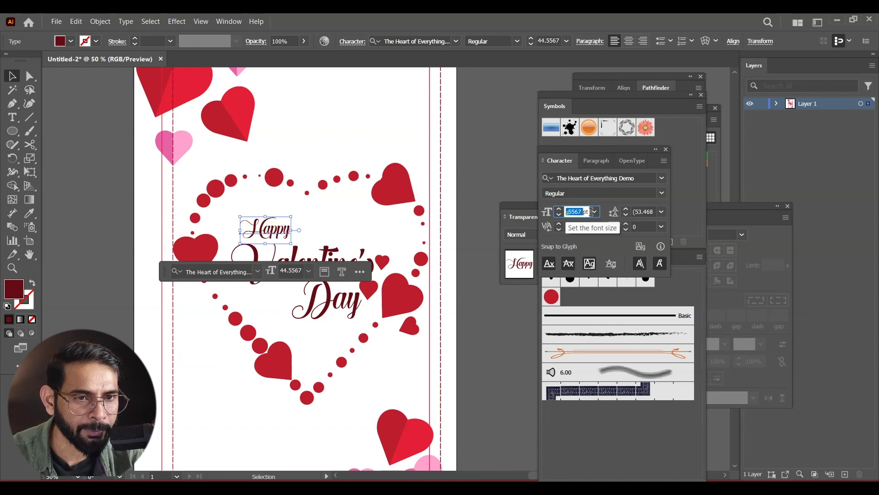
type("45")
key("Return")
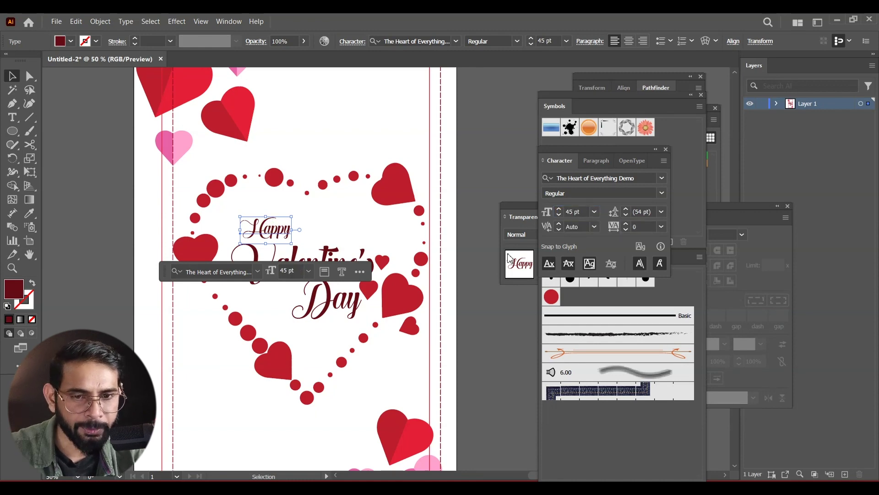
left_click(355, 320)
double_click(572, 211)
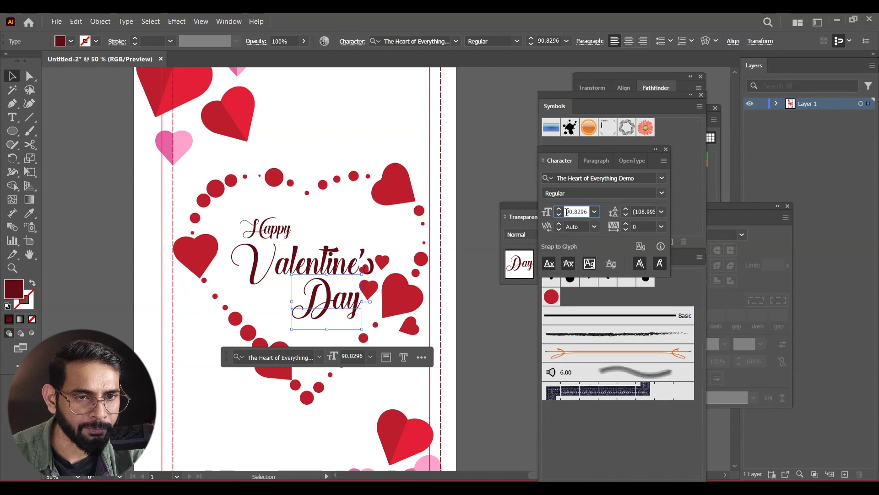
type("45")
key("Return")
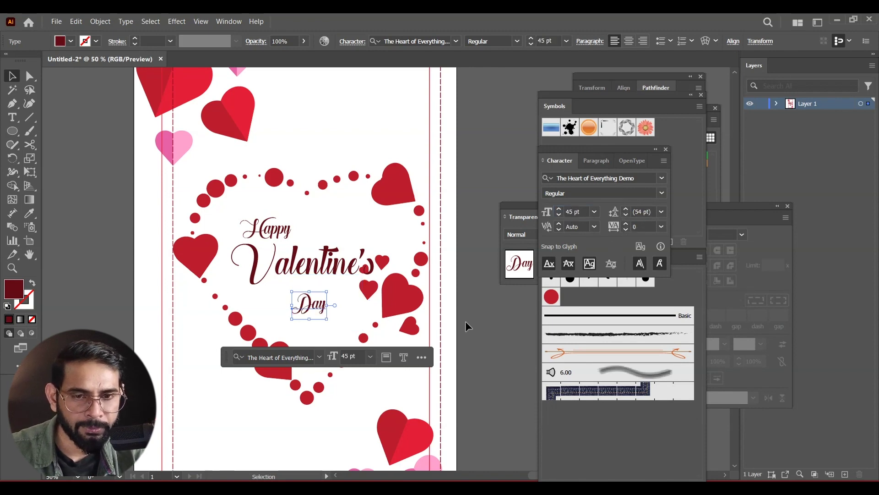
Step: Move "Day" up beneath the right end of "Valentine's"
left_click(480, 352)
left_click_drag(322, 307, 358, 292)
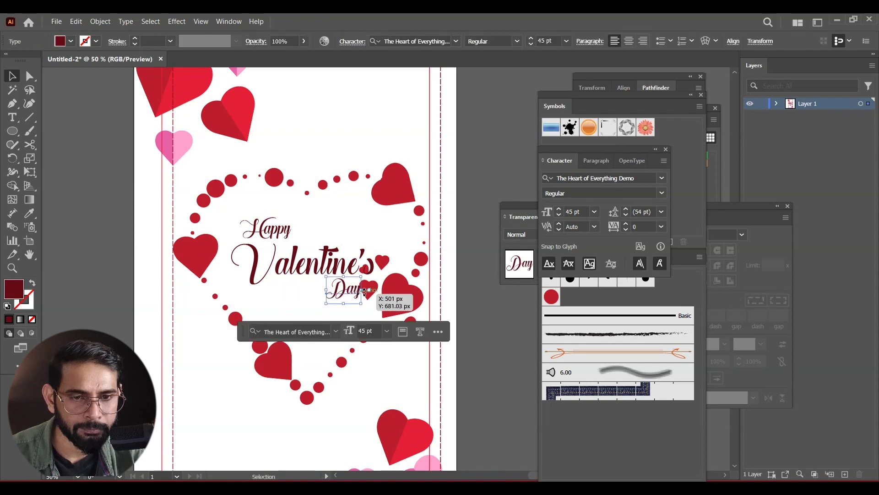
left_click(489, 333)
Step: Move the three small hearts overlapping the greeting down beside the heart on the dotted outline's lower left, and fine-tune the text placement
left_click_drag(379, 290, 295, 327)
left_click_drag(383, 263, 305, 343)
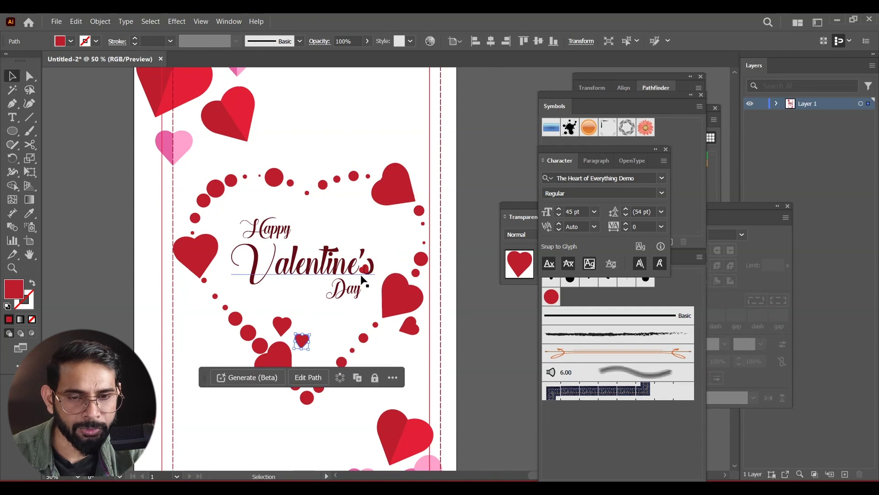
left_click_drag(325, 276, 298, 296)
left_click_drag(370, 269, 308, 326)
left_click_drag(333, 290, 353, 292)
mouse_move(266, 280)
left_mouse_down()
mouse_move(289, 260)
mouse_move(269, 279)
left_mouse_up()
left_click(502, 347)
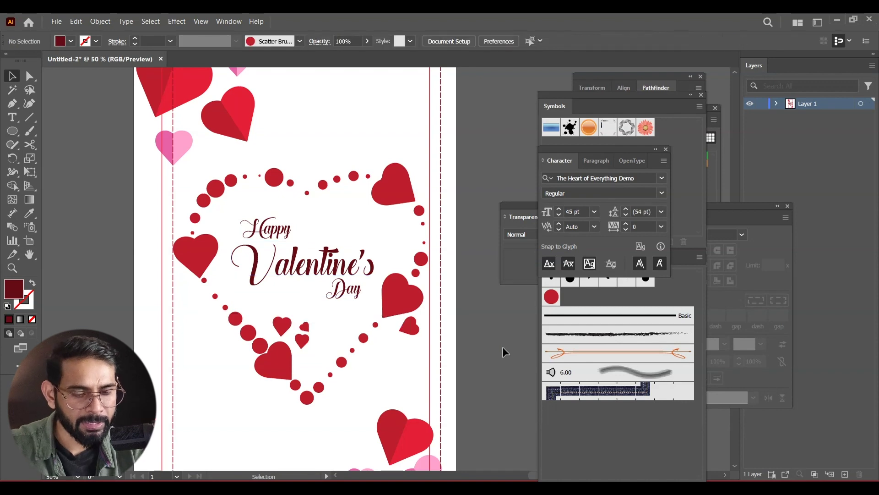
Step: Draw an open S-shaped curve with the Pen tool, running from the artboard's lower-left corner up and to the right
key("ctrl+minus")
key("ctrl+minus")
mouse_move(466, 333)
left_mouse_down()
mouse_move(465, 316)
mouse_move(479, 322)
left_mouse_up()
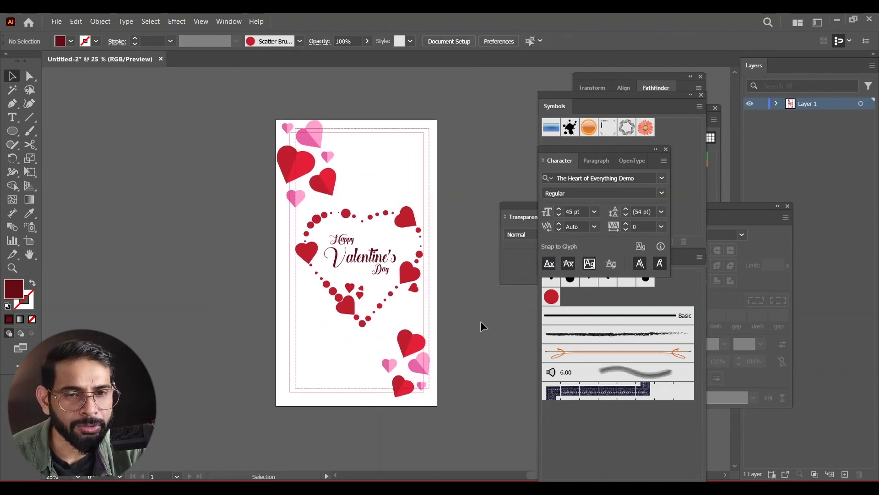
key("ctrl+plus")
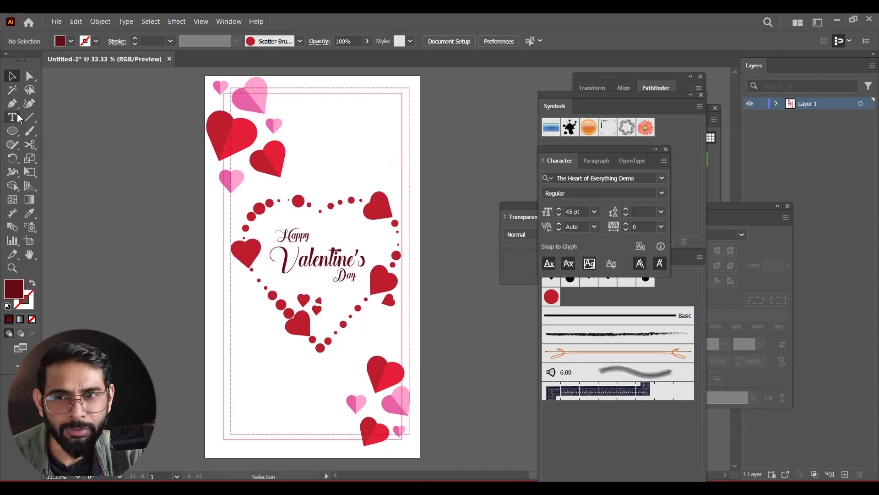
left_click(12, 104)
left_click(206, 457)
mouse_move(224, 420)
left_mouse_down()
mouse_move(265, 403)
mouse_move(269, 377)
left_mouse_up()
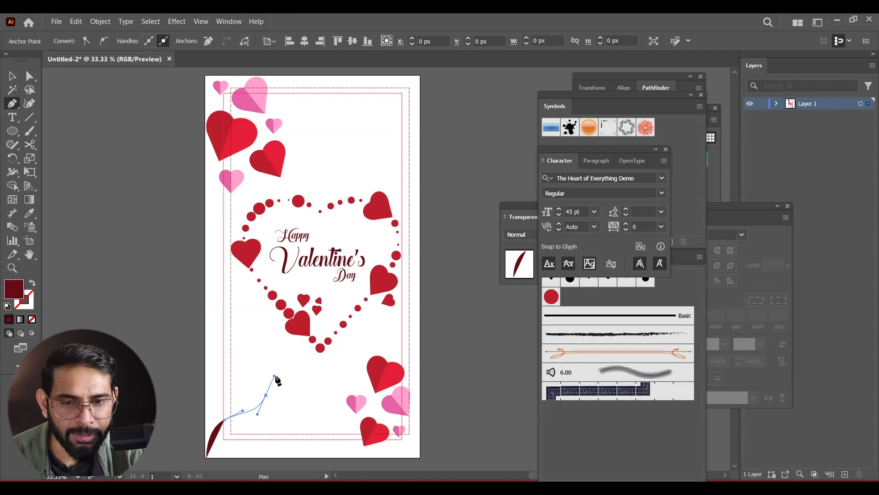
key("v")
left_click(93, 280)
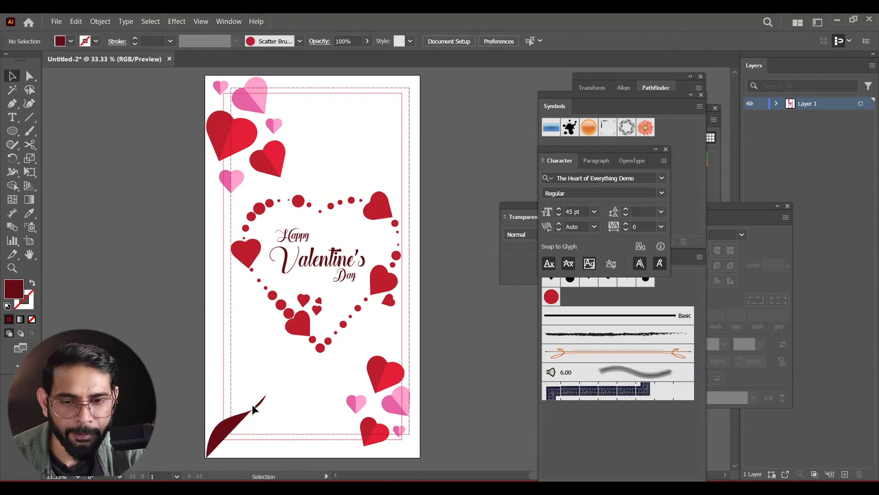
Step: Give the corner curve no fill and a 1 pt stroke in the light pink FFA1CC sampled from the large pink heart
left_click(243, 420)
left_click(31, 284)
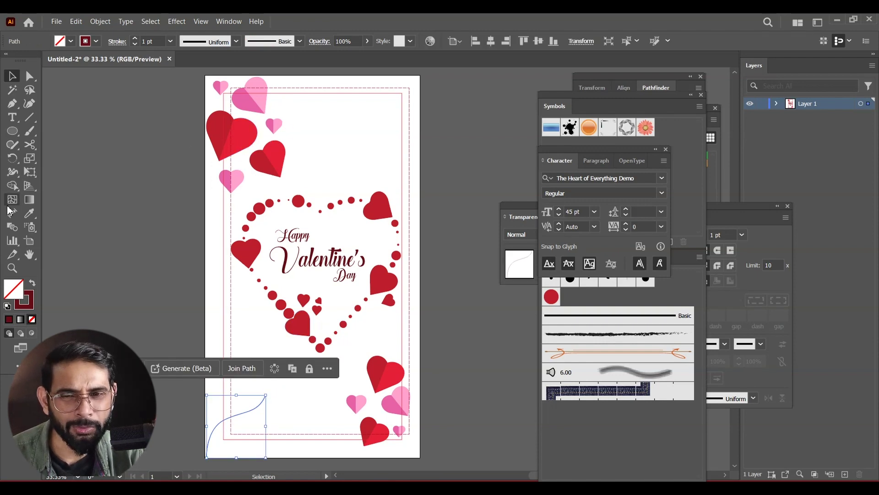
left_click(24, 300)
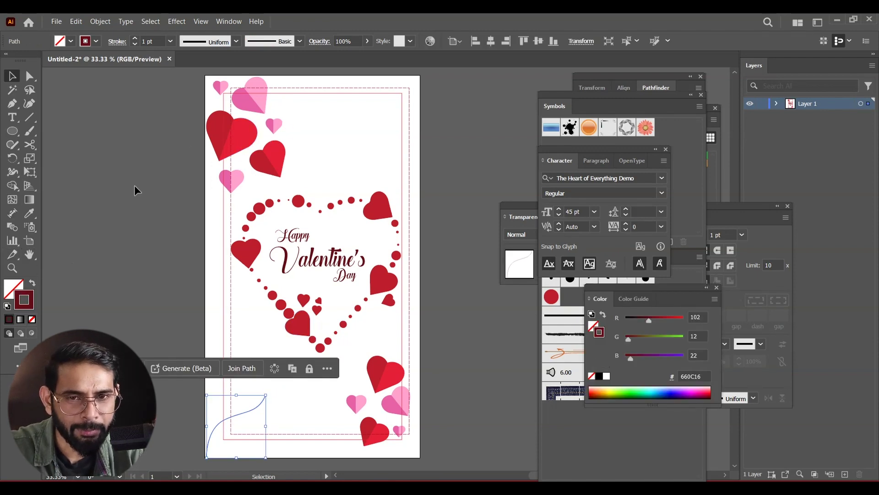
key("i")
left_click(251, 87)
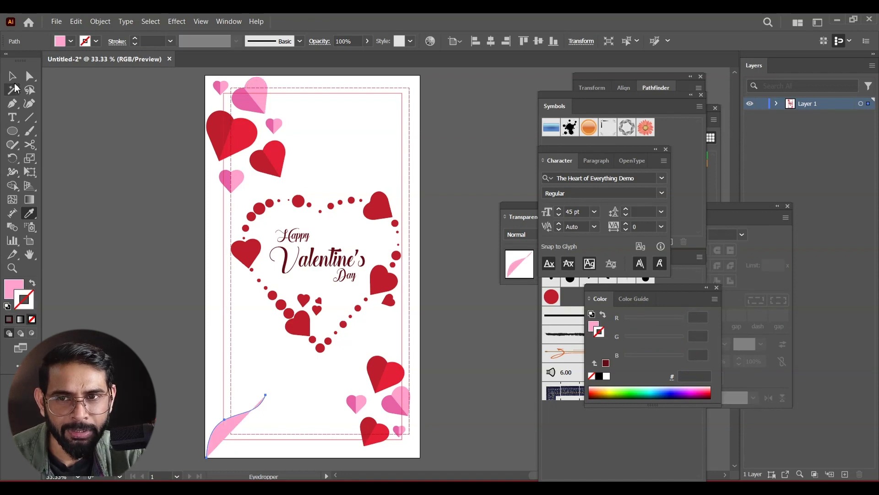
left_click(13, 76)
left_click(32, 282)
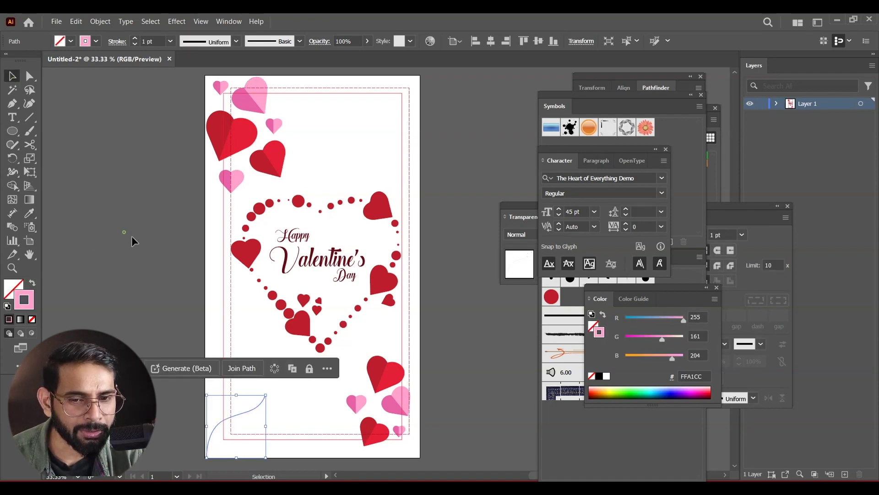
Step: Give the corner curve a 2 pt stroke with the triangular width profile that tapers to a point at one end
left_click(131, 241)
left_click(265, 417)
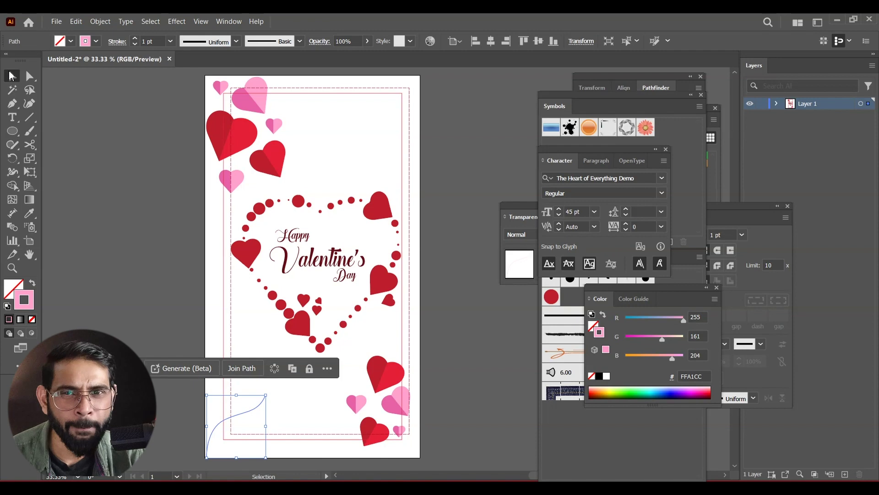
left_click(170, 44)
left_click(184, 103)
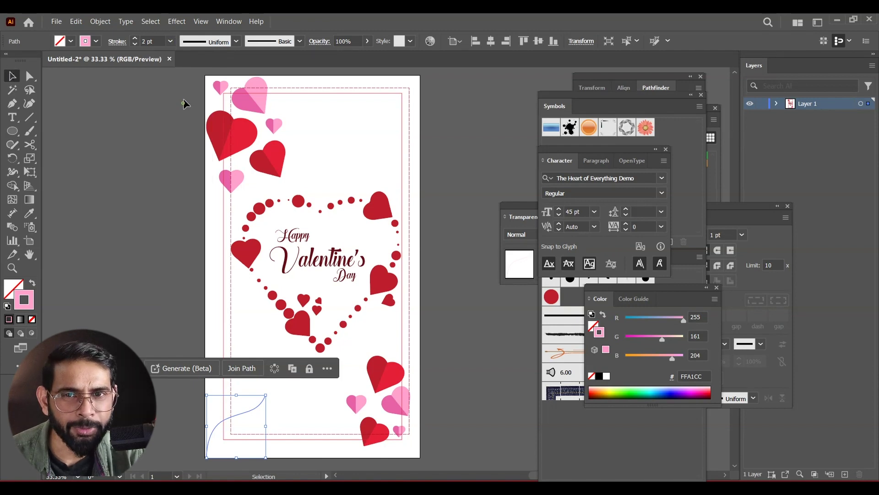
left_click(236, 41)
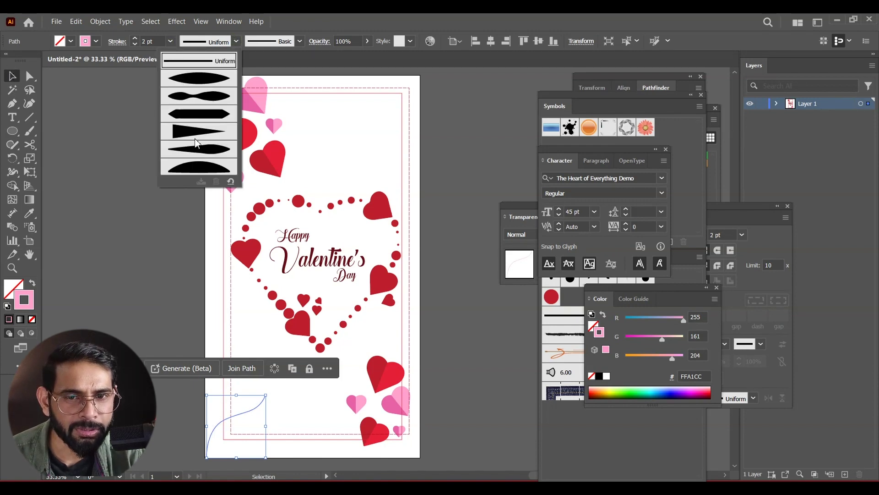
left_click(195, 138)
left_click(145, 251)
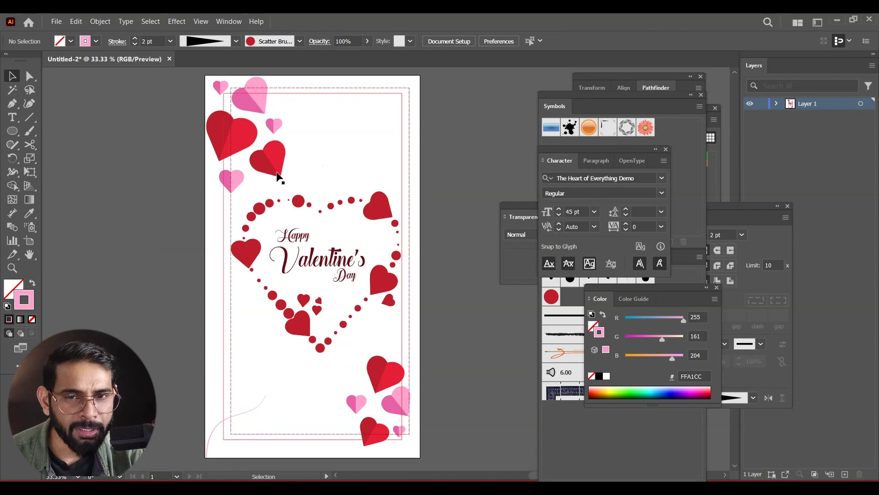
Step: Copy the pink heart from the upper-left cluster to the upper end of the corner curve, rotated so its tip meets the line
left_click_drag(241, 185, 298, 400)
left_click(462, 352)
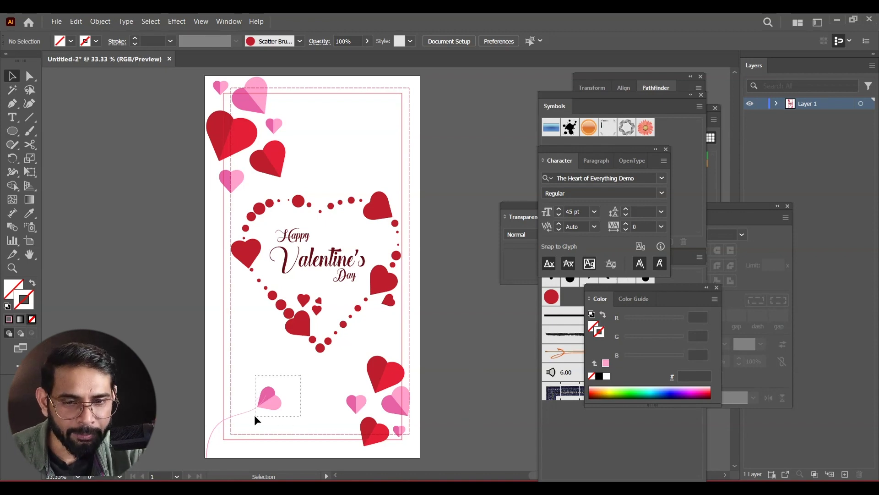
left_click(255, 420)
left_click(468, 367)
Step: Bend the corner curve's free end further upward and reposition the pink heart so its tip sits on that end, tilted slightly right
key("ctrl+equal")
key("ctrl+equal")
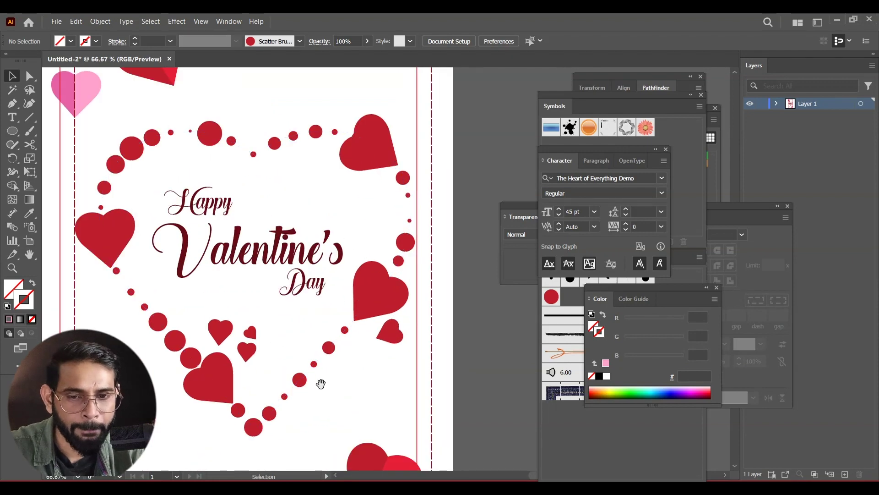
scroll(334, 368, "down", 6)
scroll(365, 224, "left", 4)
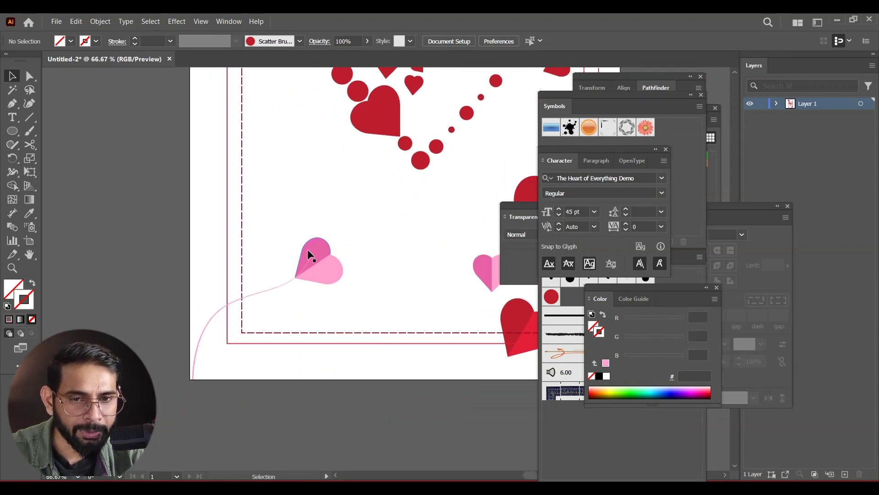
left_click_drag(314, 269, 366, 250)
mouse_move(341, 254)
left_mouse_down()
mouse_move(359, 235)
mouse_move(338, 237)
mouse_move(341, 244)
left_mouse_up()
left_click(265, 232)
left_click(315, 244)
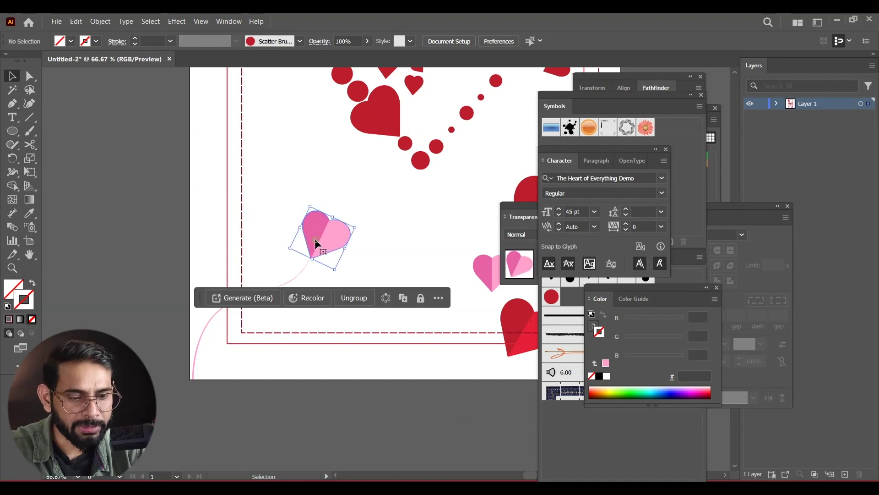
left_click(118, 204)
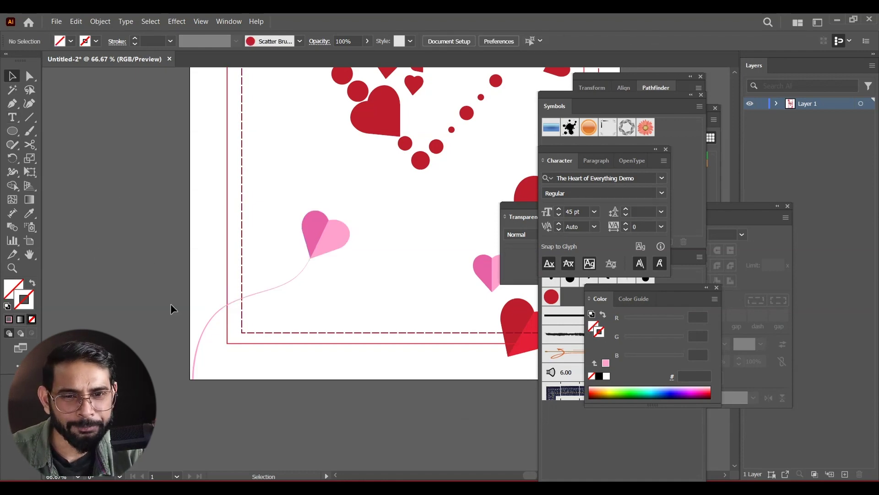
left_click(214, 282)
left_click(80, 122)
left_click(12, 103)
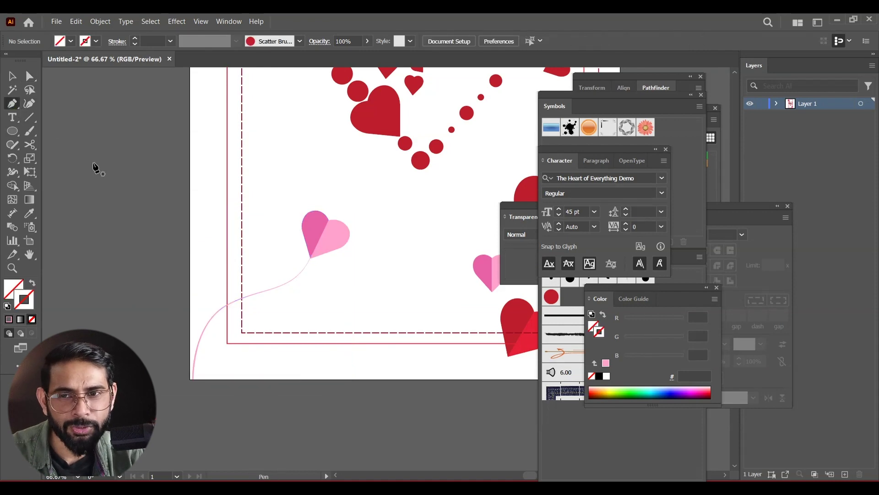
left_click(29, 131)
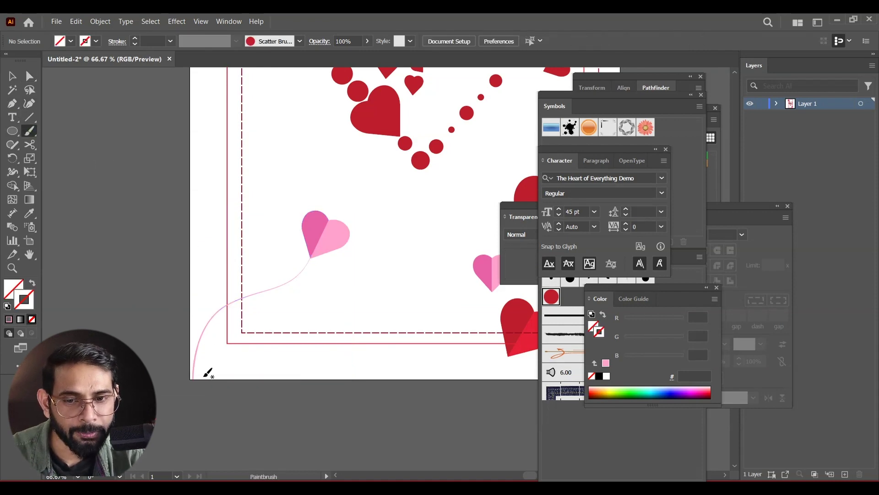
left_click_drag(235, 268, 243, 219)
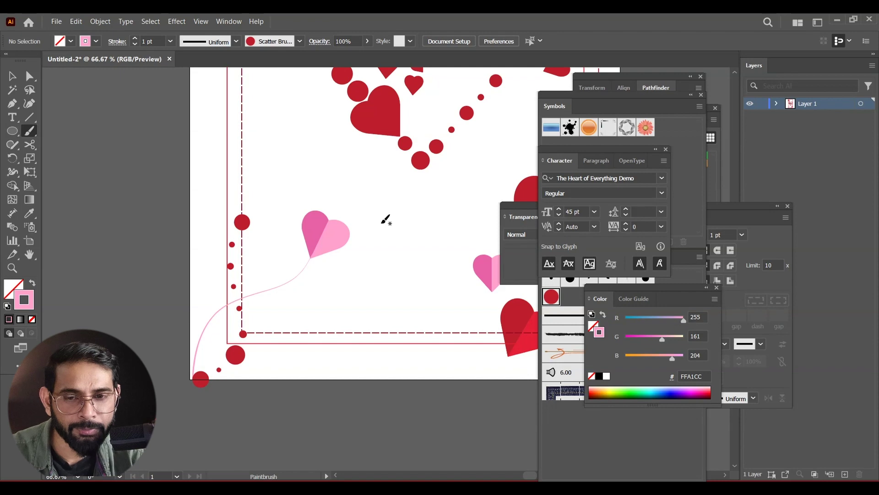
key("ctrl+z")
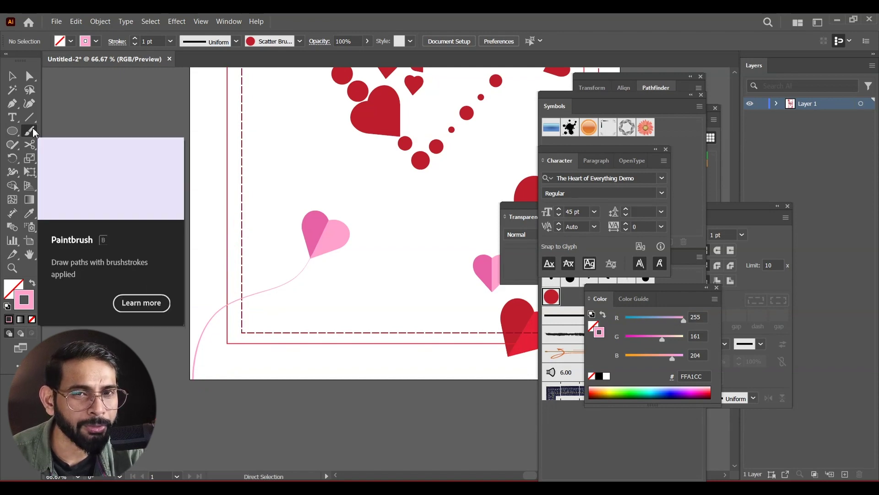
Step: Switch the Paintbrush from the red scatter brush to the 5 pt. Round calligraphic brush, keeping its default options
left_click(300, 42)
double_click(204, 66)
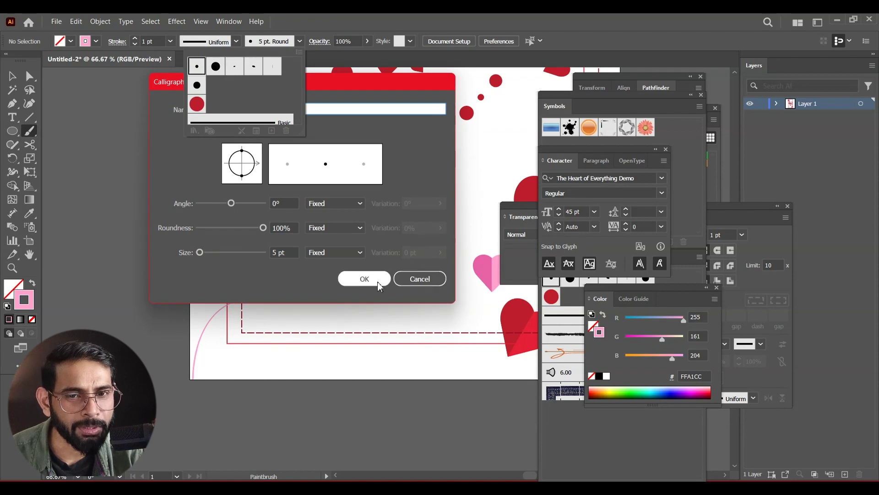
left_click(364, 279)
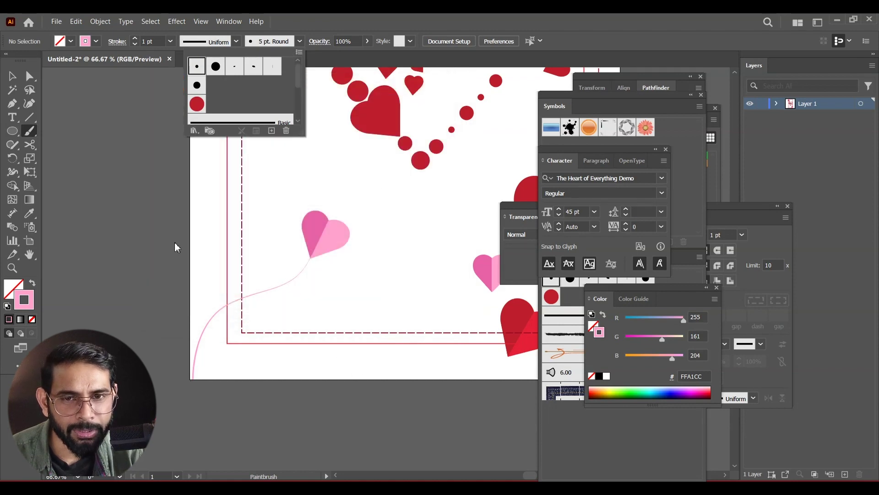
left_click(155, 211)
Step: Paint a steeper S-shaped curve rising beside the first one, and move its lower end onto the artboard's lower-left corner
mouse_move(200, 378)
left_mouse_down()
mouse_move(218, 364)
mouse_move(231, 323)
mouse_move(233, 232)
mouse_move(271, 190)
left_mouse_up()
key("ctrl+z")
double_click(30, 131)
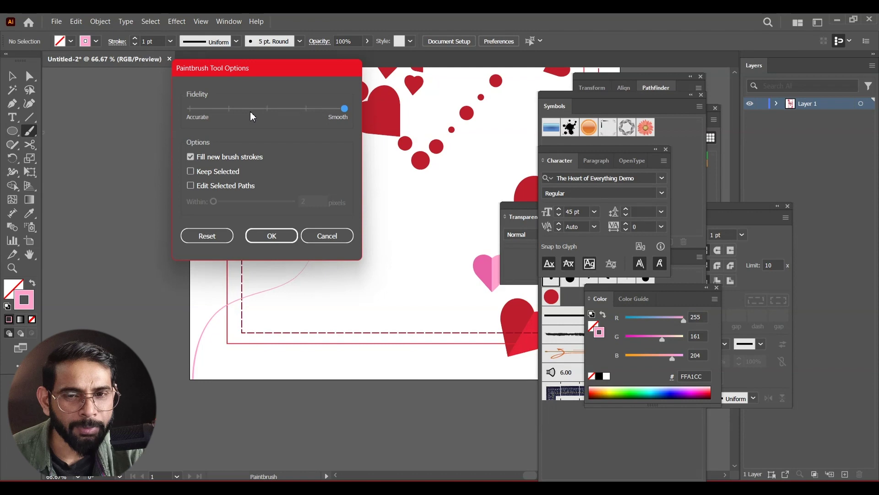
left_click(279, 235)
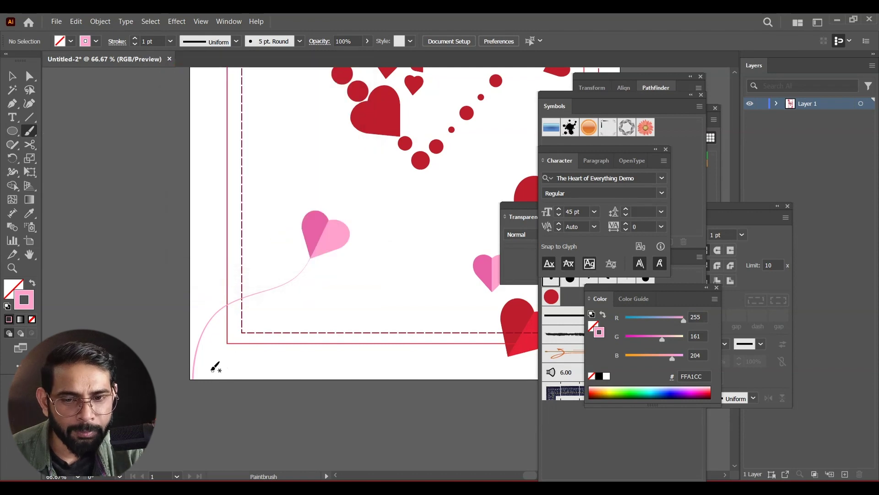
mouse_move(202, 378)
left_mouse_down()
mouse_move(224, 356)
mouse_move(257, 224)
mouse_move(284, 202)
left_mouse_up()
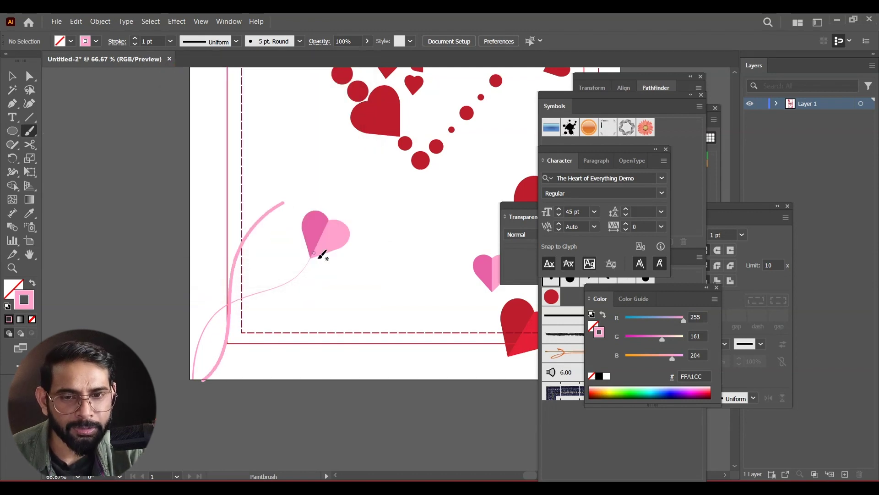
left_click(11, 76)
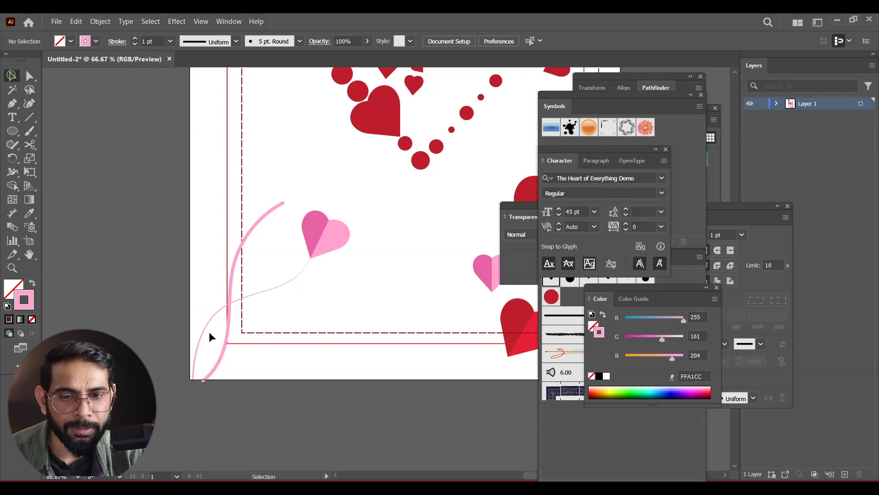
left_click_drag(221, 361, 211, 353)
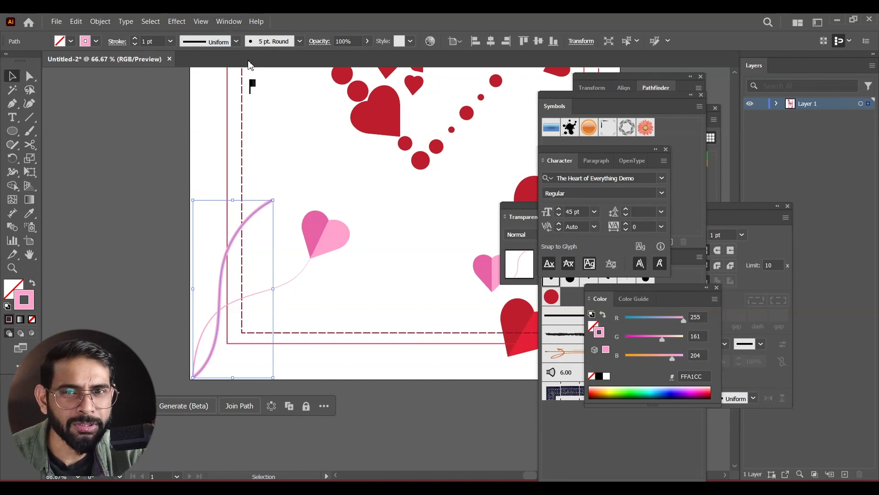
Step: Remove the brush stroke from the newly painted corner curve
left_click(170, 41)
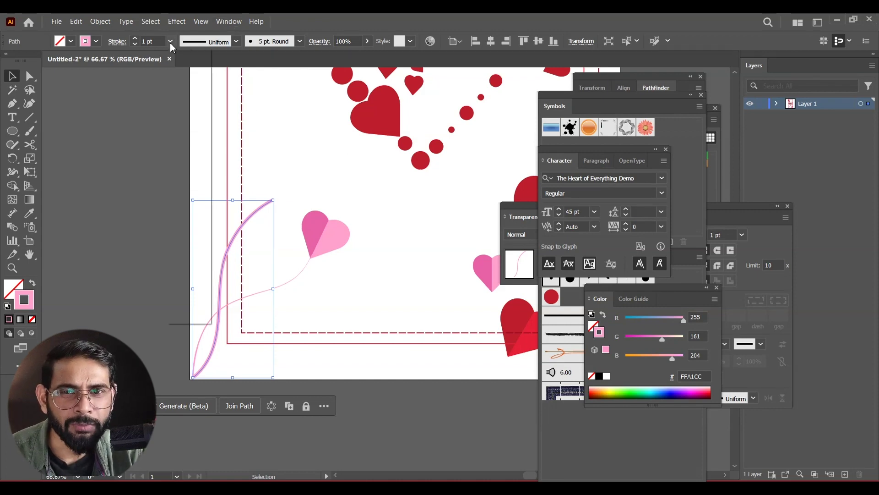
left_click(300, 42)
left_click(300, 41)
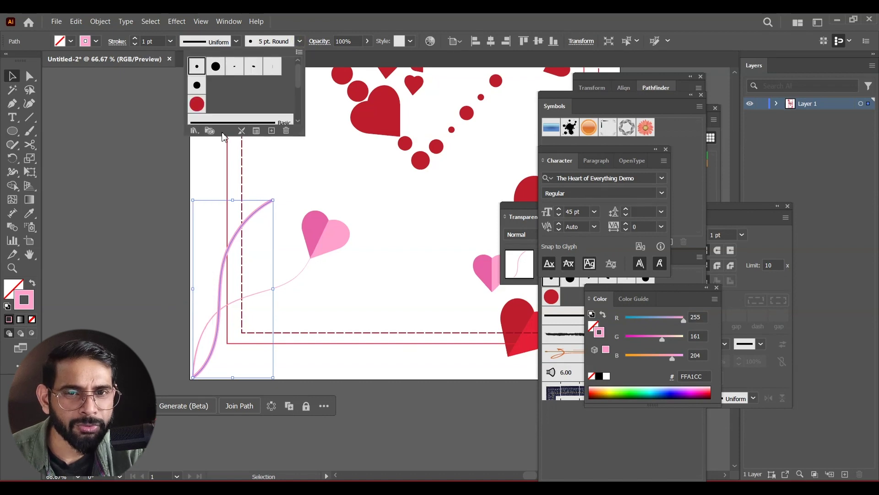
left_click(242, 131)
left_click(131, 121)
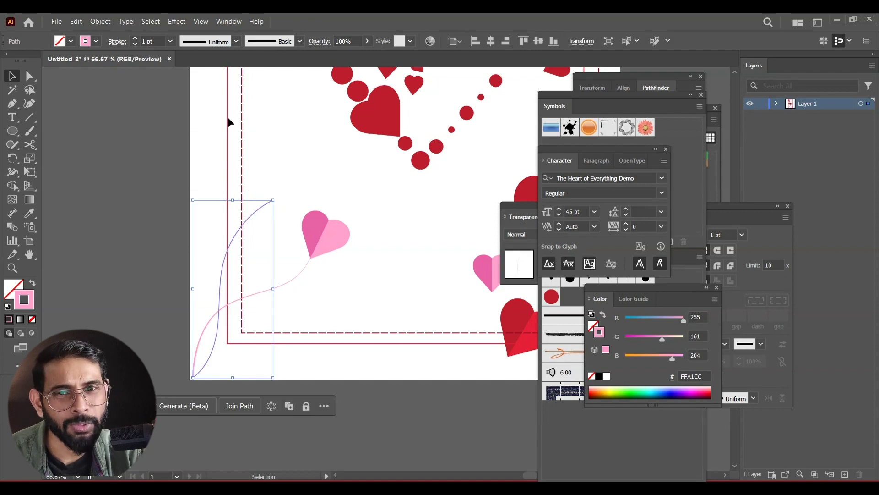
Step: Set the second corner curve's stroke to 2 pt with the same triangular tapered width profile as the first
left_click(170, 42)
left_click(190, 107)
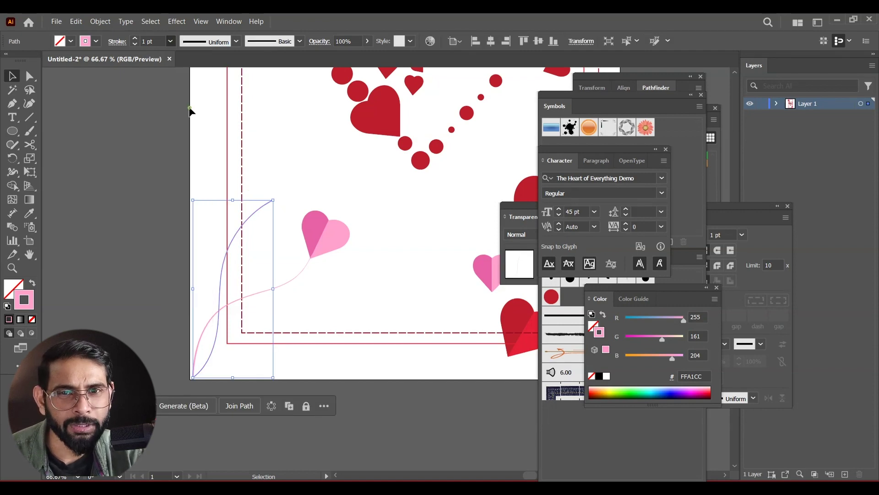
left_click(236, 41)
left_click(197, 117)
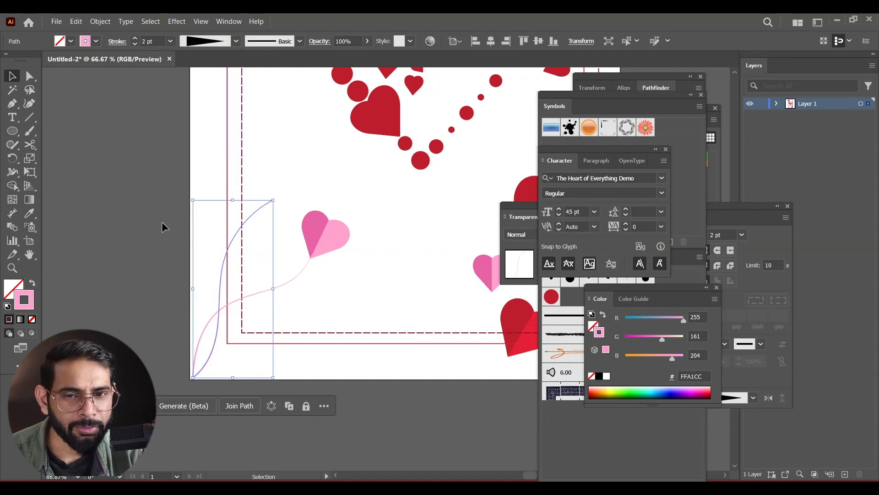
left_click(142, 212)
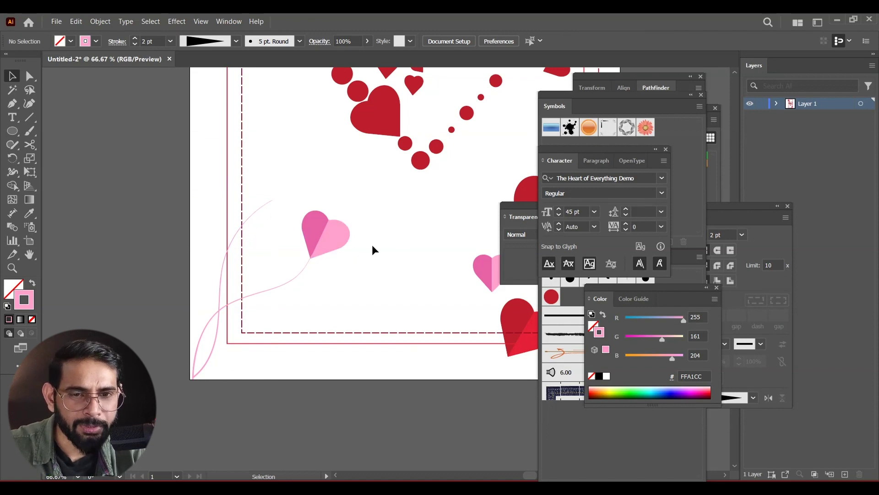
Step: Copy the pink heart onto the second curve's upper end and rotate it clockwise about its tip
left_click_drag(350, 226, 300, 185)
left_click(13, 159)
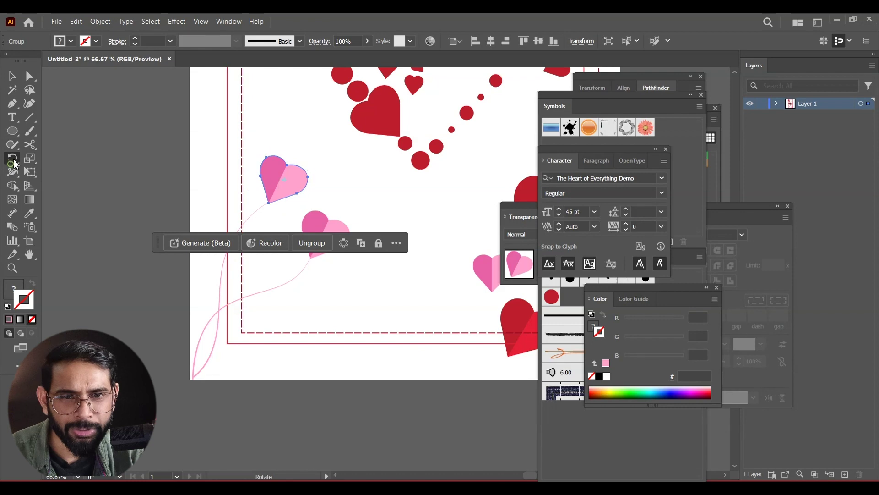
left_click(268, 203)
mouse_move(290, 186)
left_mouse_down()
mouse_move(298, 184)
mouse_move(295, 196)
left_mouse_up()
Step: Scale the second curve's heart down so it is smaller than the first, with its tip kept at the curve's end
left_click(13, 76)
left_click_drag(322, 196, 298, 197)
left_click(311, 149)
left_click(365, 330)
Step: Paint a third, flatter curve with the Paintbrush from the artboard's lower-left corner, ending below the larger pink heart
key("ctrl+minus")
key("ctrl+minus")
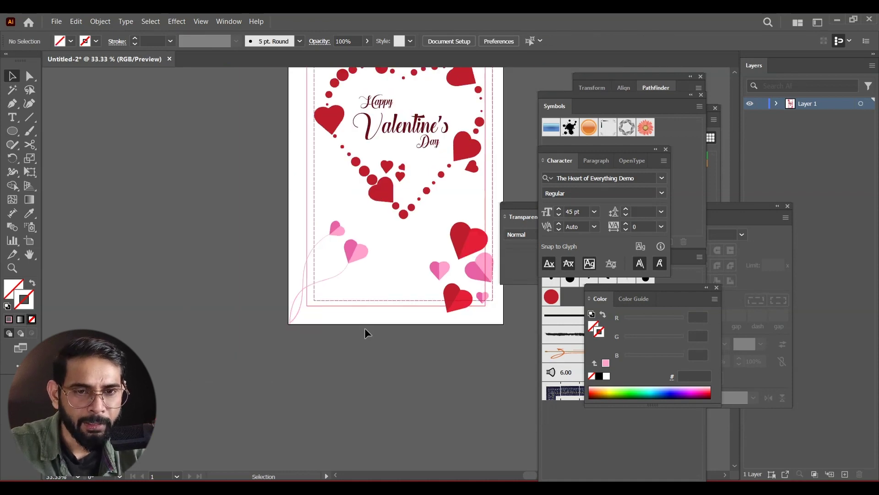
left_click_drag(345, 300, 295, 298)
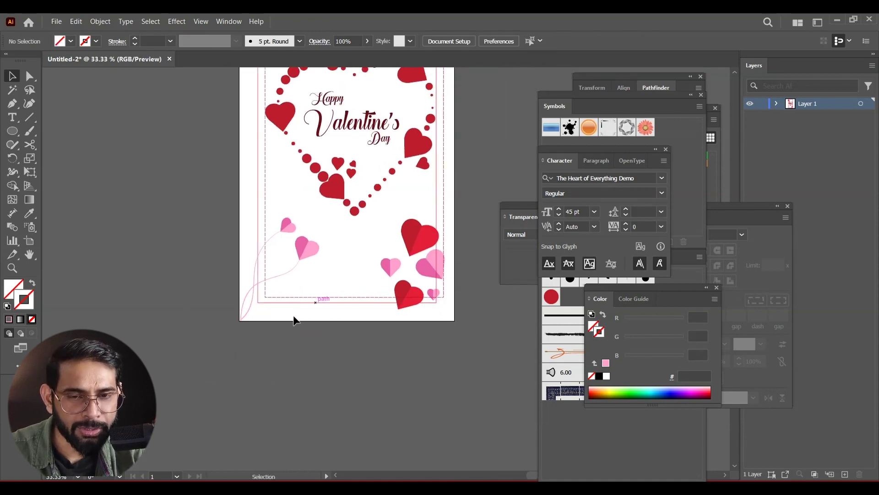
key("ctrl+plus")
key("ctrl+plus")
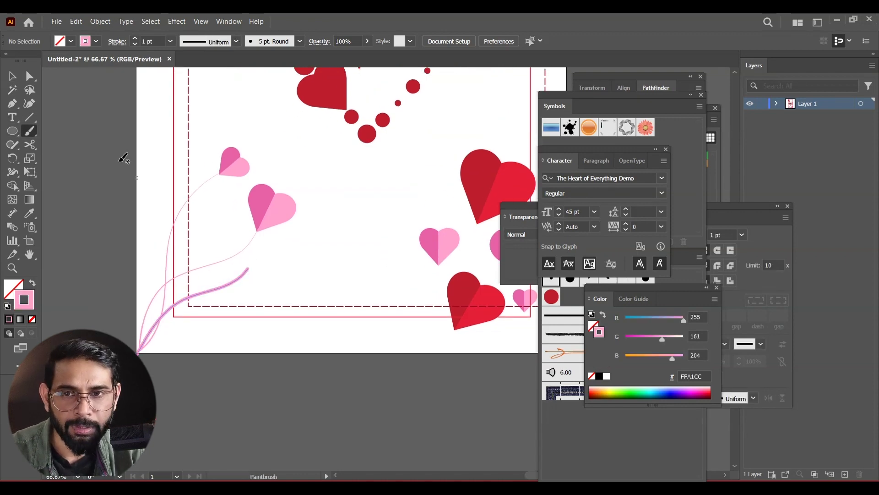
left_click(12, 77)
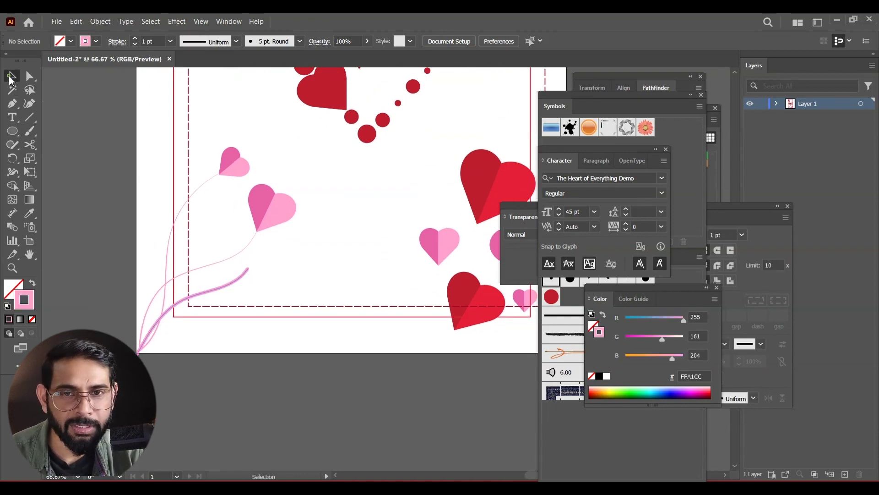
Step: Remove the 5 pt. Round brush stroke from the third corner curve
left_click(299, 41)
left_click(275, 291)
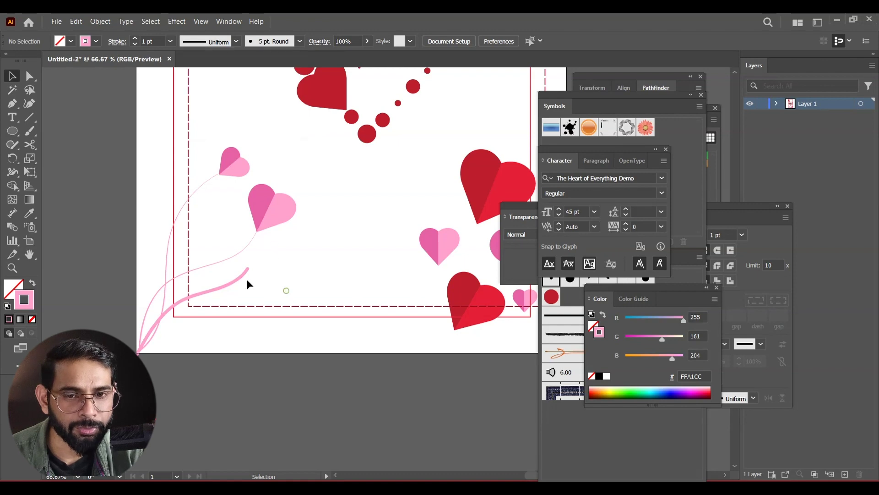
left_click(242, 274)
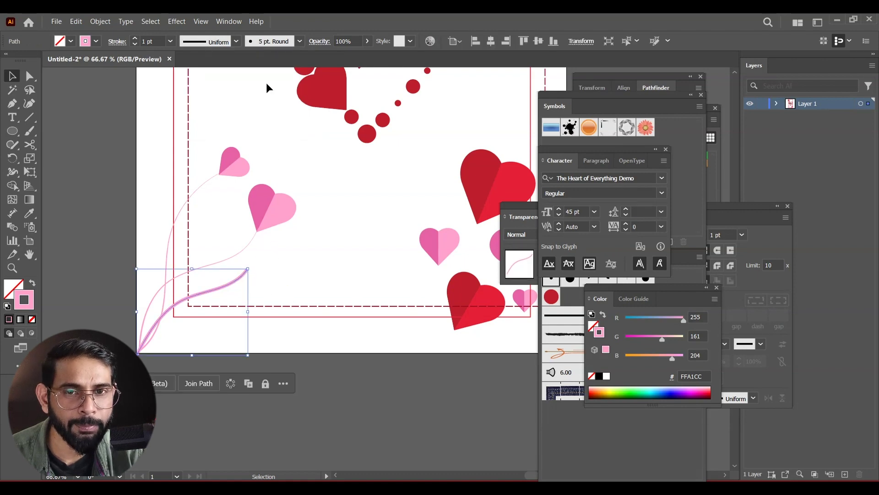
left_click(299, 41)
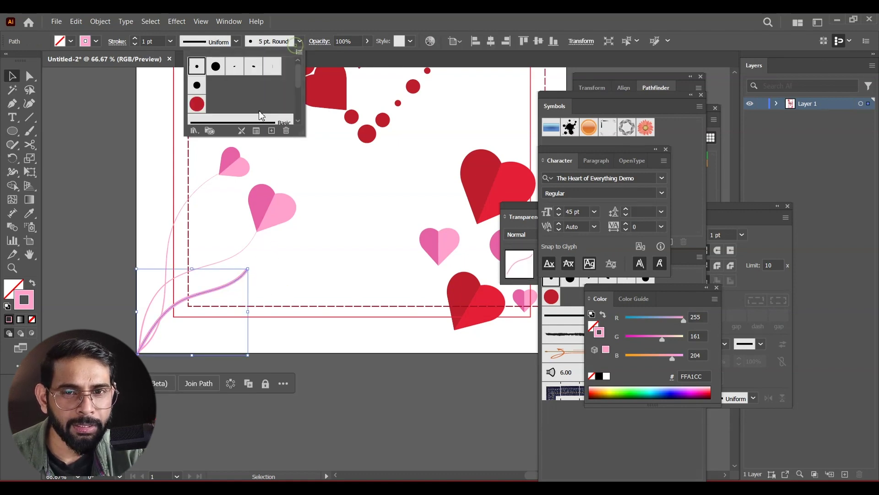
left_click(246, 135)
left_click(272, 300)
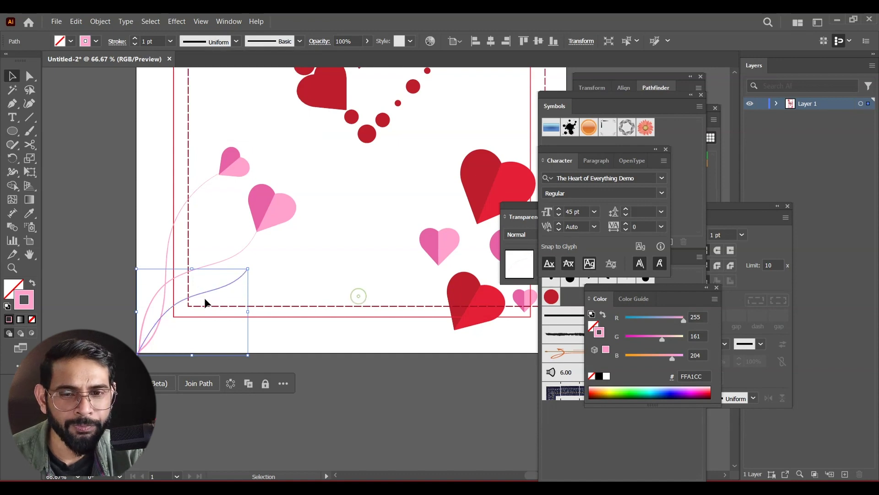
Step: Set the third corner curve's stroke to 2 pt and apply the tapered width profile that narrows toward its upper end
left_click(250, 291)
left_click(244, 276)
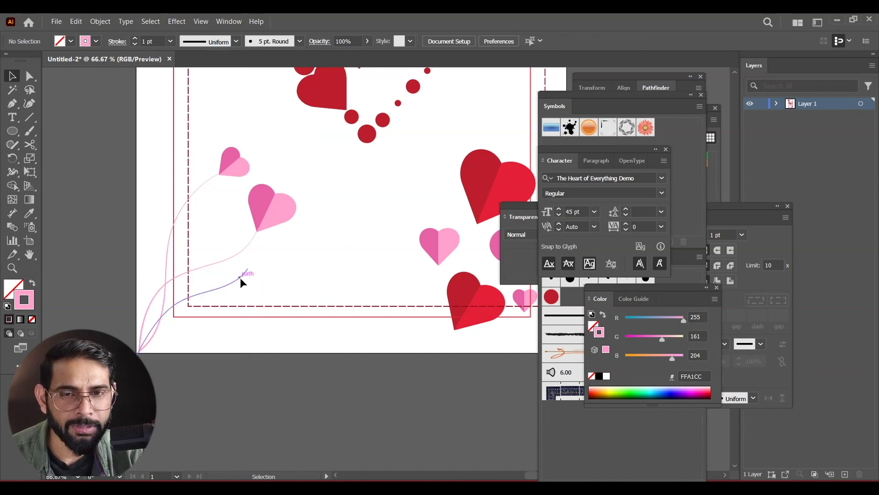
left_click(170, 42)
left_click(181, 103)
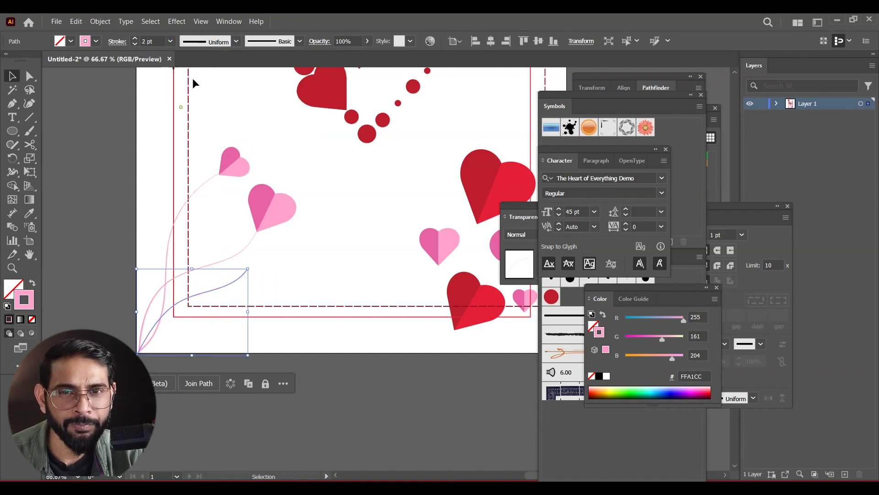
left_click(237, 42)
left_click(199, 131)
left_click(315, 229)
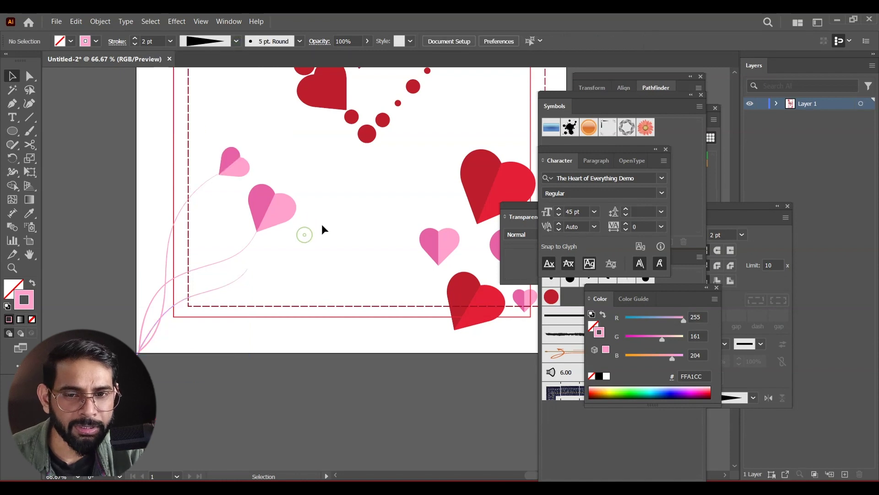
Step: Copy the small pink heart onto the third curve's upper end, scaled down smaller than the other two, with its tip on the curve
left_click_drag(243, 180, 265, 268)
left_click(281, 251)
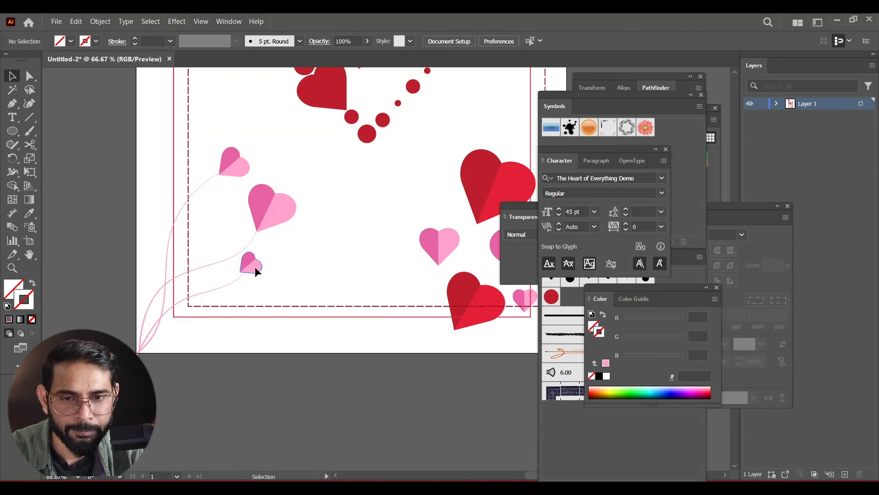
left_click(259, 275)
left_click(339, 261)
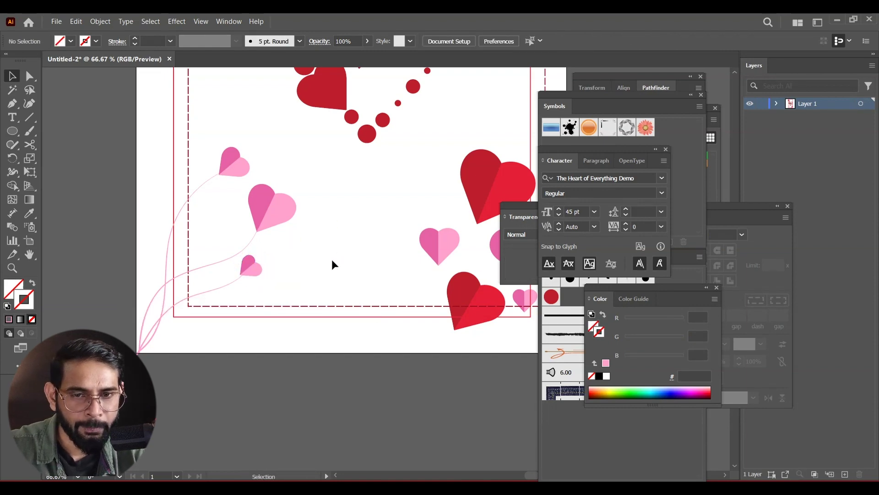
left_click(262, 275)
left_click(370, 222)
key("ctrl+minus")
key("ctrl+minus")
left_click_drag(424, 246, 329, 400)
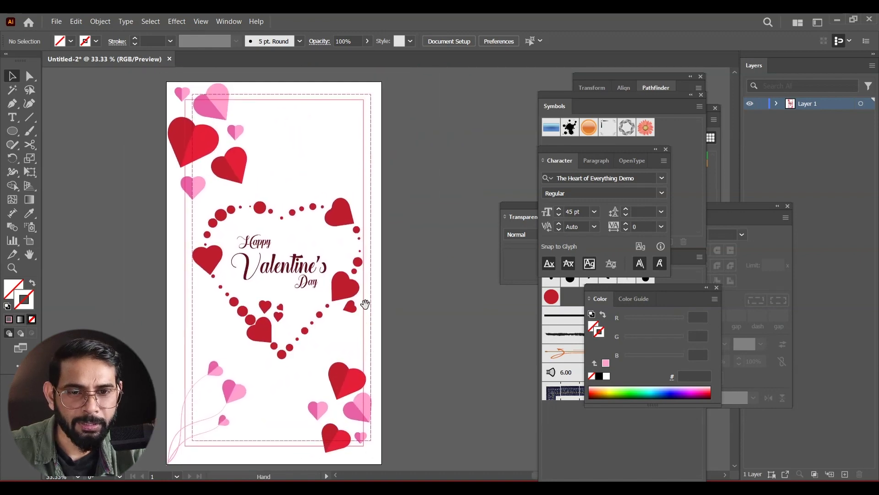
left_click_drag(365, 304, 399, 297)
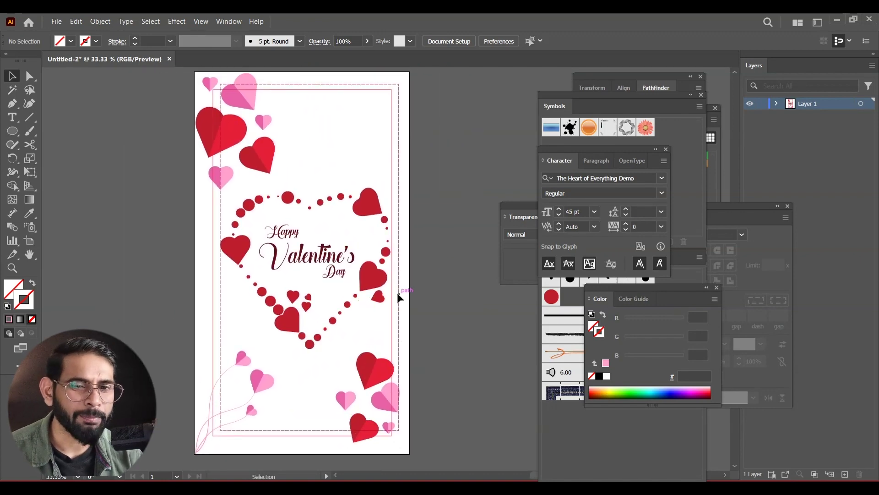